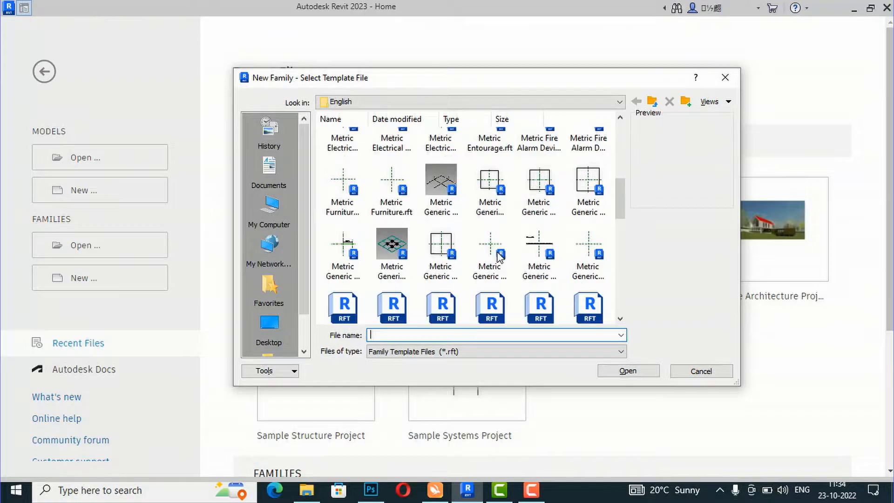
Create a family from the Metric Furniture template and start an extrusion with its end set to 1800 mm.
{"action": "scroll", "coordinate": [499, 257], "scroll_direction": "up", "scroll_amount": 2}
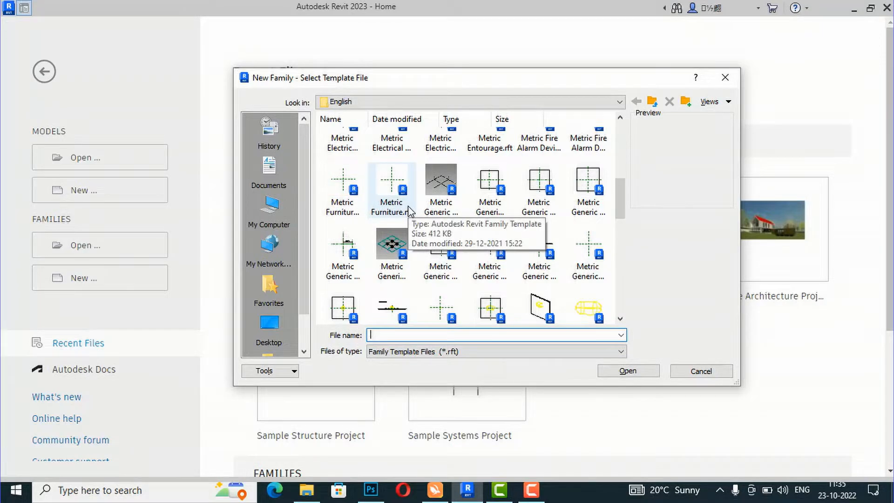
{"action": "double_click", "coordinate": [409, 210]}
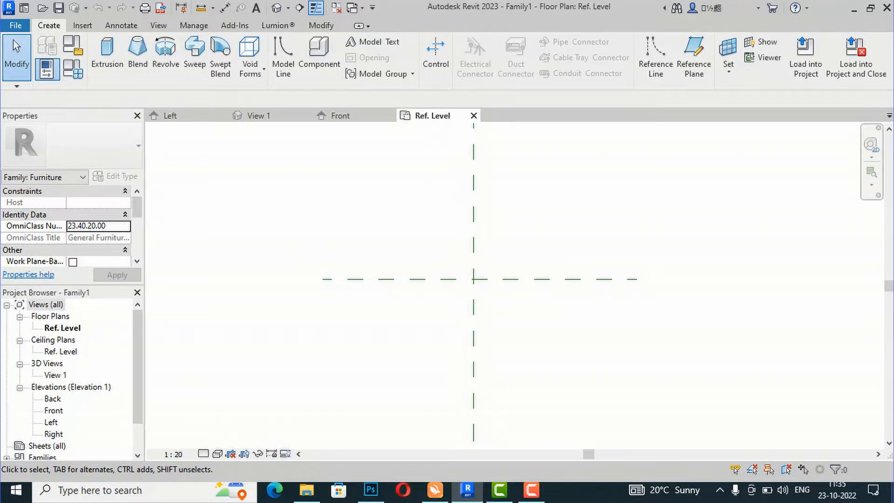
{"action": "left_click", "coordinate": [107, 63]}
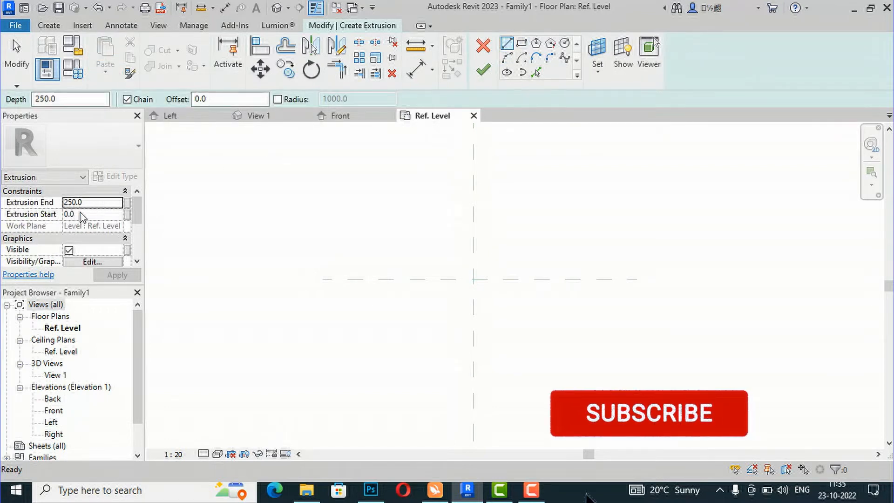
{"action": "left_click", "coordinate": [94, 202]}
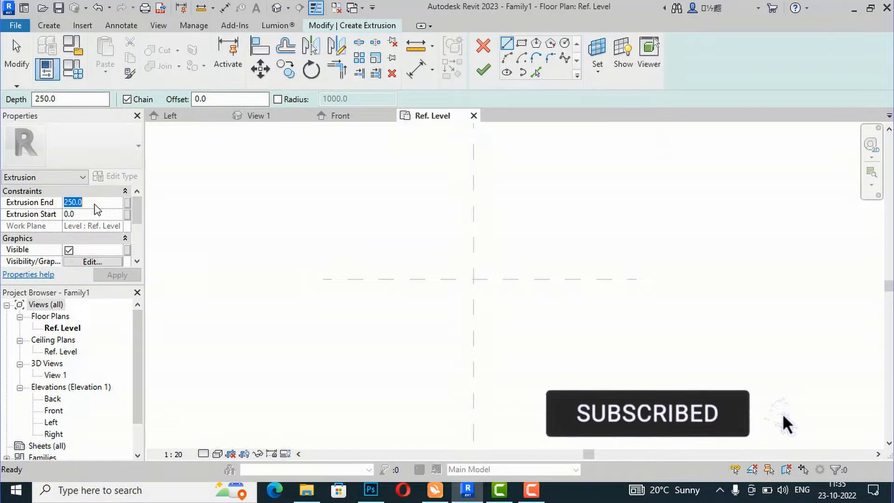
{"action": "type", "text": "1800"}
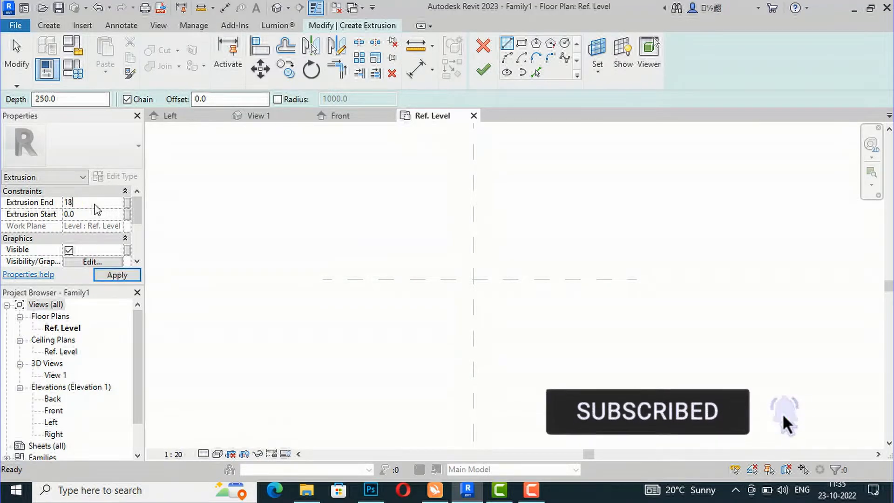
{"action": "left_click", "coordinate": [109, 275]}
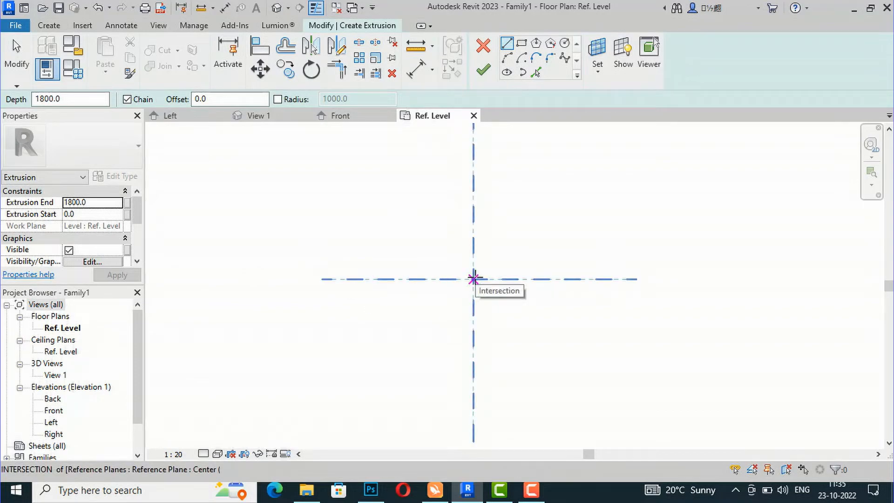
Sketch the profile from the horizontal reference plane's left end: 115 mm up, 2400 mm right, about 200 mm down and 2400 mm back left.
{"action": "left_click", "coordinate": [473, 279]}
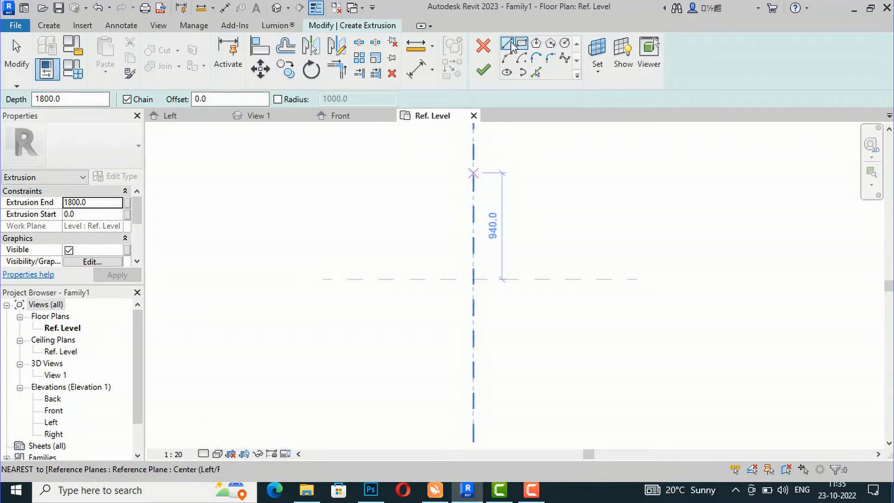
{"action": "key", "text": "Escape"}
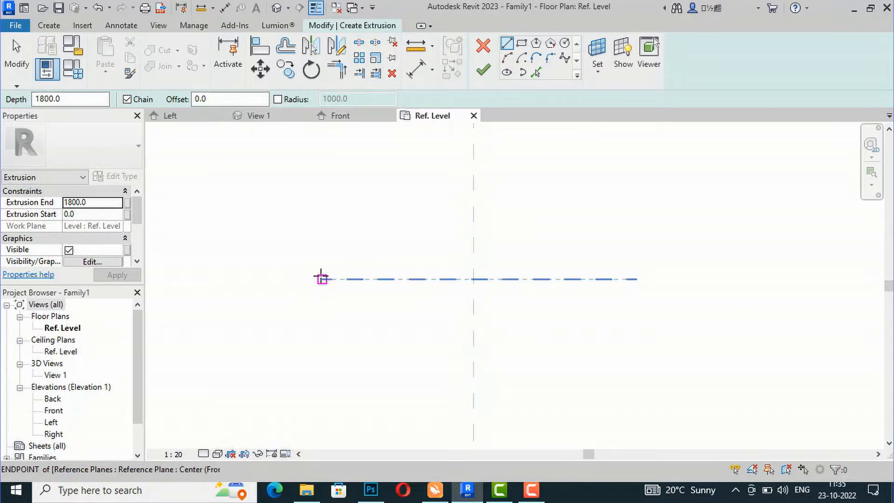
{"action": "left_click", "coordinate": [321, 279]}
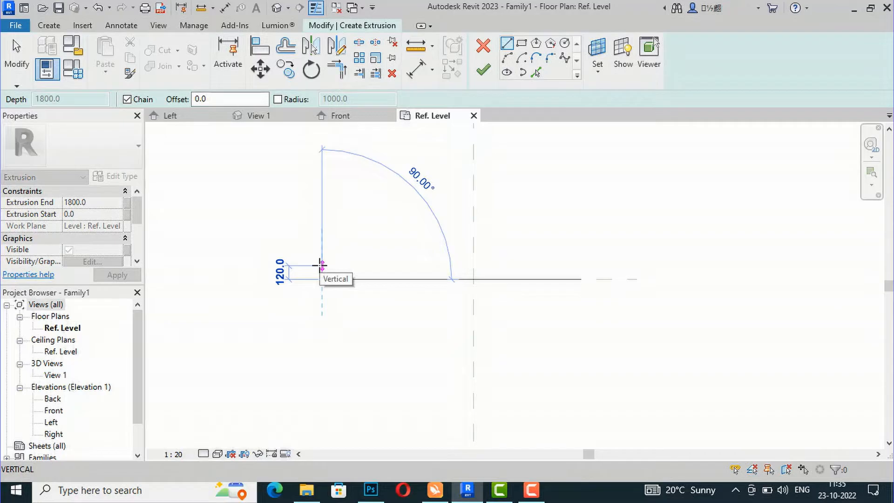
{"action": "type", "text": "11"}
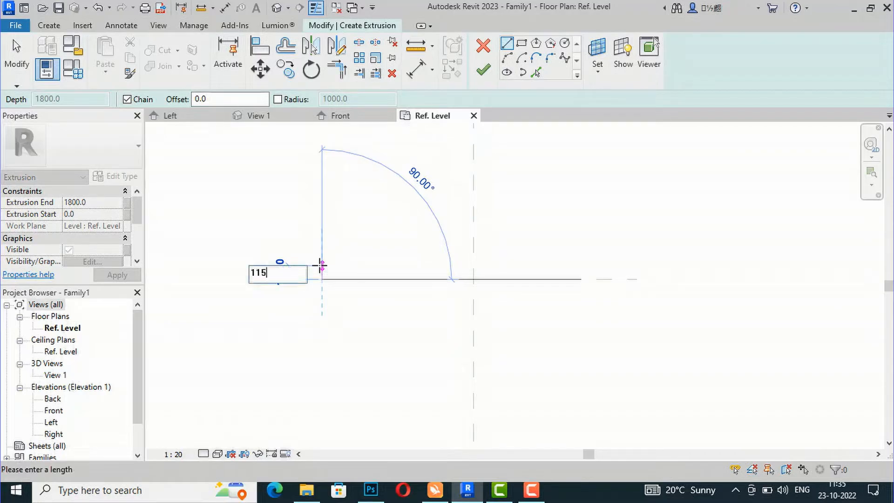
{"action": "type", "text": "5"}
{"action": "key", "text": "Return"}
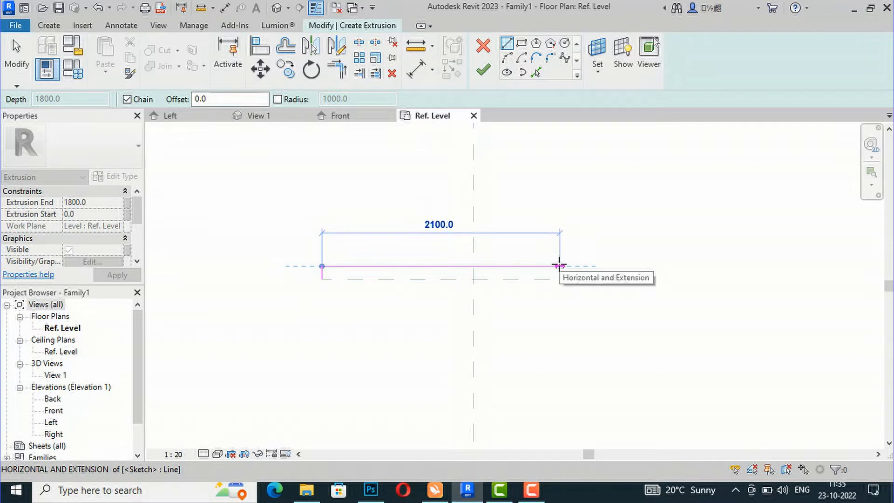
{"action": "type", "text": "2400"}
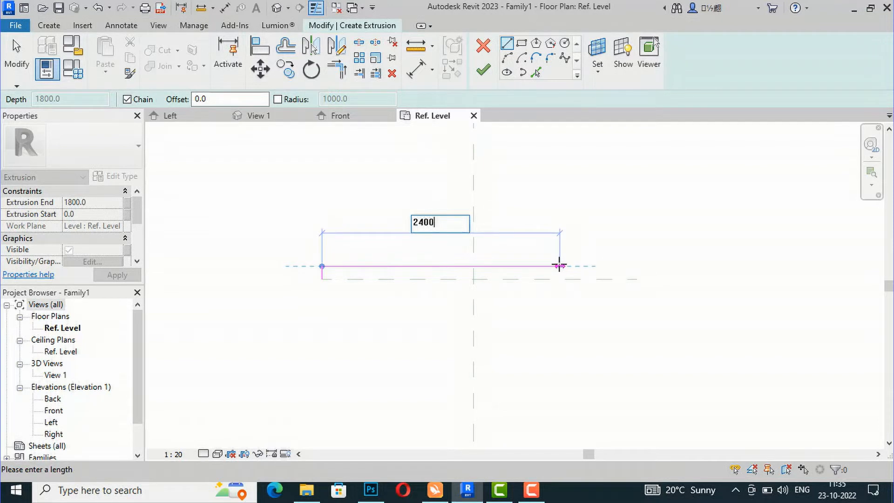
{"action": "key", "text": "Return"}
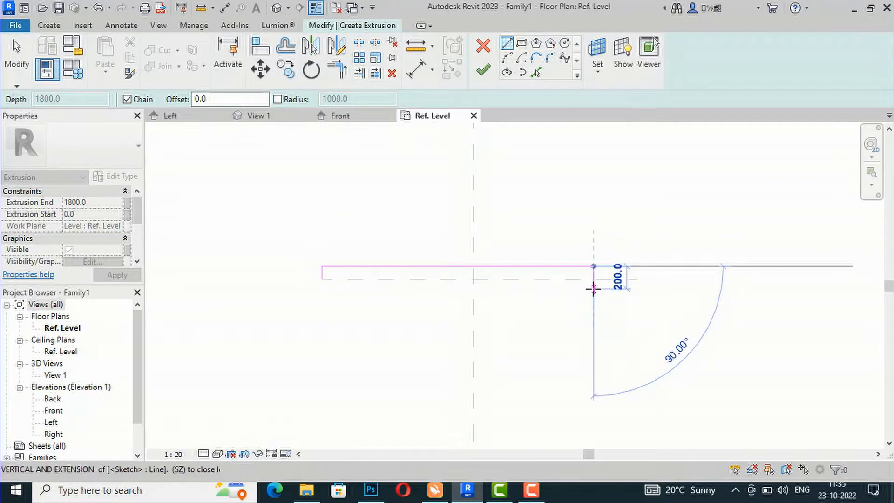
{"action": "left_click", "coordinate": [593, 288]}
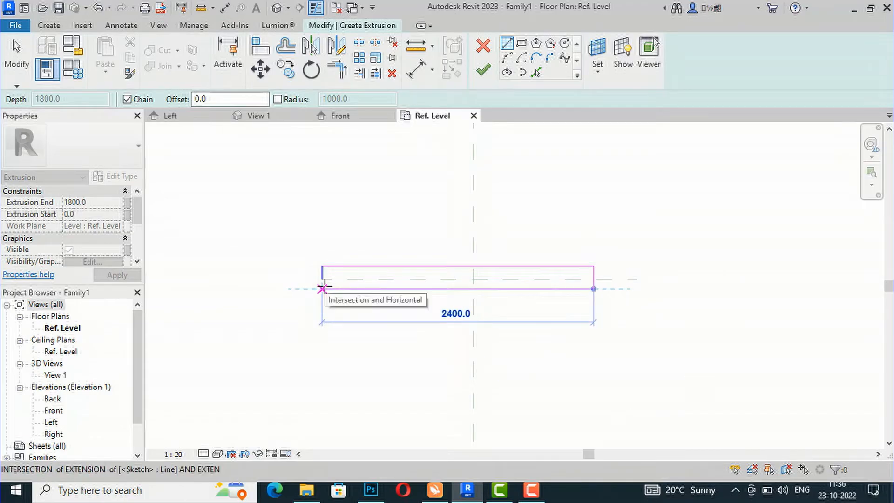
{"action": "left_click", "coordinate": [322, 289]}
{"action": "key", "text": "Escape"}
{"action": "key", "text": "Escape"}
Close the open lower-left corner of the profile by trimming the left and bottom lines to each other.
{"action": "scroll", "coordinate": [331, 279], "scroll_direction": "up", "scroll_amount": 3}
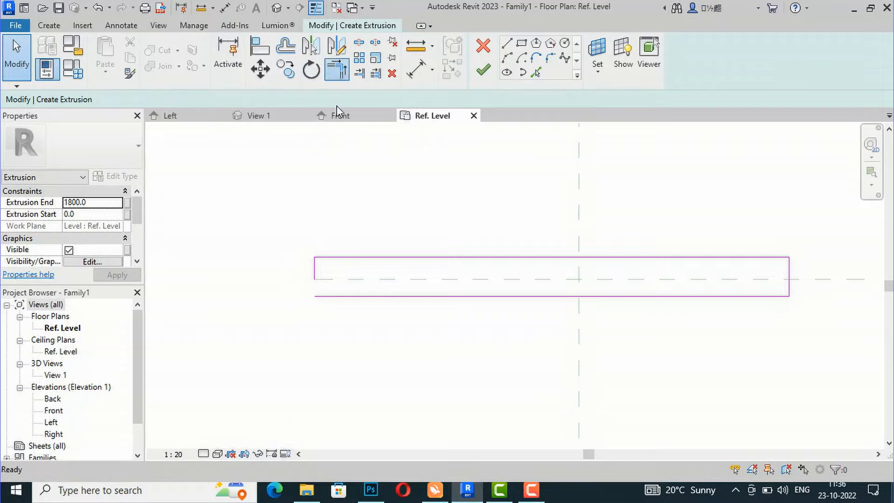
{"action": "left_click", "coordinate": [337, 69]}
{"action": "left_click", "coordinate": [315, 273]}
{"action": "left_click", "coordinate": [334, 295]}
{"action": "key", "text": "Escape"}
{"action": "key", "text": "Escape"}
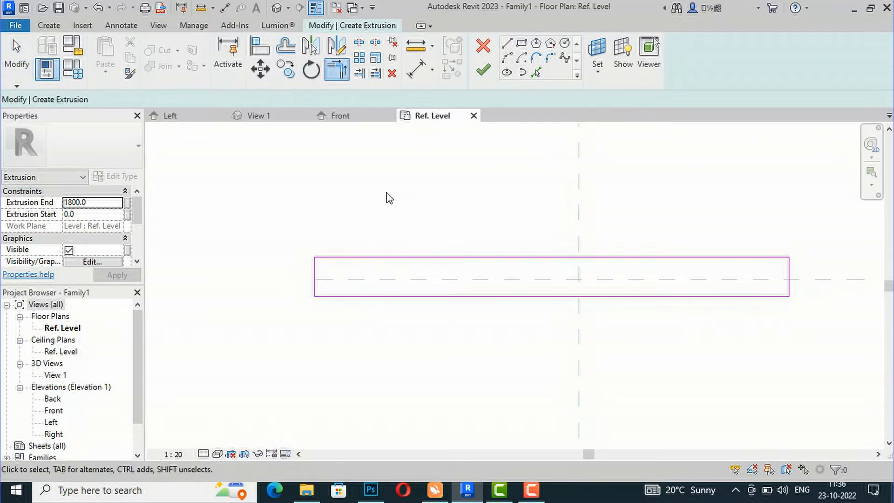
Move the whole rectangular profile so the midpoint of its upper edge lies on the vertical centre reference plane.
{"action": "scroll", "coordinate": [339, 265], "scroll_direction": "down", "scroll_amount": 2}
{"action": "mouse_move", "coordinate": [287, 220]}
{"action": "left_mouse_down"}
{"action": "mouse_move", "coordinate": [655, 303]}
{"action": "mouse_move", "coordinate": [753, 289]}
{"action": "left_mouse_up"}
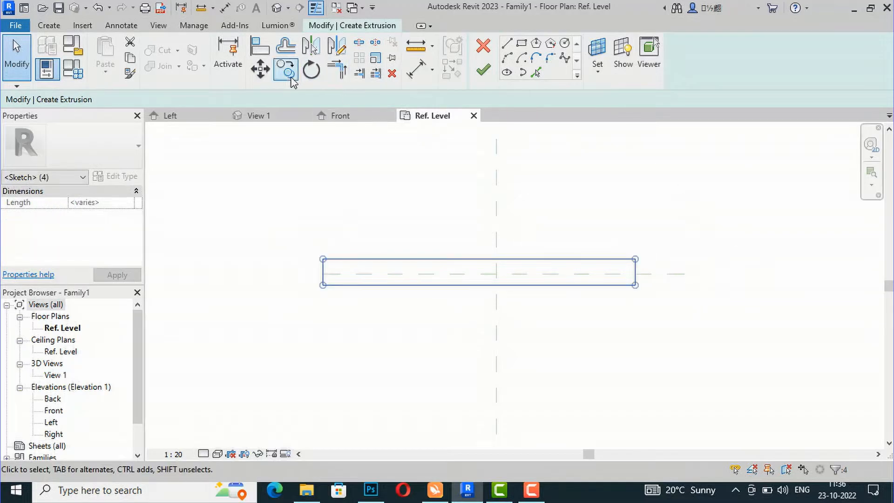
{"action": "left_click", "coordinate": [260, 69]}
{"action": "left_click", "coordinate": [478, 259]}
{"action": "left_click", "coordinate": [495, 258]}
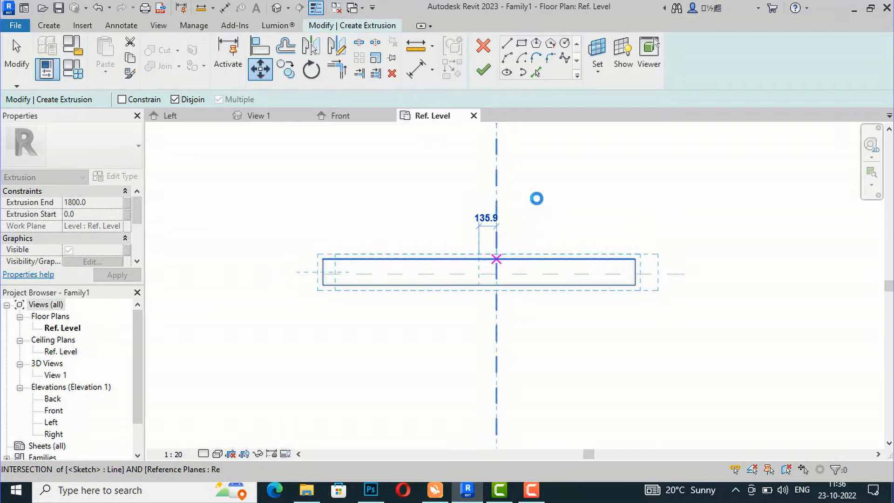
{"action": "left_click", "coordinate": [540, 202]}
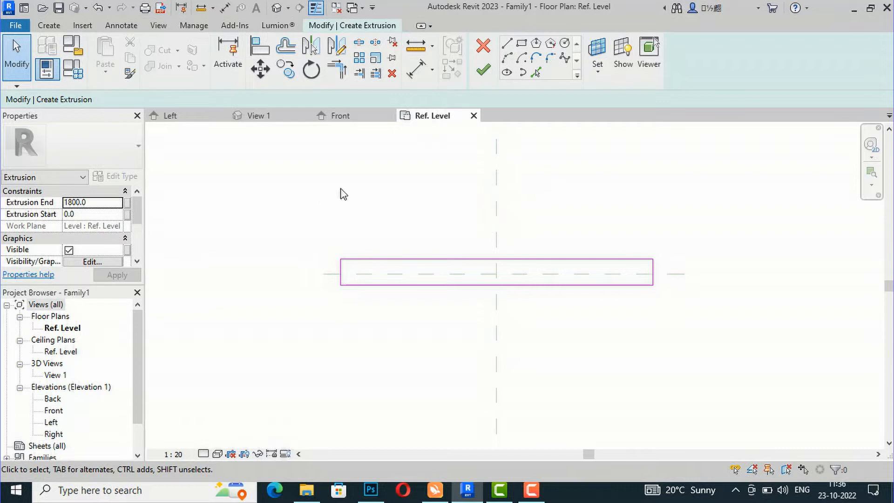
Create a new material for the extrusion and name it "wall material".
{"action": "scroll", "coordinate": [103, 214], "scroll_direction": "down", "scroll_amount": 3}
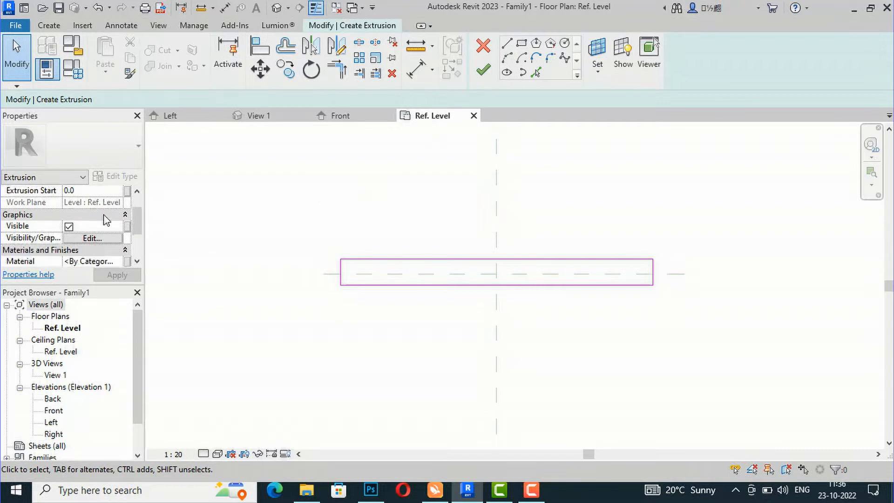
{"action": "left_click", "coordinate": [120, 239]}
{"action": "left_click", "coordinate": [119, 238]}
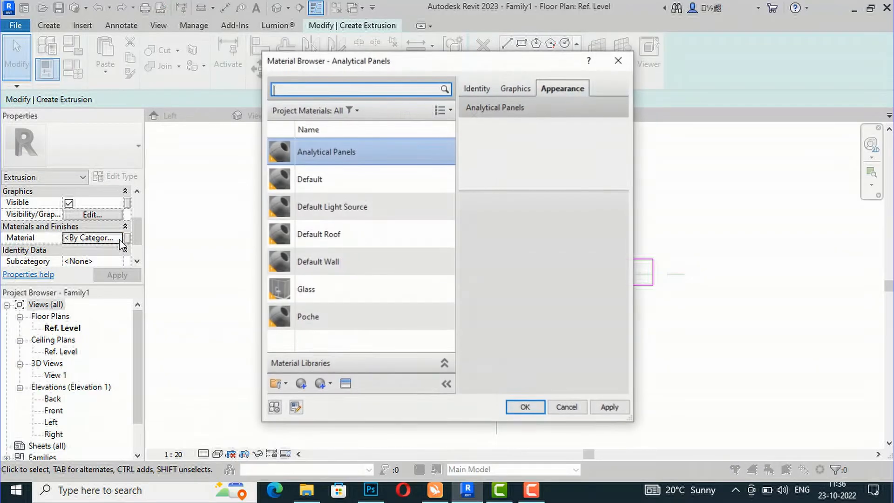
{"action": "left_click", "coordinate": [305, 384]}
{"action": "left_click", "coordinate": [316, 399]}
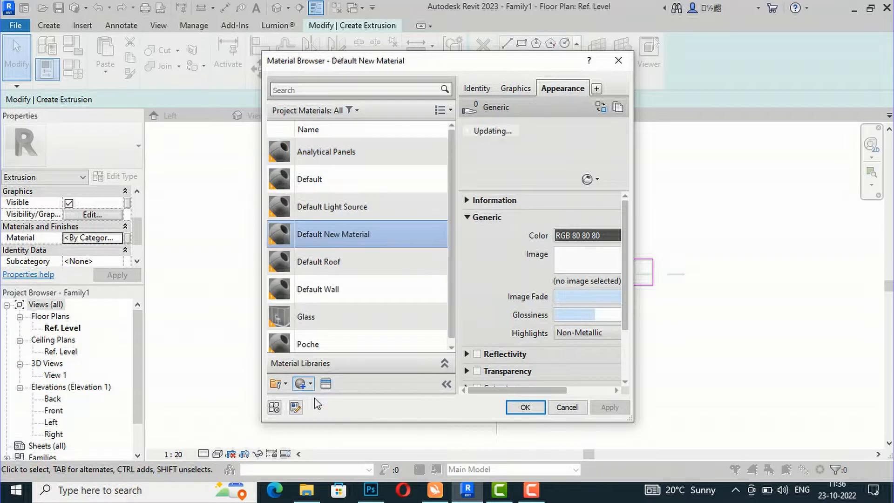
{"action": "right_click", "coordinate": [335, 231]}
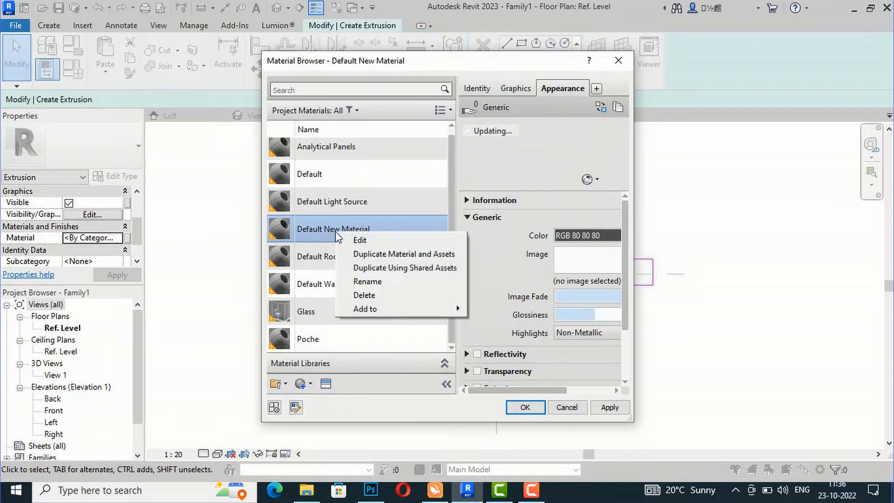
{"action": "left_click", "coordinate": [365, 281]}
{"action": "type", "text": "wall material"}
{"action": "left_click", "coordinate": [530, 408]}
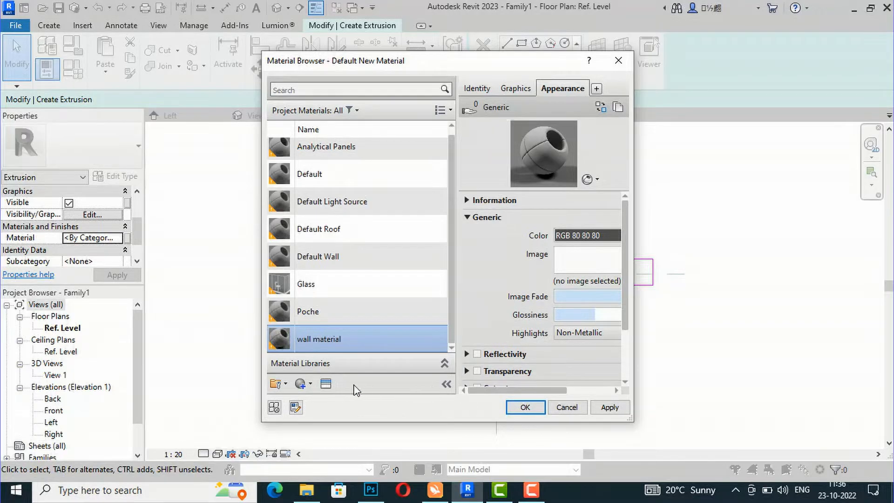
Search the asset library for "stone" and look through the Stone and Masonry appearance assets.
{"action": "left_click", "coordinate": [326, 384]}
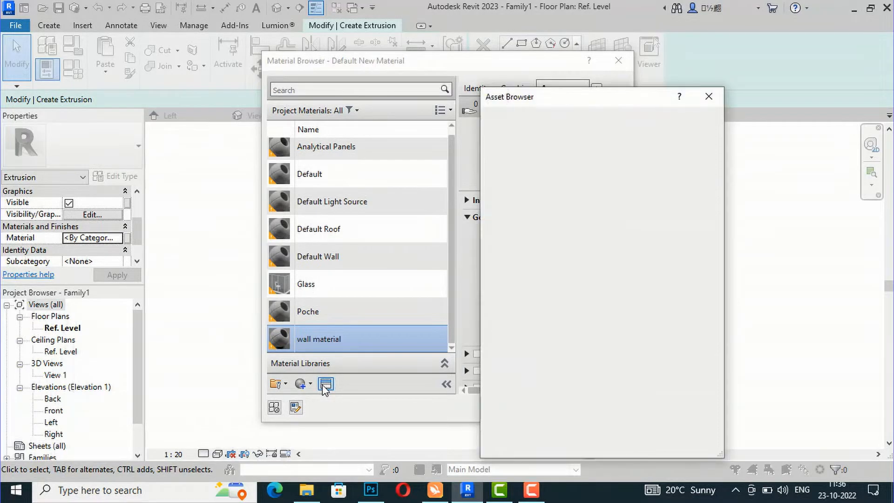
{"action": "left_click", "coordinate": [519, 120]}
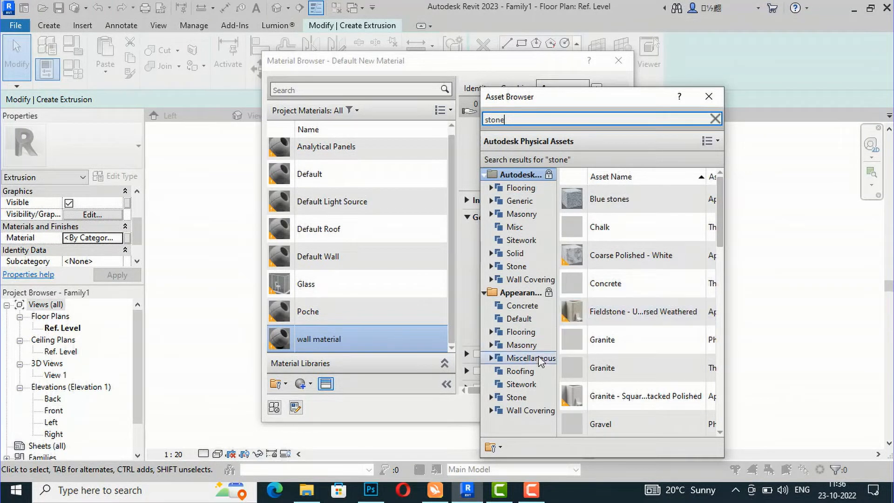
{"action": "left_click", "coordinate": [523, 397]}
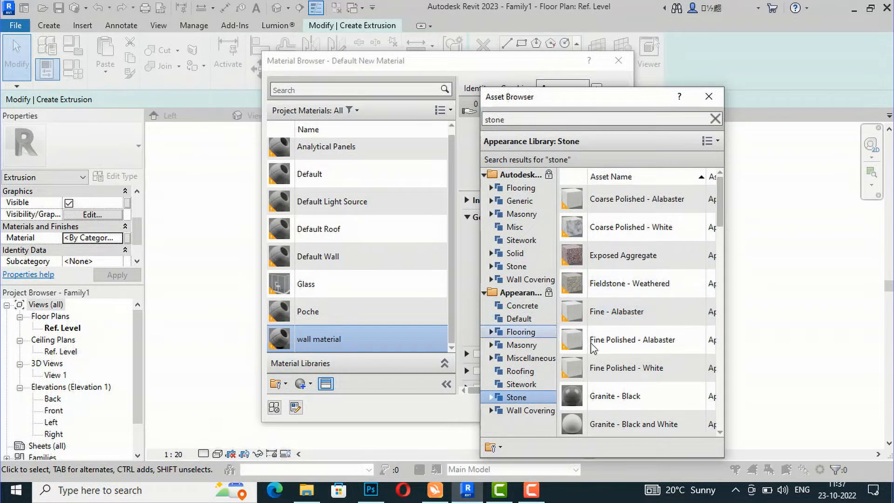
{"action": "left_click", "coordinate": [522, 345]}
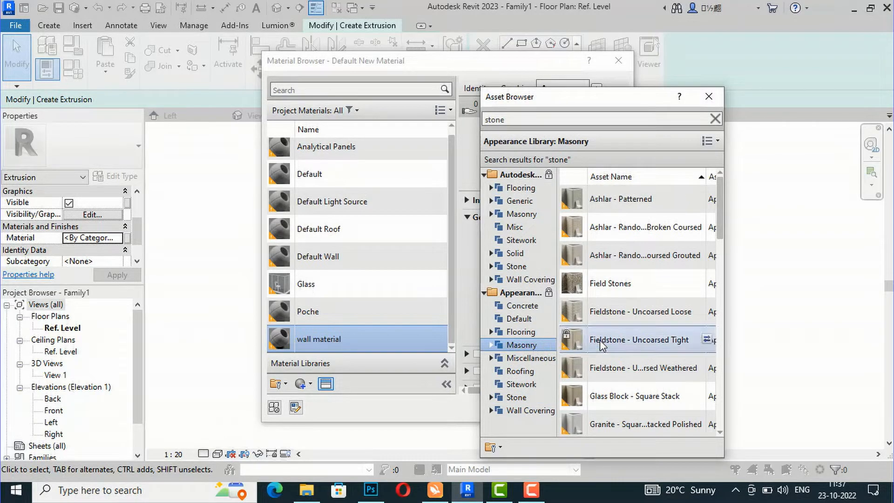
{"action": "scroll", "coordinate": [600, 342], "scroll_direction": "down", "scroll_amount": 2}
{"action": "scroll", "coordinate": [601, 344], "scroll_direction": "down", "scroll_amount": 1}
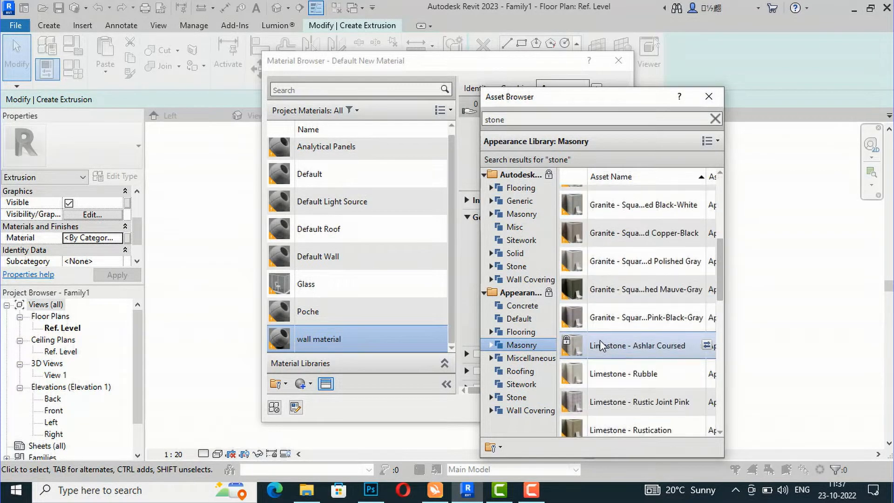
{"action": "scroll", "coordinate": [600, 345], "scroll_direction": "down", "scroll_amount": 3}
{"action": "scroll", "coordinate": [599, 346], "scroll_direction": "down", "scroll_amount": 2}
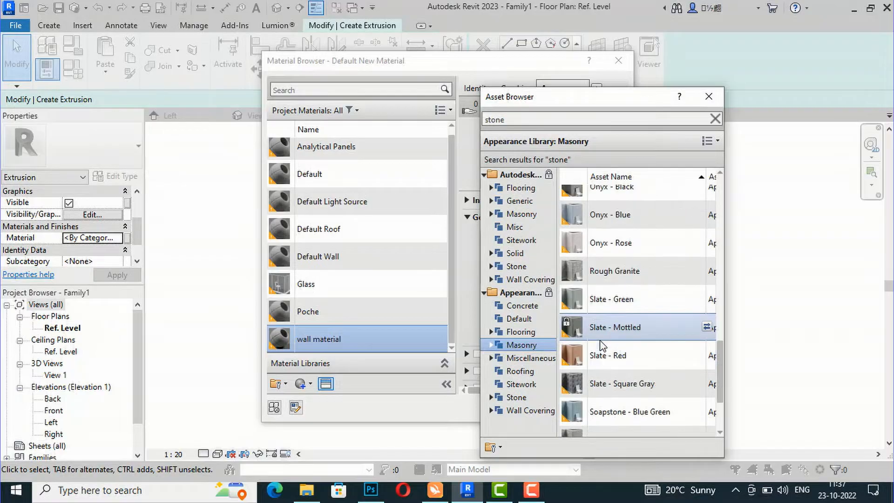
{"action": "scroll", "coordinate": [604, 345], "scroll_direction": "down", "scroll_amount": 2}
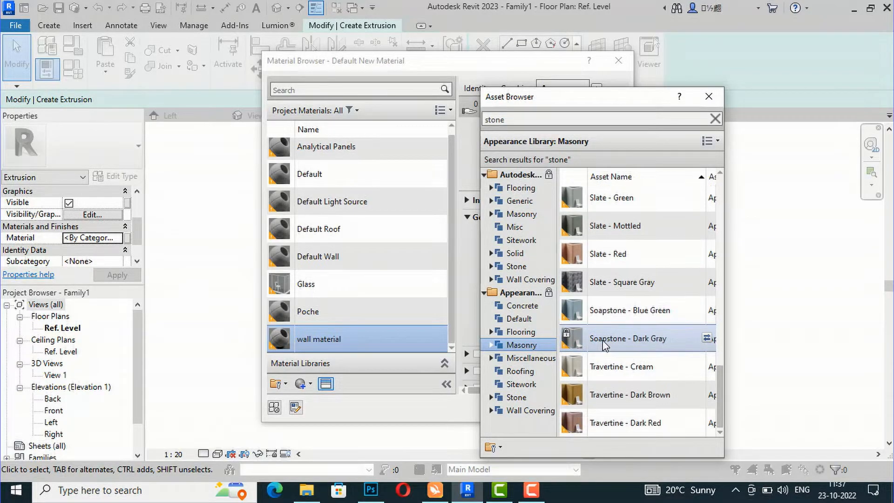
{"action": "scroll", "coordinate": [605, 346], "scroll_direction": "up", "scroll_amount": 2}
{"action": "scroll", "coordinate": [604, 346], "scroll_direction": "down", "scroll_amount": 2}
{"action": "scroll", "coordinate": [605, 345], "scroll_direction": "up", "scroll_amount": 5}
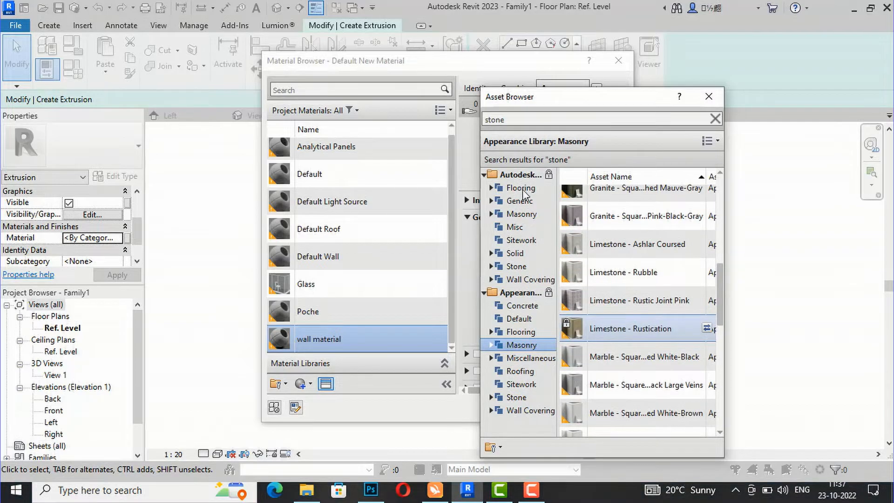
Search the asset library for "marble" and look through the listed assets and categories.
{"action": "double_click", "coordinate": [509, 118]}
{"action": "type", "text": "marble"}
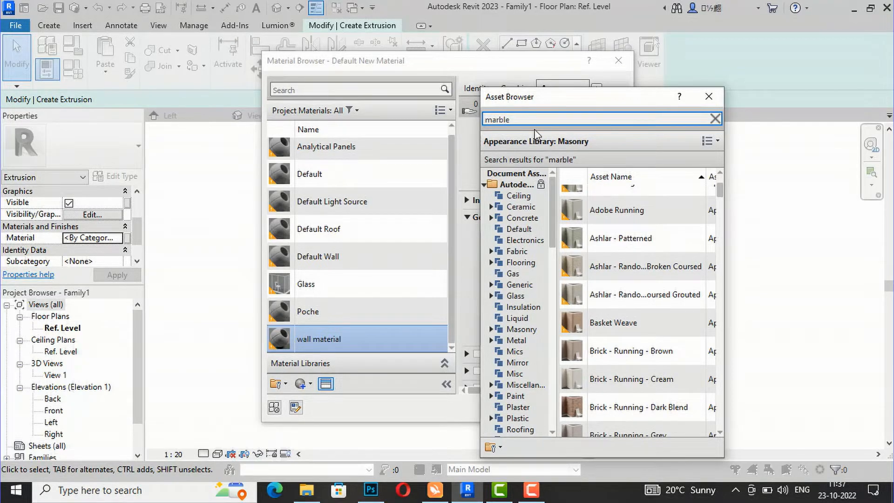
{"action": "key", "text": "Return"}
{"action": "scroll", "coordinate": [597, 194], "scroll_direction": "up", "scroll_amount": 1}
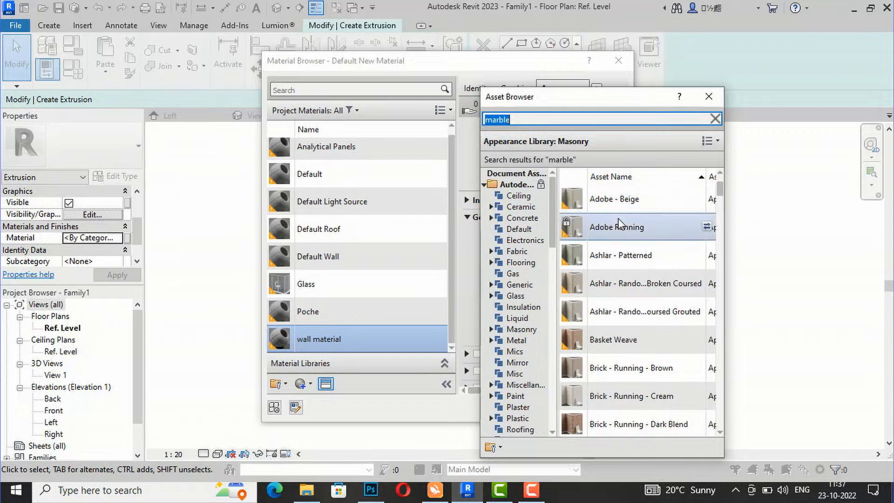
{"action": "scroll", "coordinate": [620, 225], "scroll_direction": "up", "scroll_amount": 1}
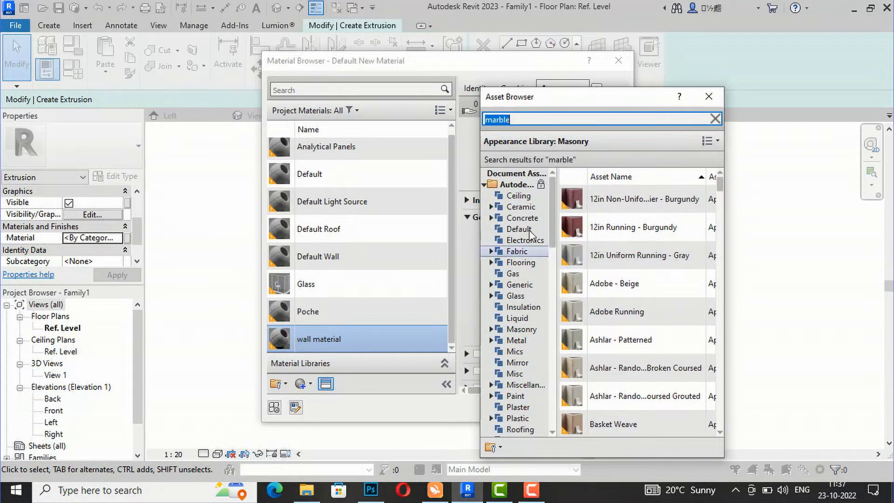
{"action": "left_click", "coordinate": [527, 121]}
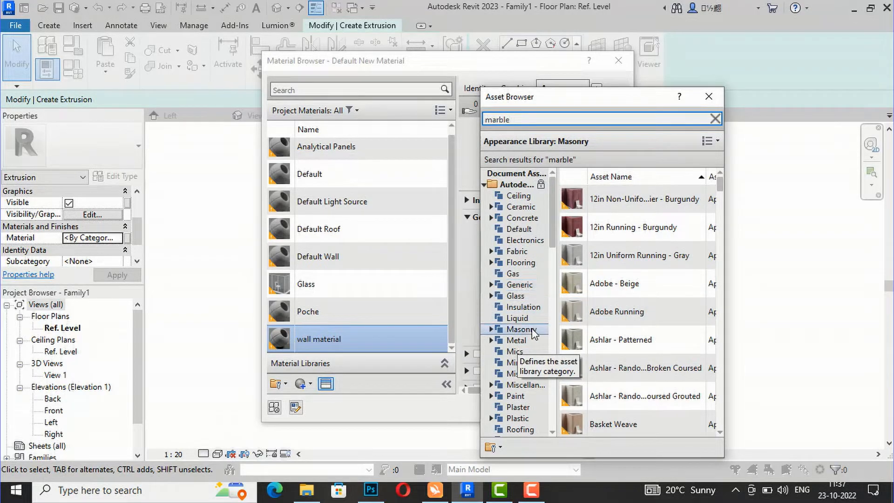
{"action": "scroll", "coordinate": [521, 415], "scroll_direction": "down", "scroll_amount": 2}
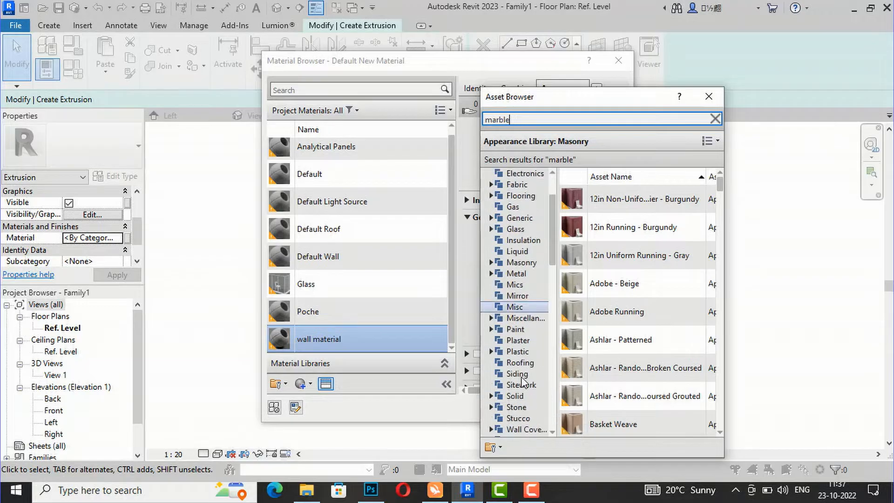
Apply the Unfinished appearance from the Autodesk Physical Assets Stone category to the wall material, and finish the wall extrusion.
{"action": "left_click", "coordinate": [517, 407]}
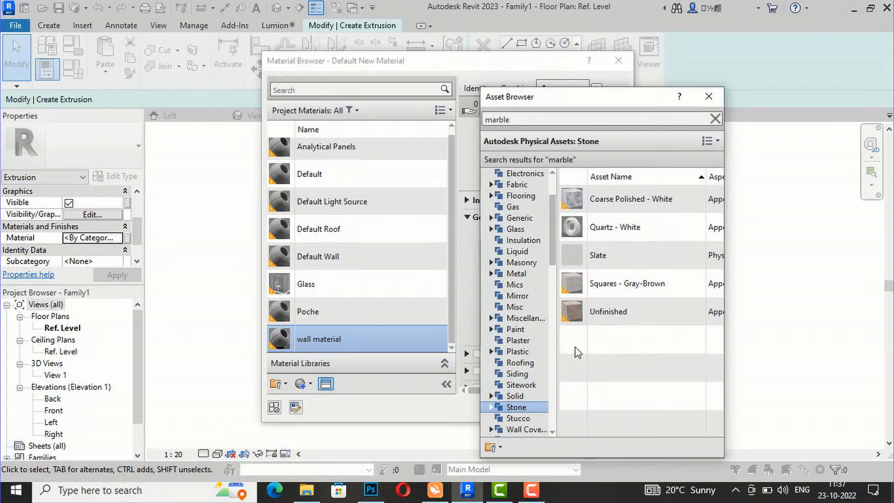
{"action": "double_click", "coordinate": [593, 319]}
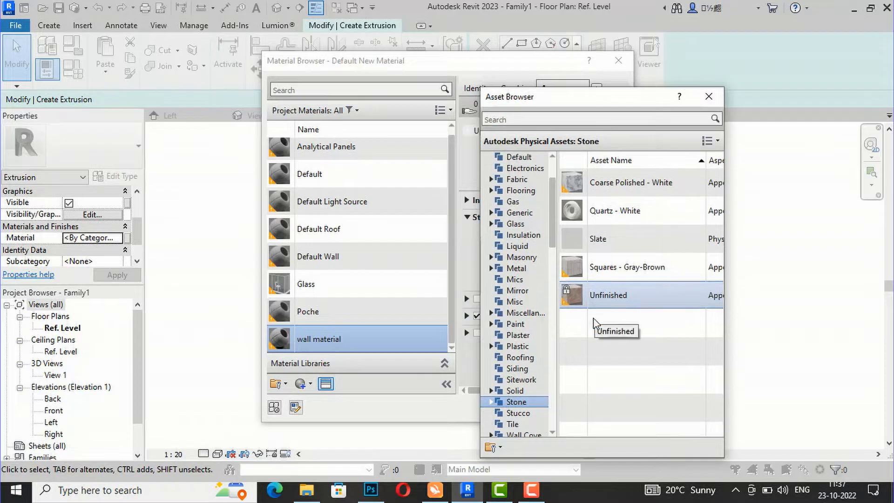
{"action": "left_click", "coordinate": [709, 102]}
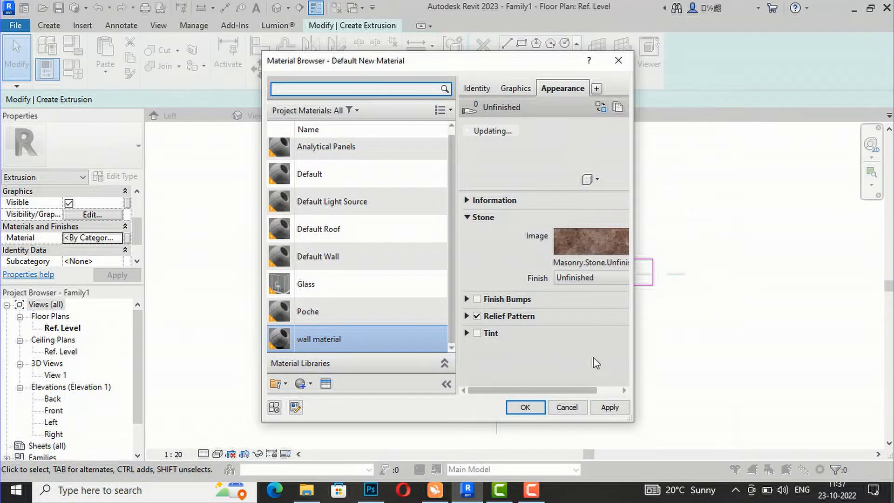
{"action": "left_click", "coordinate": [528, 409]}
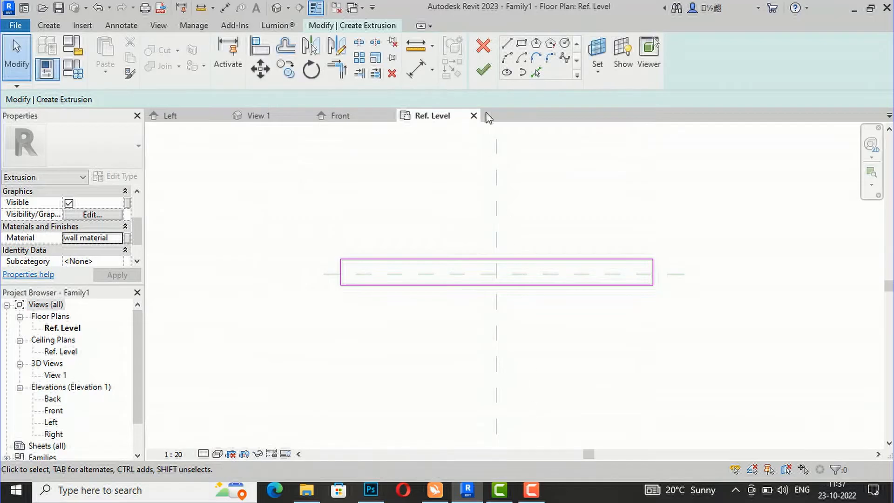
{"action": "left_click", "coordinate": [484, 71]}
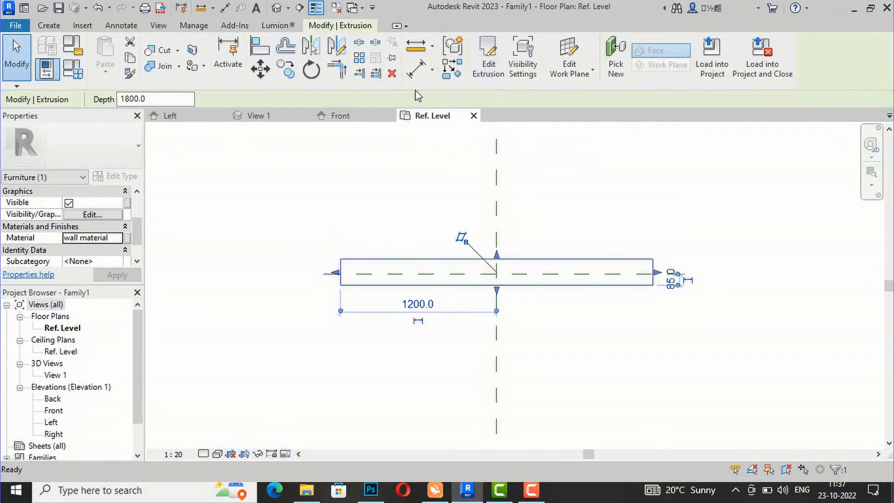
Open the default 3D view, display the wall with its material texture, and orbit to inspect its front face.
{"action": "left_click", "coordinate": [276, 9]}
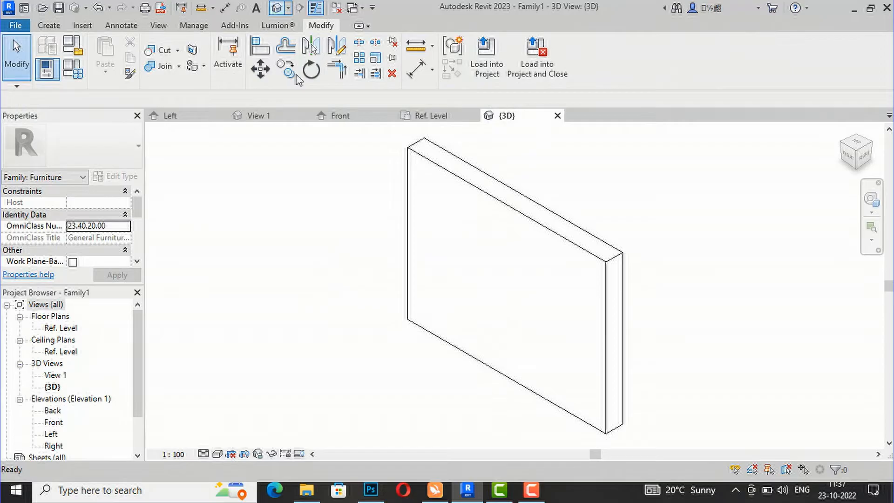
{"action": "mouse_move", "coordinate": [852, 158]}
{"action": "left_mouse_down"}
{"action": "mouse_move", "coordinate": [201, 156]}
{"action": "mouse_move", "coordinate": [279, 176]}
{"action": "mouse_move", "coordinate": [170, 193]}
{"action": "left_mouse_up"}
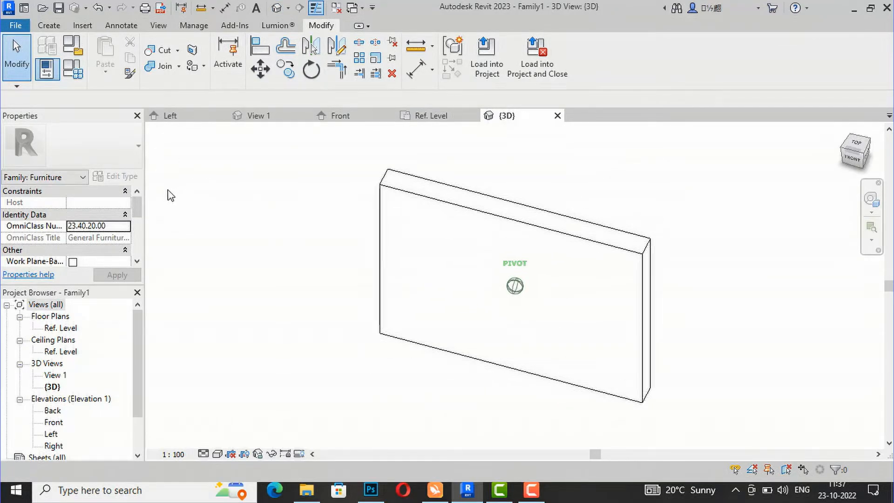
{"action": "left_click", "coordinate": [217, 454]}
{"action": "left_click", "coordinate": [231, 442]}
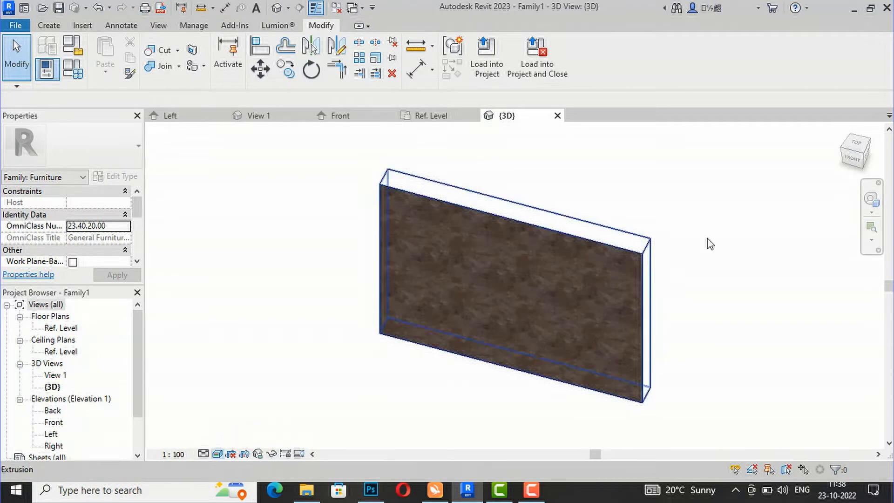
{"action": "left_click", "coordinate": [854, 160]}
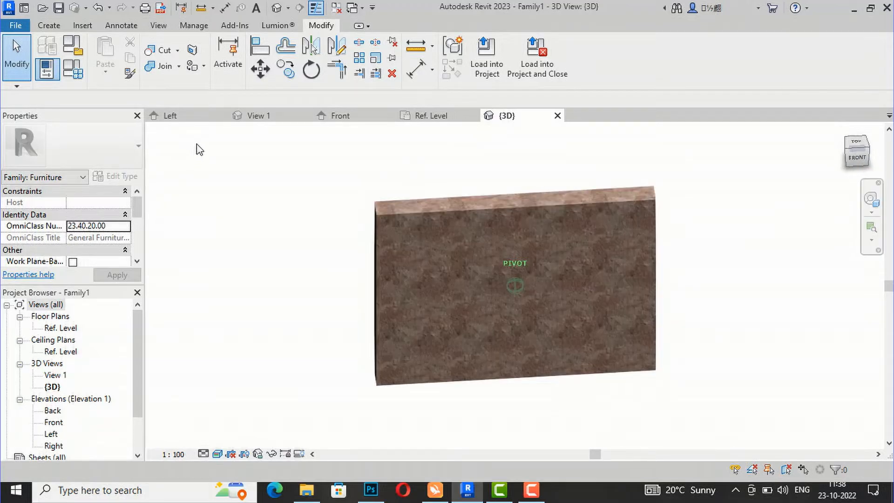
{"action": "mouse_move", "coordinate": [853, 138]}
{"action": "left_mouse_down"}
{"action": "mouse_move", "coordinate": [844, 140]}
{"action": "mouse_move", "coordinate": [883, 145]}
{"action": "mouse_move", "coordinate": [172, 150]}
{"action": "mouse_move", "coordinate": [878, 147]}
{"action": "left_mouse_up"}
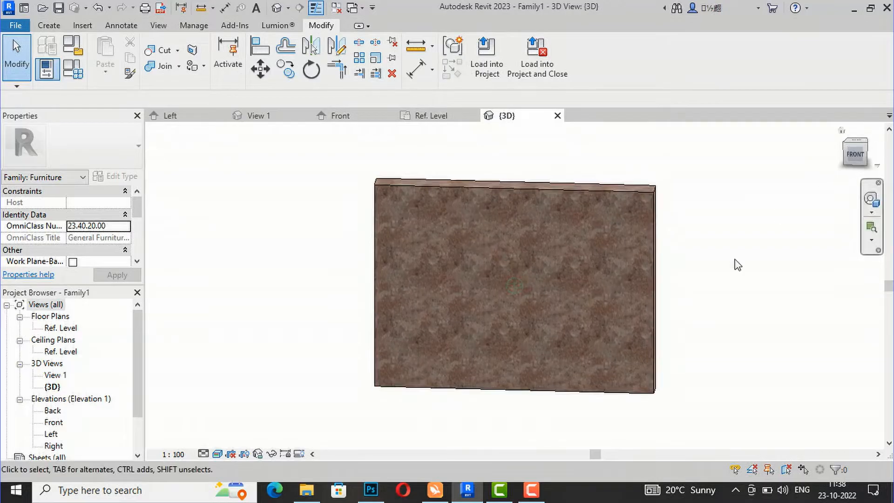
Start a new extrusion in the Ref. Level plan and sketch a rectangle about 200 by 220 mm down from the wall's lower-left corner.
{"action": "double_click", "coordinate": [60, 328]}
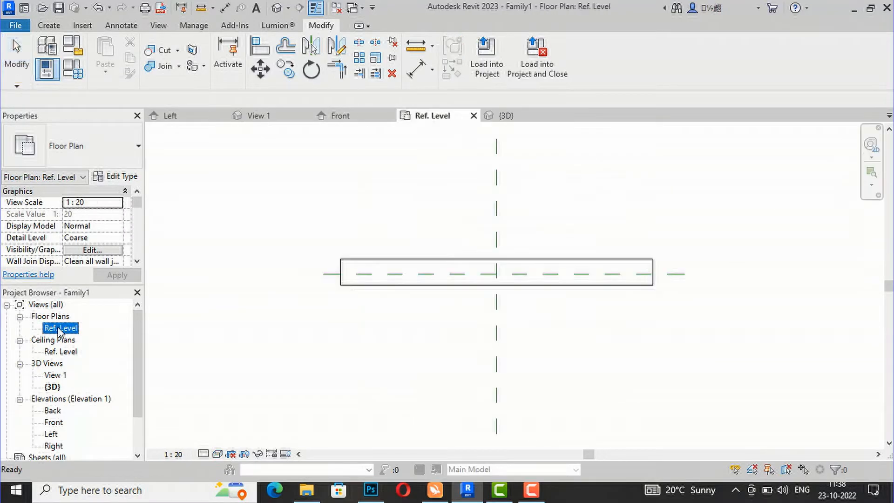
{"action": "left_click", "coordinate": [57, 27]}
{"action": "left_click", "coordinate": [112, 51]}
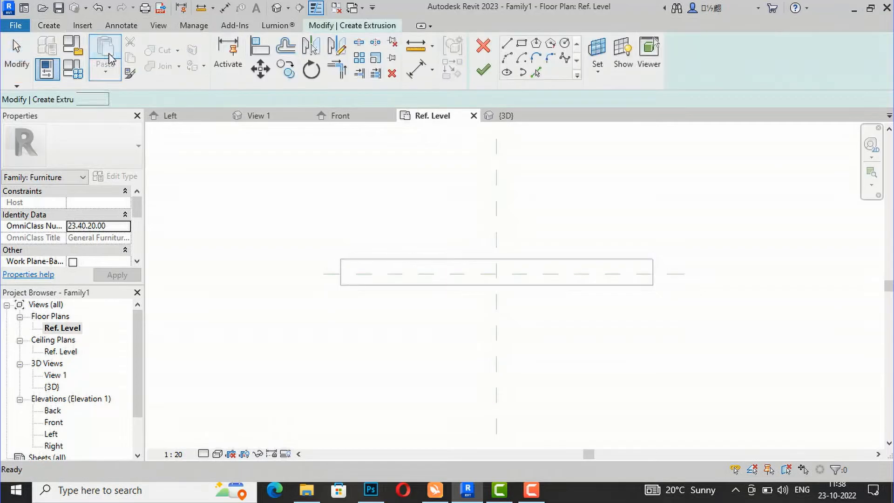
{"action": "left_click", "coordinate": [524, 44]}
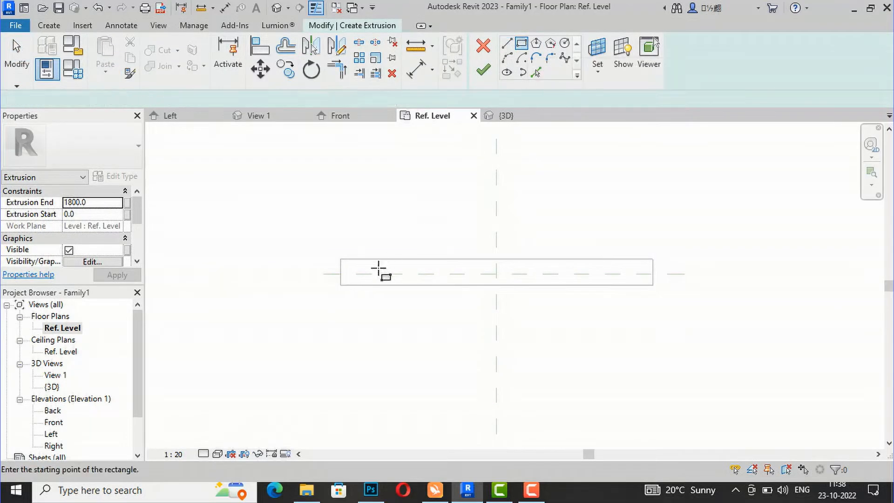
{"action": "left_click", "coordinate": [340, 285]}
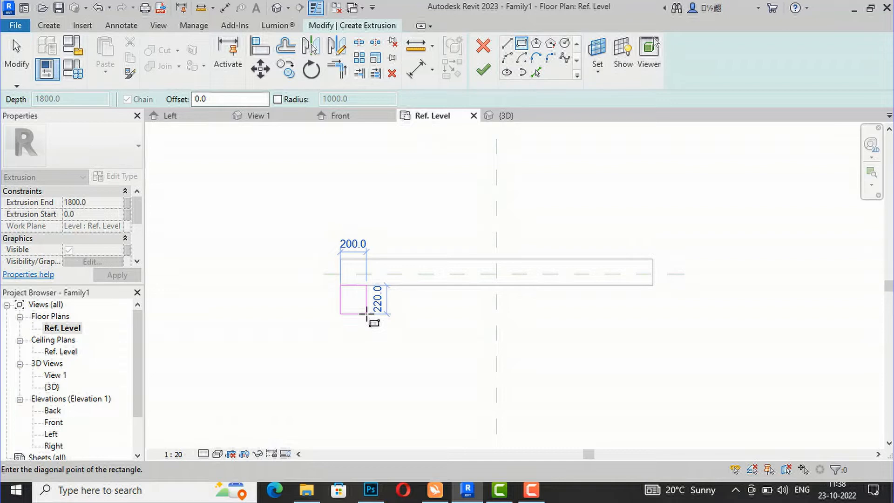
{"action": "left_click", "coordinate": [367, 315]}
{"action": "key", "text": "Escape"}
{"action": "key", "text": "Escape"}
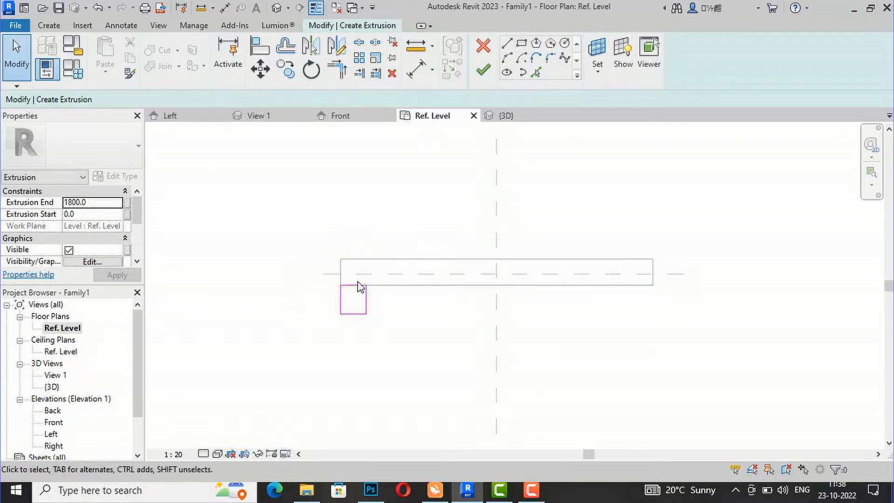
Set the small rectangle's vertical dimension to 100 mm by repositioning its upper edge, keeping the shape rectangular.
{"action": "left_click", "coordinate": [358, 284]}
{"action": "left_click", "coordinate": [307, 301]}
{"action": "type", "text": "100"}
{"action": "key", "text": "Return"}
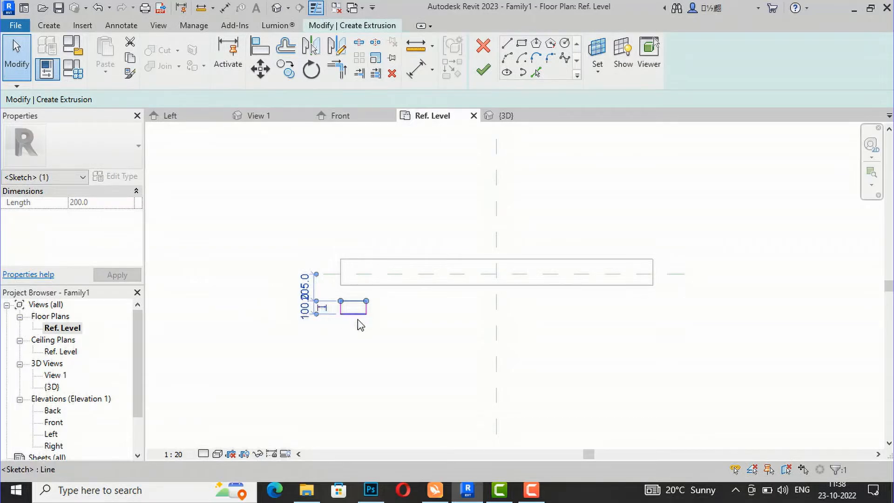
{"action": "left_click_drag", "start_coordinate": [366, 301], "coordinate": [366, 308]}
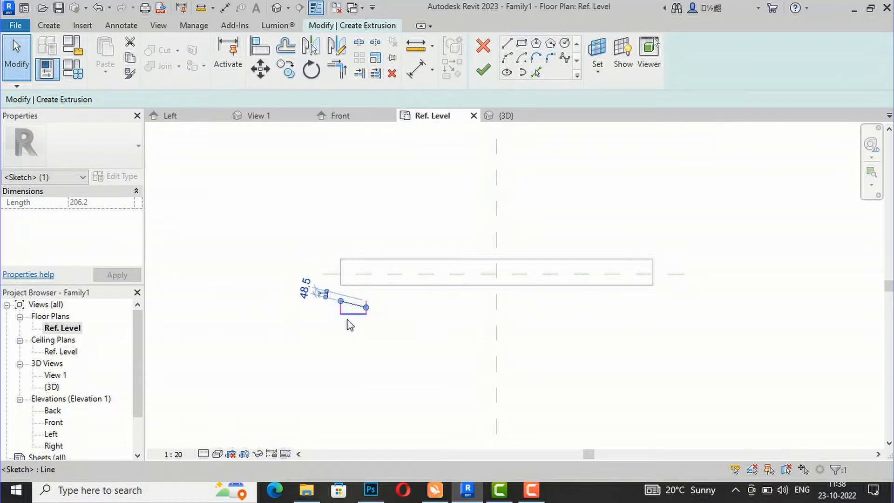
{"action": "key", "text": "ctrl+z"}
Set the small rectangle's horizontal dimension to 100 mm so that it forms a square.
{"action": "scroll", "coordinate": [363, 312], "scroll_direction": "up", "scroll_amount": 3}
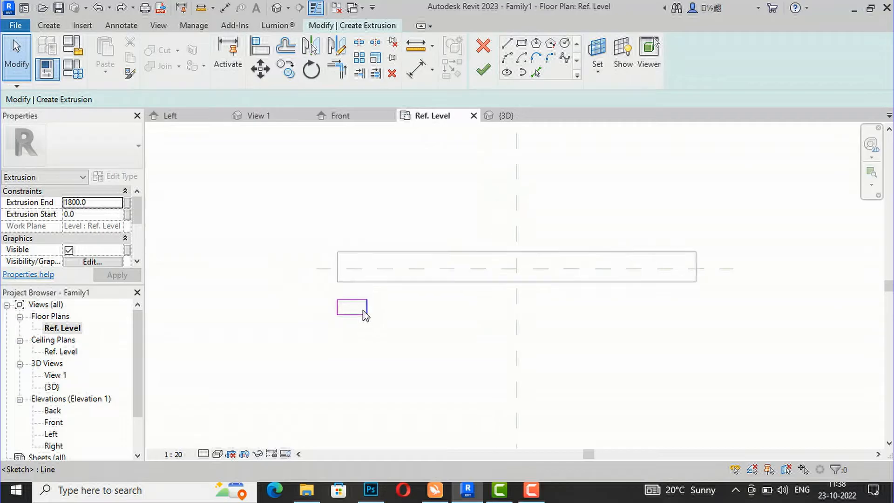
{"action": "left_click", "coordinate": [370, 310]}
{"action": "left_click", "coordinate": [345, 257]}
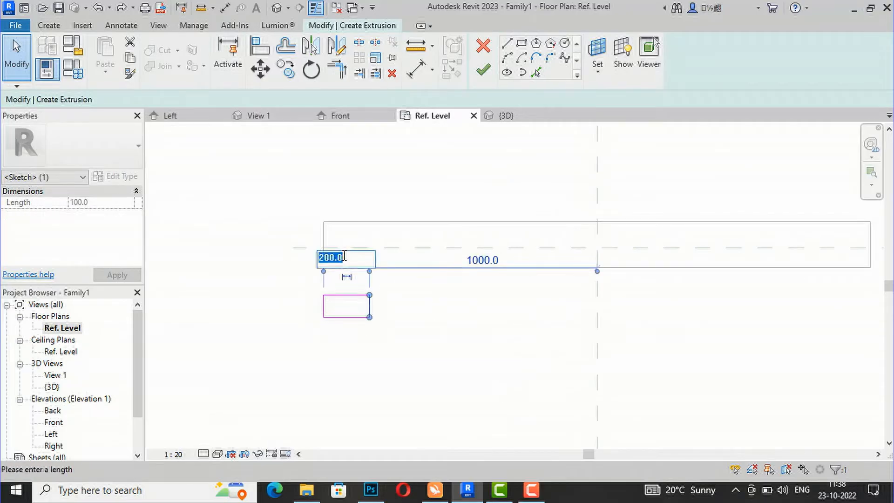
{"action": "type", "text": "18"}
{"action": "type", "text": "00"}
{"action": "key", "text": "Return"}
{"action": "left_click", "coordinate": [309, 335]}
Move the whole square profile up against the wall so its upper-left corner meets the wall's lower-left corner.
{"action": "mouse_move", "coordinate": [388, 354]}
{"action": "left_mouse_down"}
{"action": "mouse_move", "coordinate": [302, 297]}
{"action": "mouse_move", "coordinate": [308, 289]}
{"action": "left_mouse_up"}
{"action": "scroll", "coordinate": [322, 286], "scroll_direction": "up", "scroll_amount": 3}
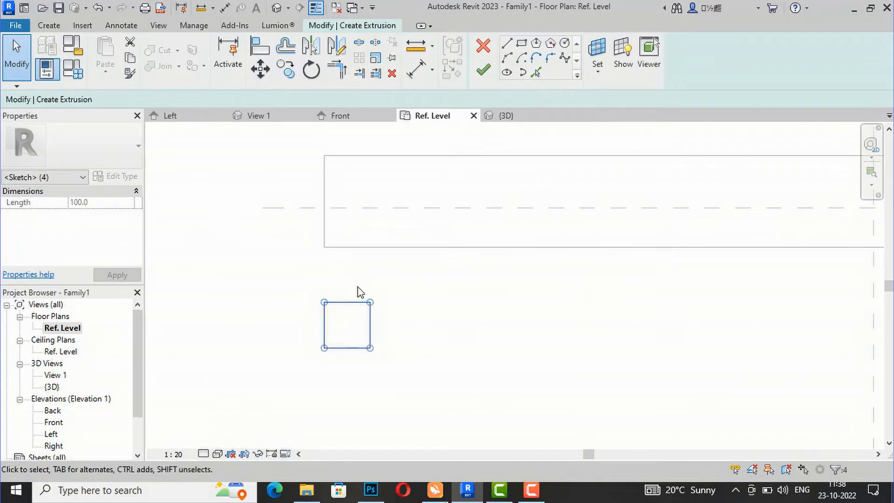
{"action": "mouse_move", "coordinate": [352, 303]}
{"action": "left_mouse_down", "text": "ctrl"}
{"action": "mouse_move", "coordinate": [353, 255]}
{"action": "mouse_move", "coordinate": [321, 293]}
{"action": "left_mouse_up", "text": "ctrl"}
{"action": "left_click", "coordinate": [295, 325]}
{"action": "scroll", "coordinate": [322, 350], "scroll_direction": "down", "scroll_amount": 2}
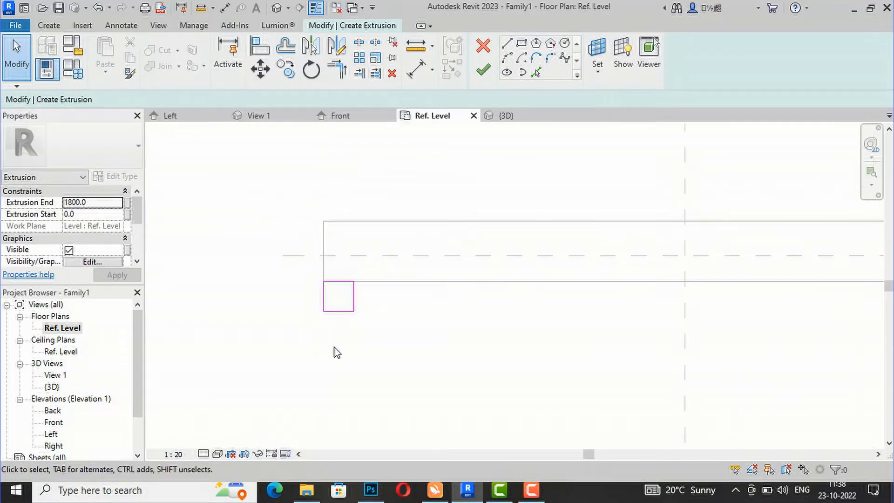
Create a new material for the square extrusion and name it "marble".
{"action": "scroll", "coordinate": [119, 226], "scroll_direction": "down", "scroll_amount": 2}
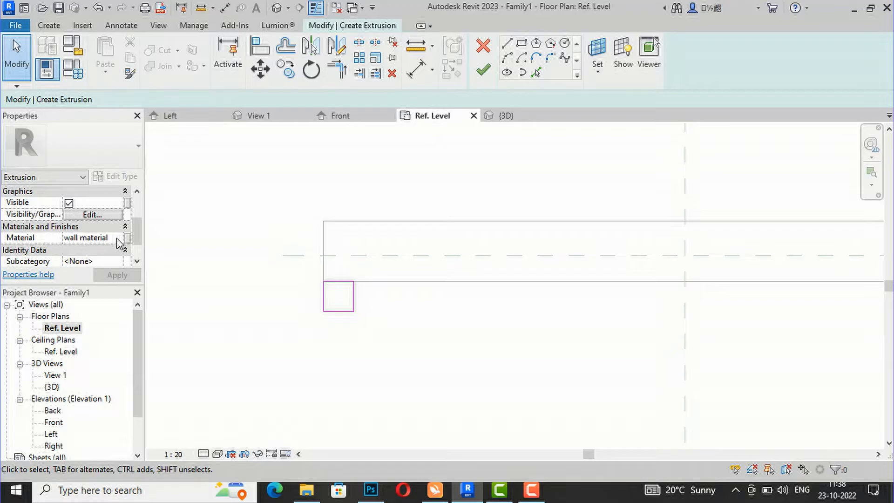
{"action": "left_click", "coordinate": [117, 238]}
{"action": "left_click", "coordinate": [127, 238]}
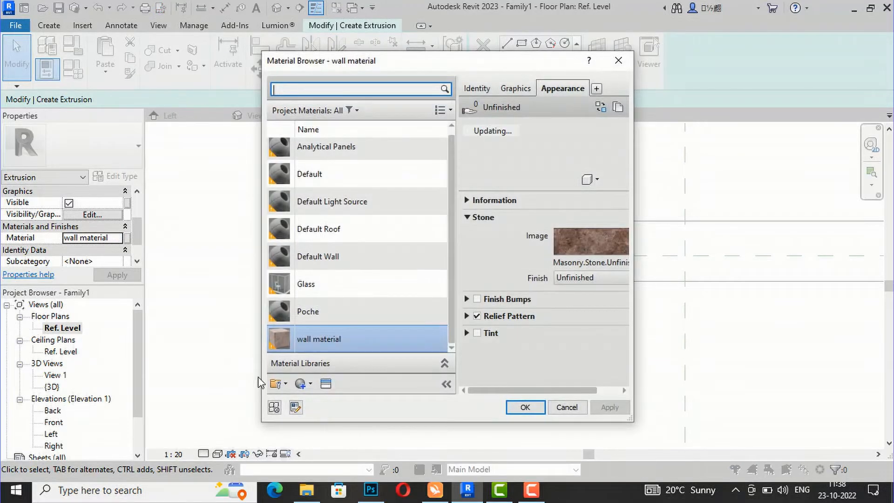
{"action": "left_click", "coordinate": [310, 385]}
{"action": "left_click", "coordinate": [322, 402]}
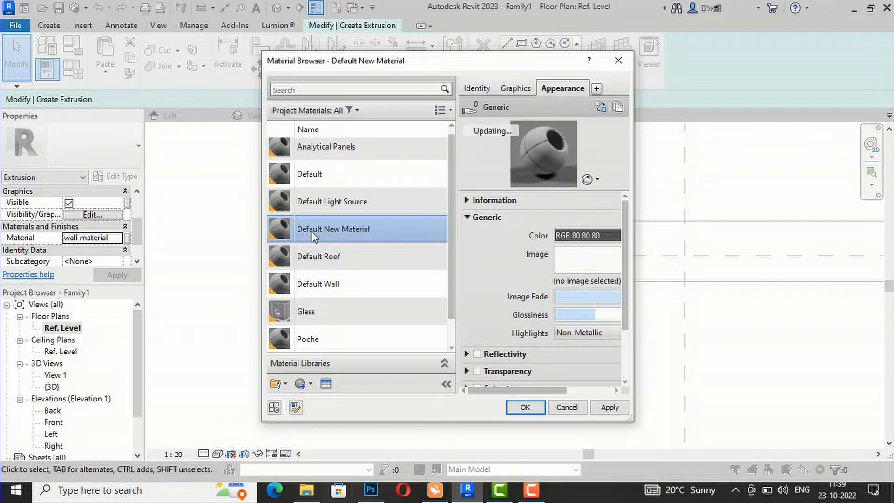
{"action": "right_click", "coordinate": [312, 231]}
{"action": "left_click", "coordinate": [333, 280]}
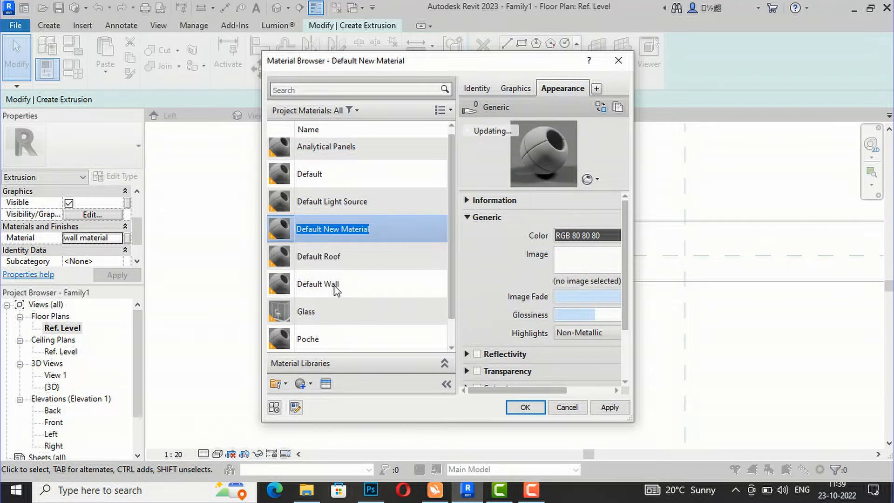
{"action": "type", "text": "marble"}
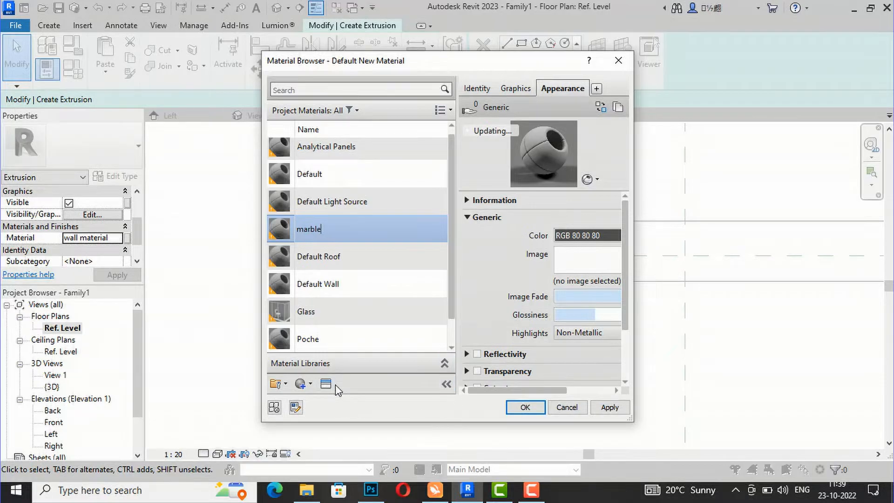
Replace the marble material's appearance with the "Marble - Deep Green" asset from the Flooring category of the Appearance Library.
{"action": "left_click", "coordinate": [326, 384]}
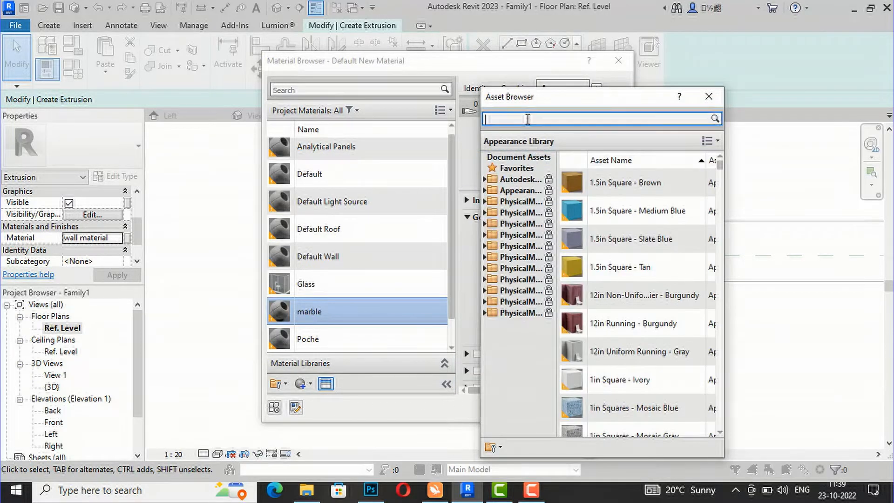
{"action": "type", "text": "marble"}
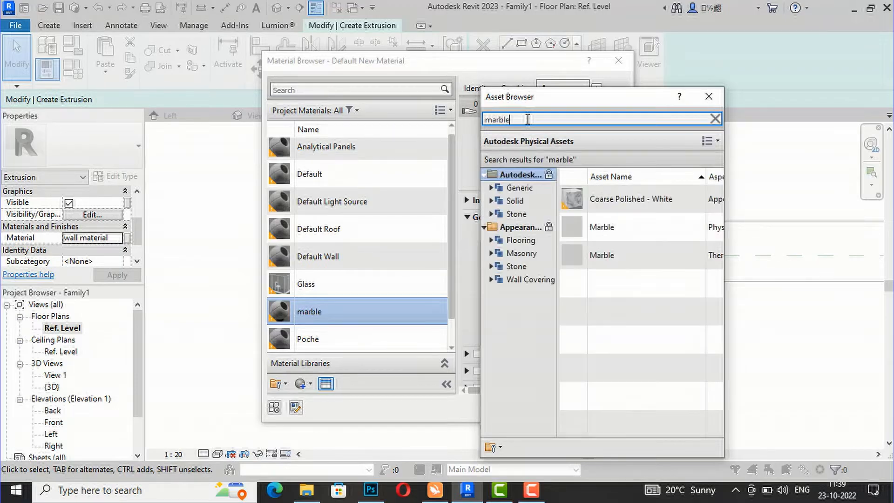
{"action": "left_click", "coordinate": [520, 267]}
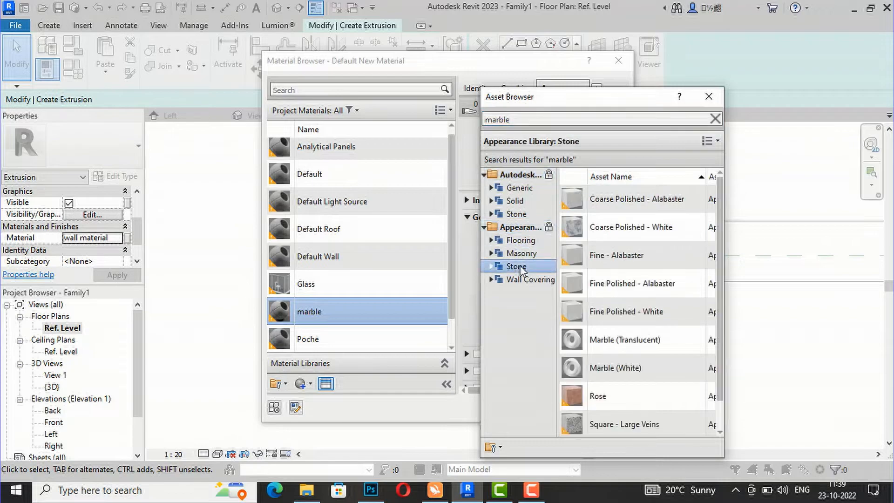
{"action": "scroll", "coordinate": [626, 364], "scroll_direction": "down", "scroll_amount": 1}
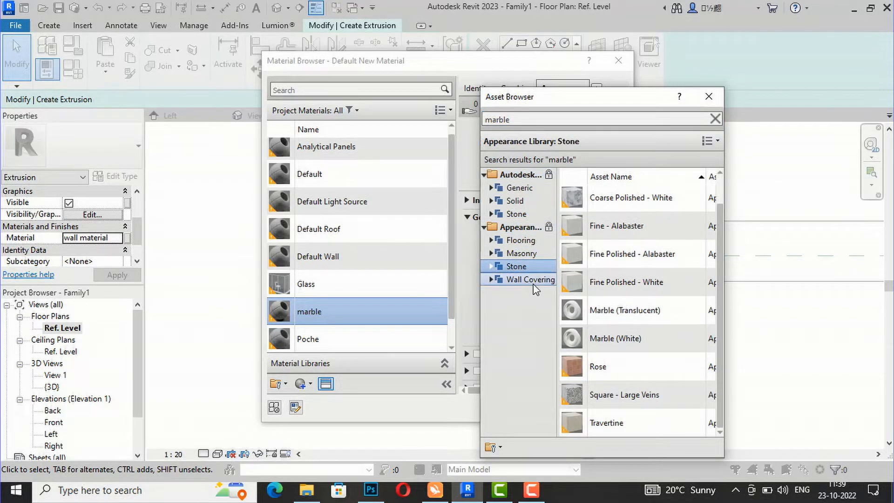
{"action": "left_click", "coordinate": [526, 254]}
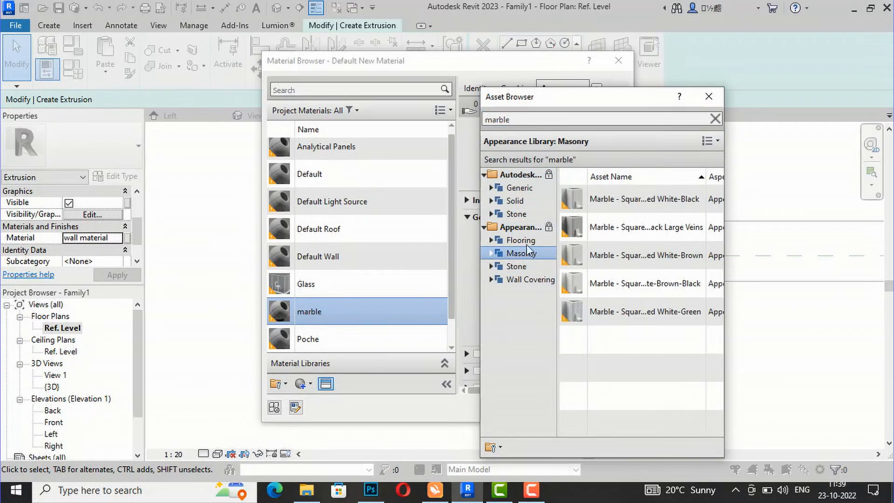
{"action": "left_click", "coordinate": [524, 214]}
{"action": "left_click", "coordinate": [523, 201]}
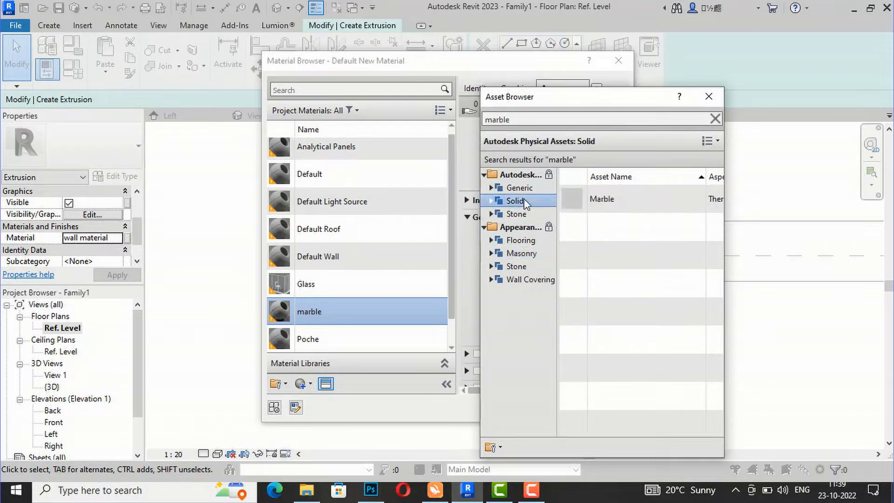
{"action": "left_click", "coordinate": [516, 243]}
{"action": "scroll", "coordinate": [635, 294], "scroll_direction": "down", "scroll_amount": 2}
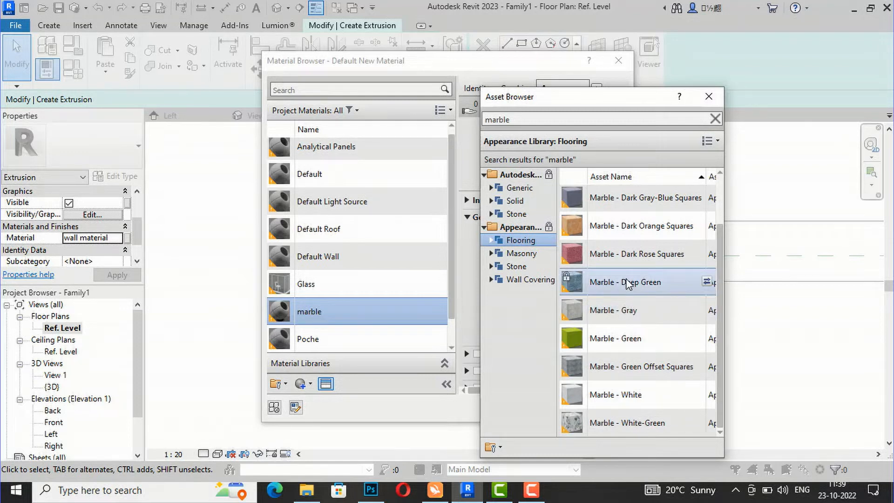
{"action": "left_click", "coordinate": [715, 118]}
{"action": "left_click", "coordinate": [709, 97]}
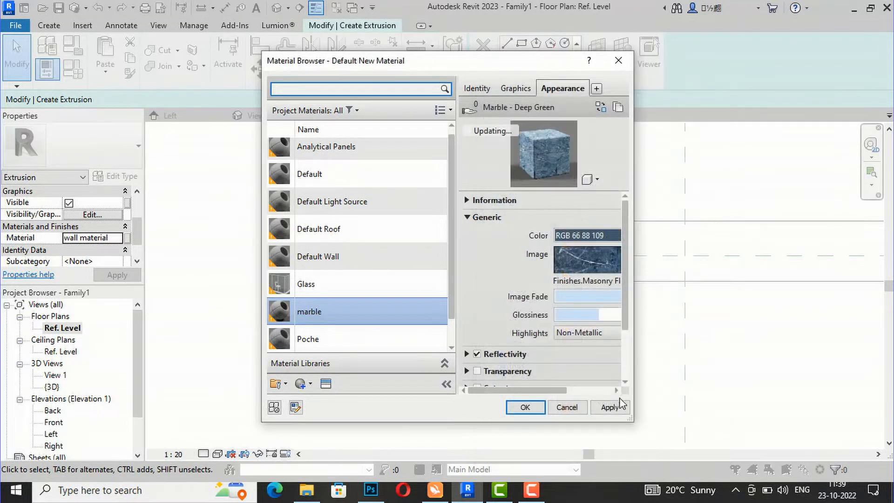
Assign the marble material to the square extrusion and finish its sketch.
{"action": "left_click", "coordinate": [609, 408]}
{"action": "left_click", "coordinate": [523, 409]}
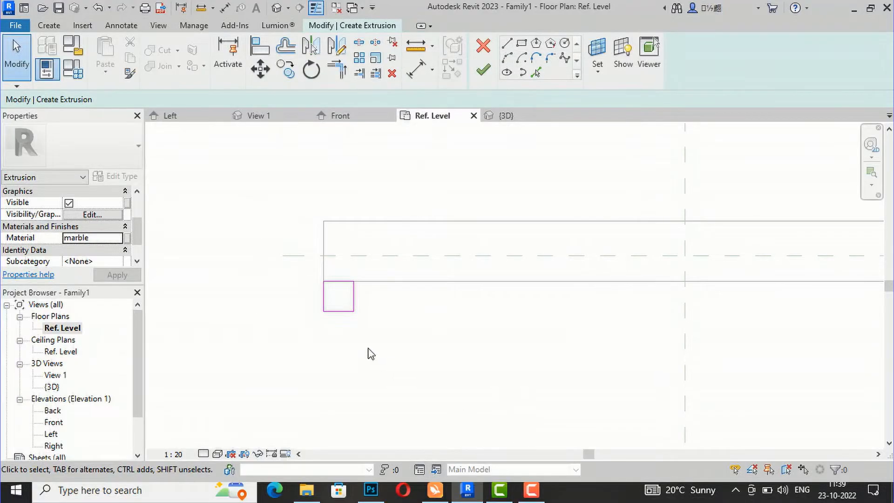
{"action": "left_click", "coordinate": [482, 73]}
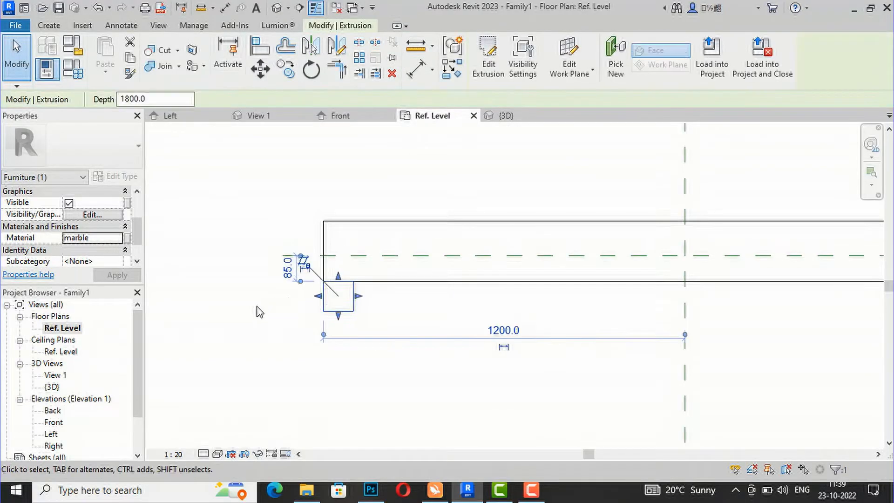
Copy the square marble extrusion to the opposite end of the wall, aligning its upper-right corner with the wall's lower-right corner.
{"action": "scroll", "coordinate": [258, 307], "scroll_direction": "down", "scroll_amount": 2}
{"action": "left_click", "coordinate": [287, 75]}
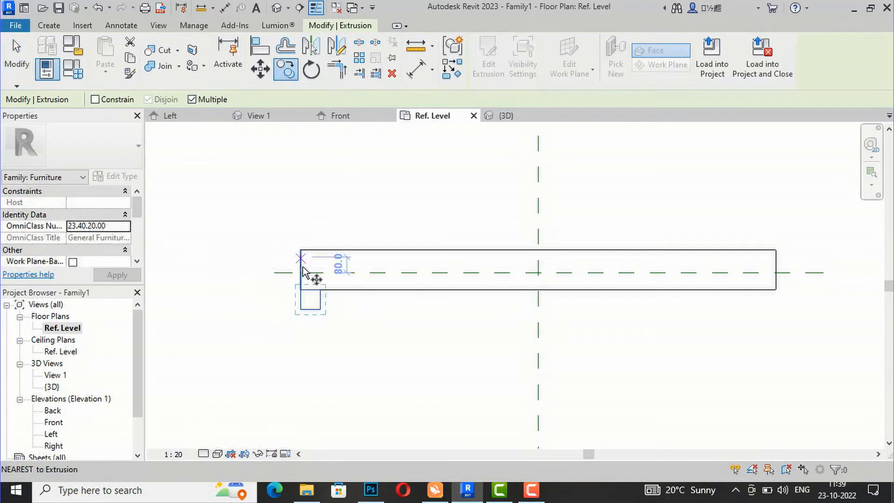
{"action": "left_click", "coordinate": [321, 290]}
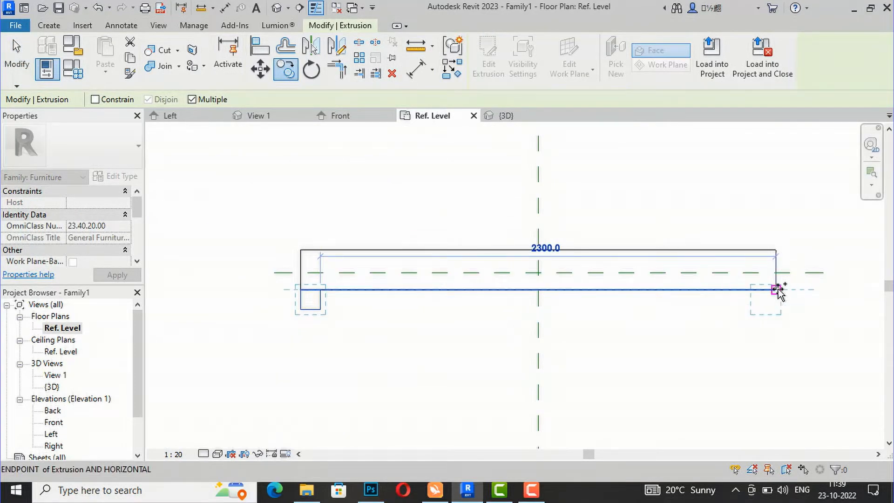
{"action": "left_click", "coordinate": [777, 289]}
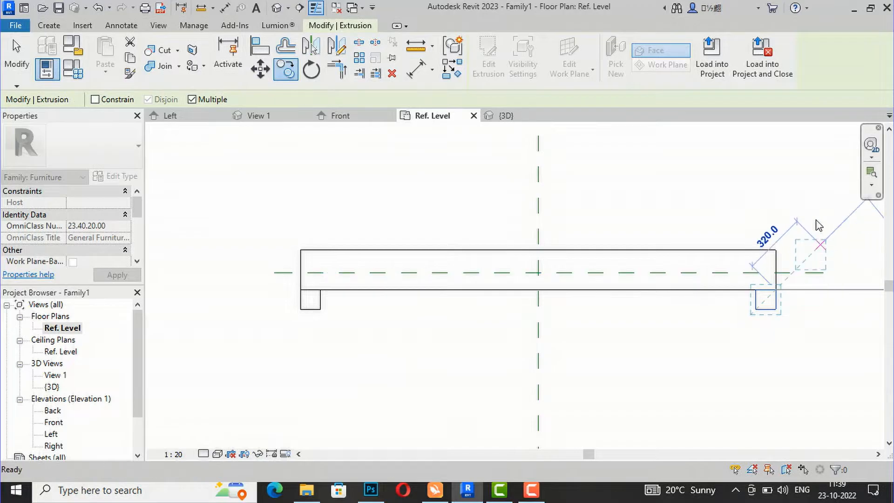
{"action": "key", "text": "Escape"}
{"action": "key", "text": "Escape"}
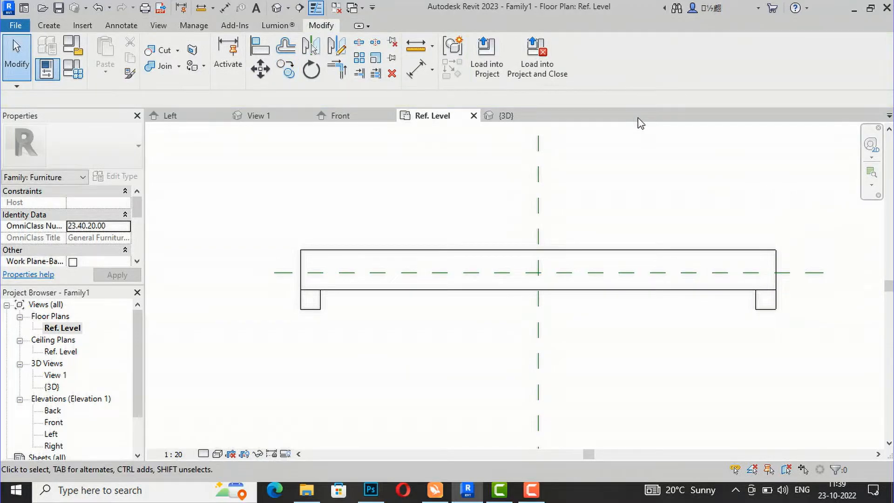
Inspect the wall and both marble pillars in the 3D view and return to the Ref. Level floor plan.
{"action": "left_click", "coordinate": [278, 8]}
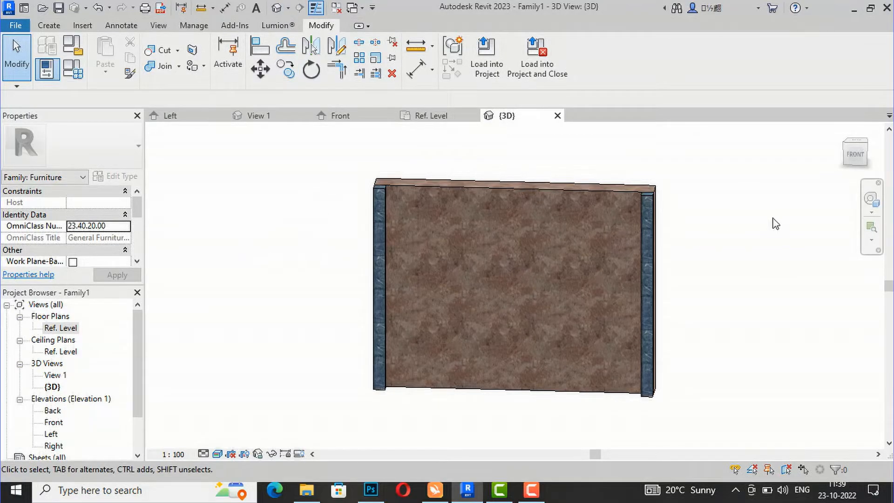
{"action": "mouse_move", "coordinate": [858, 168]}
{"action": "left_mouse_down"}
{"action": "mouse_move", "coordinate": [165, 179]}
{"action": "mouse_move", "coordinate": [802, 163]}
{"action": "left_mouse_up"}
{"action": "double_click", "coordinate": [61, 327]}
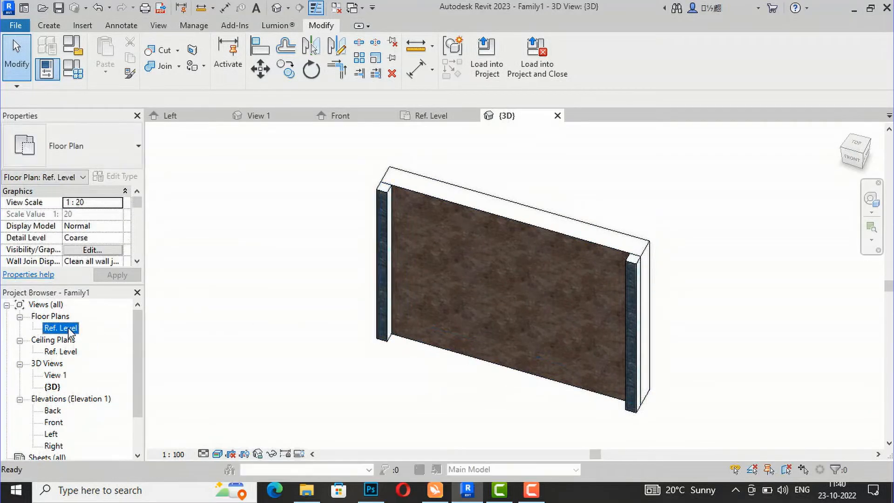
Start a new extrusion with a 2400 by 500 mm rectangle along the wall's lower edge, beginning at its lower-left corner.
{"action": "left_click", "coordinate": [49, 27]}
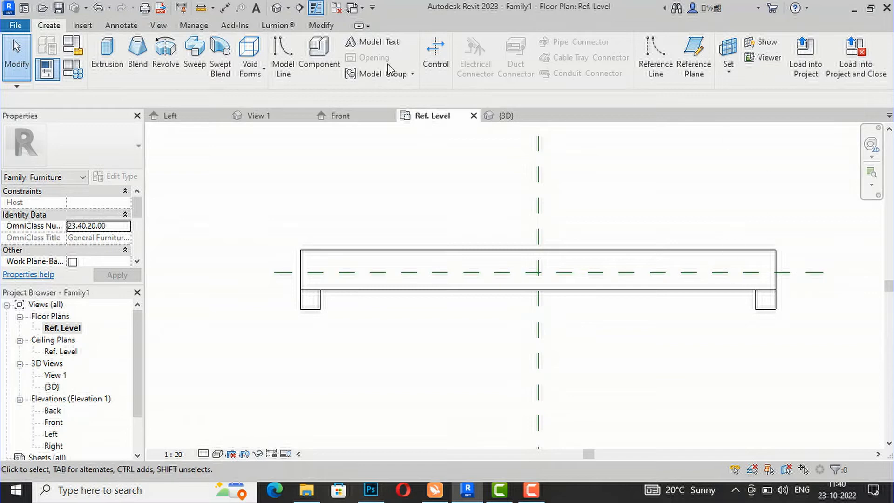
{"action": "left_click", "coordinate": [107, 52]}
{"action": "left_click", "coordinate": [521, 46]}
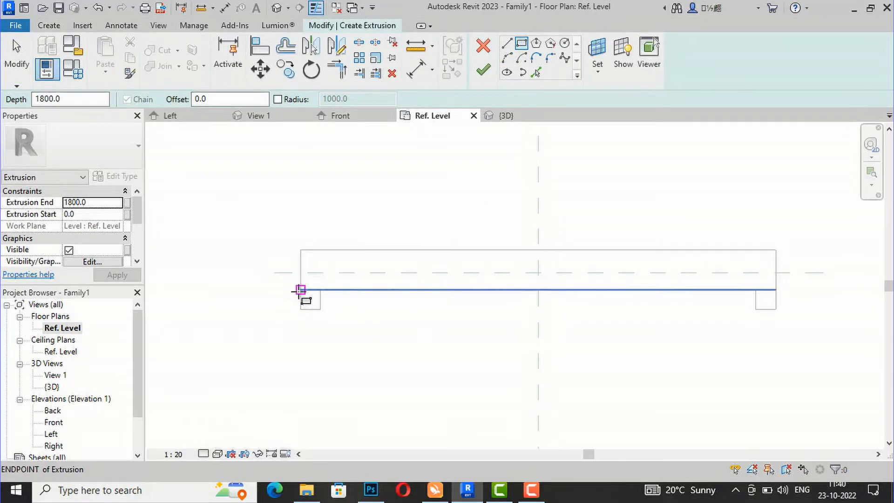
{"action": "left_click", "coordinate": [300, 290]}
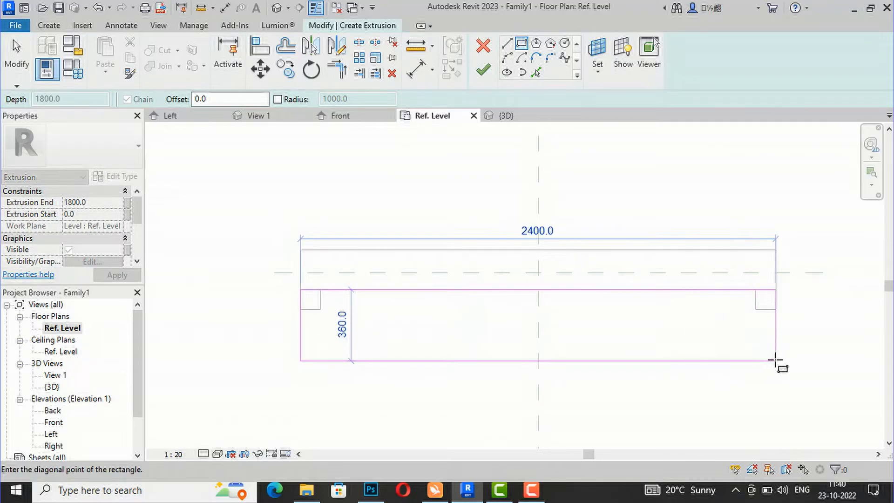
{"action": "left_click", "coordinate": [777, 388]}
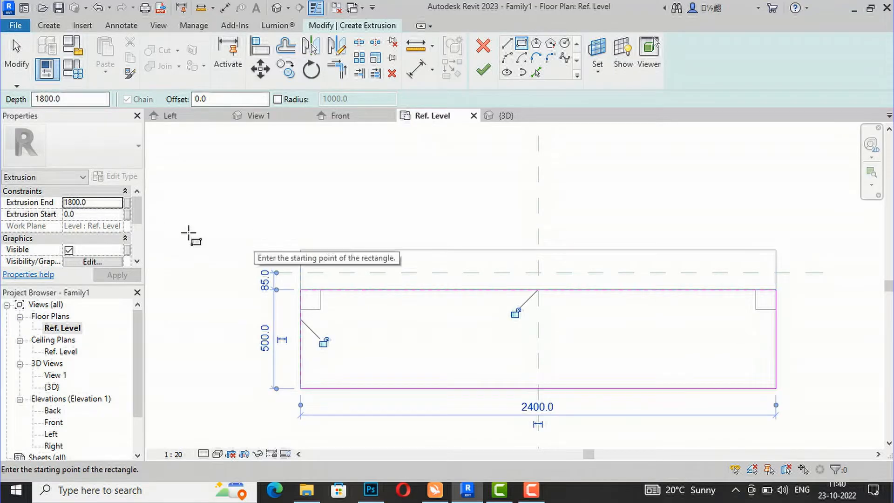
Set the new extrusion's end to 450 mm and check its material.
{"action": "left_click", "coordinate": [103, 206]}
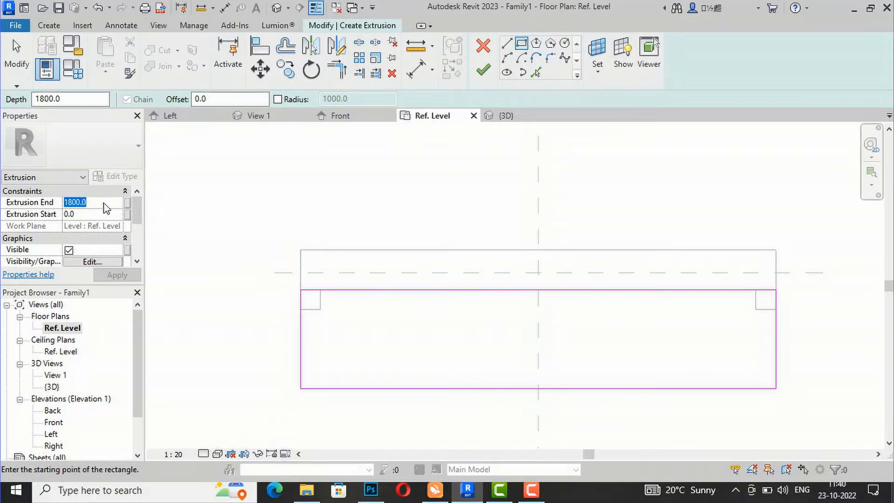
{"action": "type", "text": "45"}
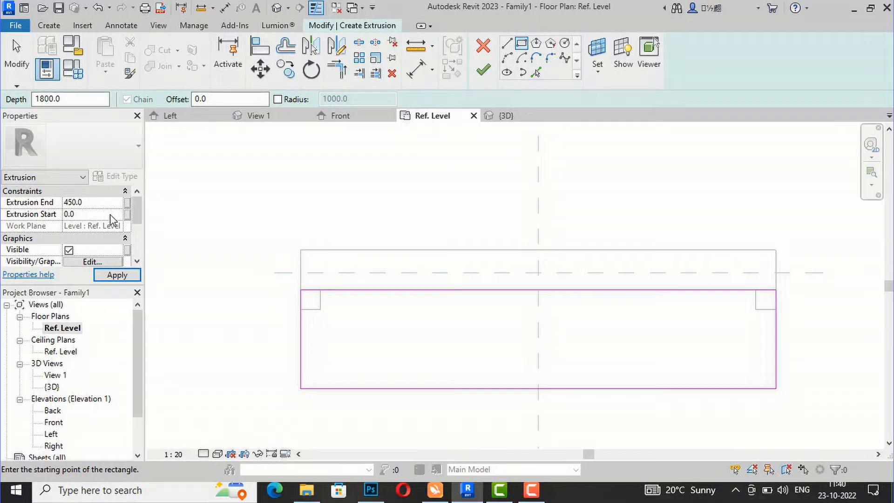
{"action": "scroll", "coordinate": [112, 237], "scroll_direction": "down", "scroll_amount": 3}
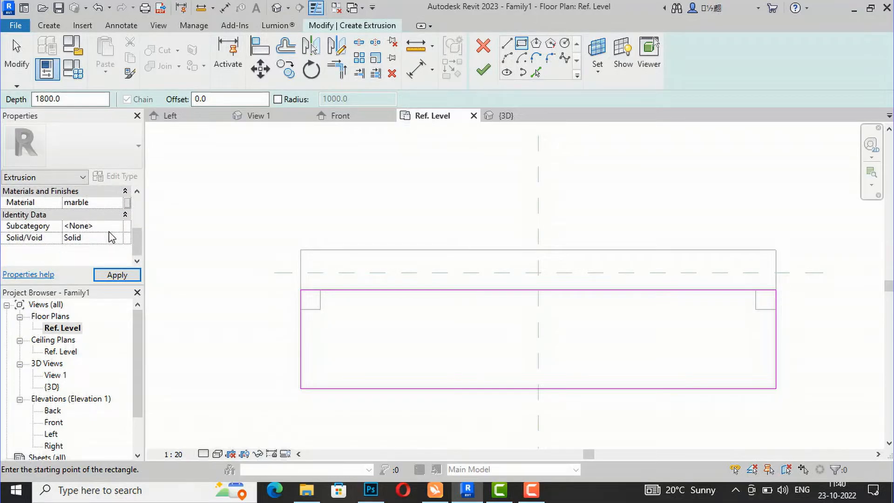
Offset copies of all four rectangle edges inward by 75 mm.
{"action": "left_click", "coordinate": [286, 51]}
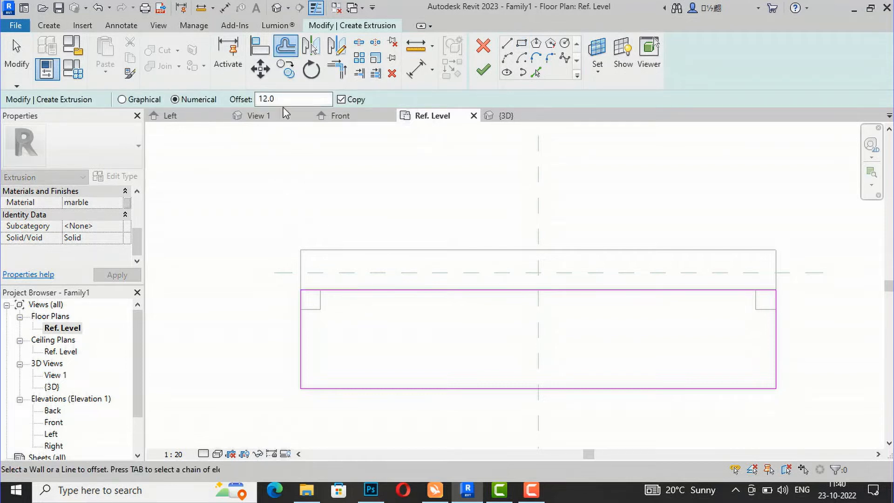
{"action": "left_click_drag", "start_coordinate": [289, 98], "coordinate": [218, 99]}
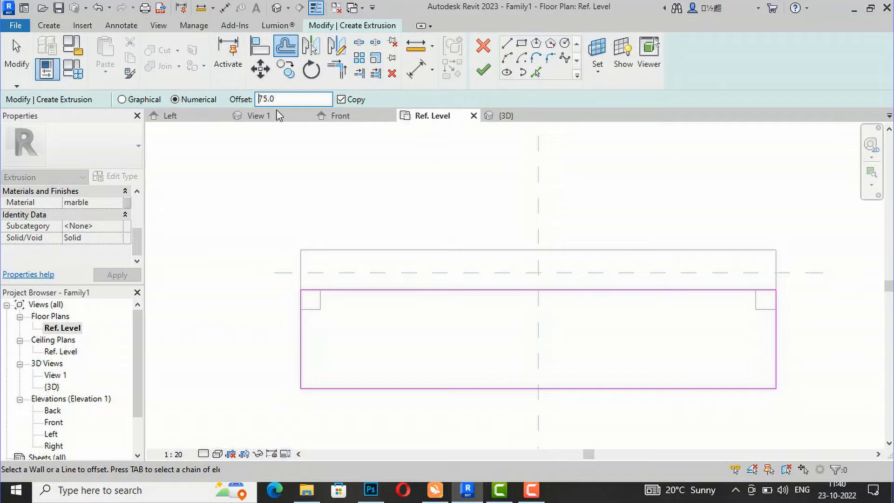
{"action": "left_click", "coordinate": [387, 297]}
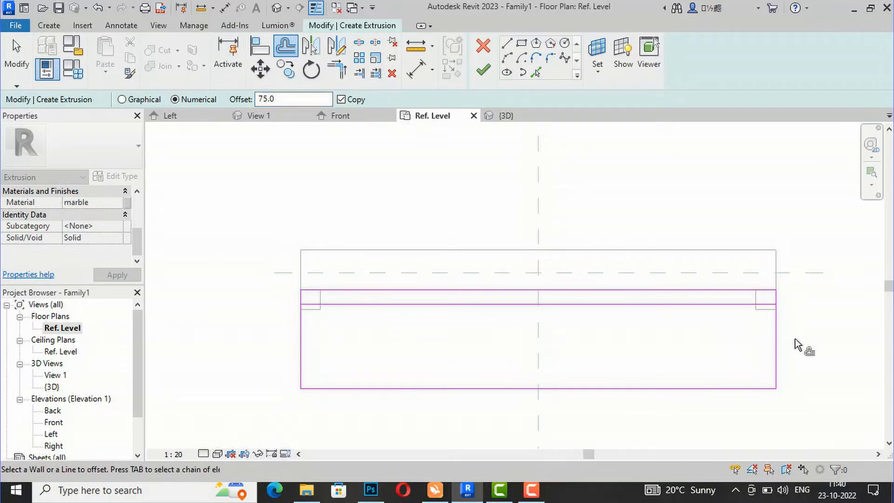
{"action": "left_click", "coordinate": [772, 342]}
{"action": "left_click", "coordinate": [681, 387]}
{"action": "left_click", "coordinate": [303, 343]}
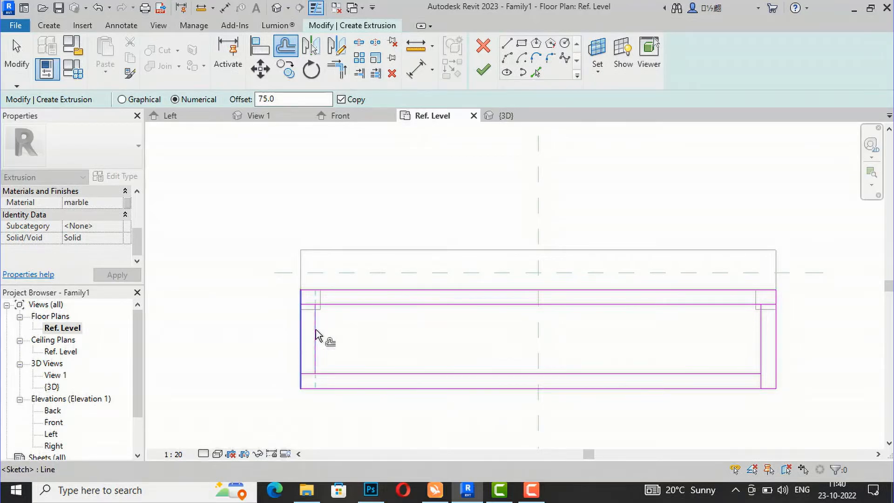
Trim the offset lines at their corners into a closed inner rectangle and finish the hollow extrusion.
{"action": "key", "text": "t"}
{"action": "key", "text": "r"}
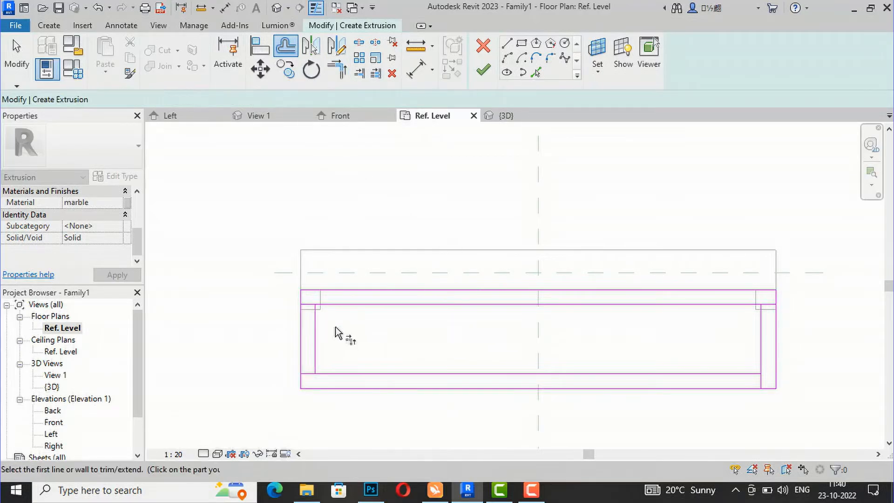
{"action": "left_click", "coordinate": [316, 326]}
{"action": "left_click", "coordinate": [324, 306]}
{"action": "left_click", "coordinate": [315, 359]}
{"action": "left_click", "coordinate": [347, 374]}
{"action": "left_click", "coordinate": [747, 373]}
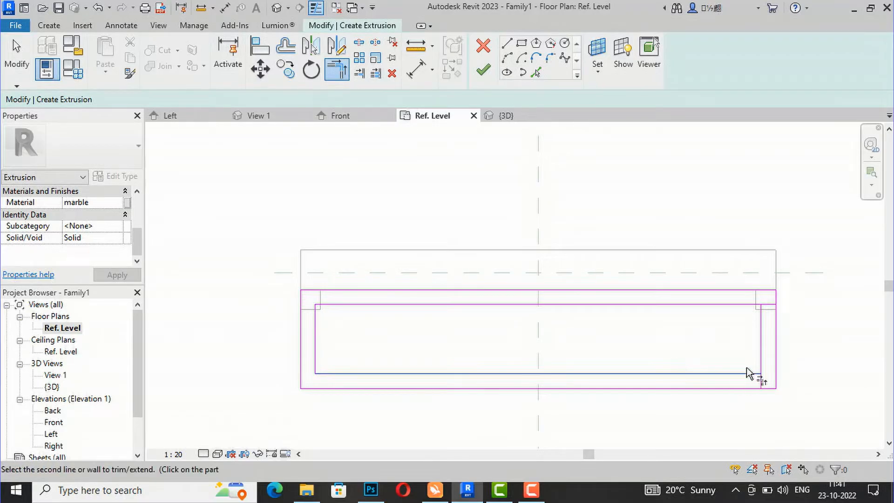
{"action": "left_click", "coordinate": [761, 364]}
{"action": "left_click", "coordinate": [743, 305]}
{"action": "left_click", "coordinate": [761, 326]}
{"action": "left_click", "coordinate": [484, 69]}
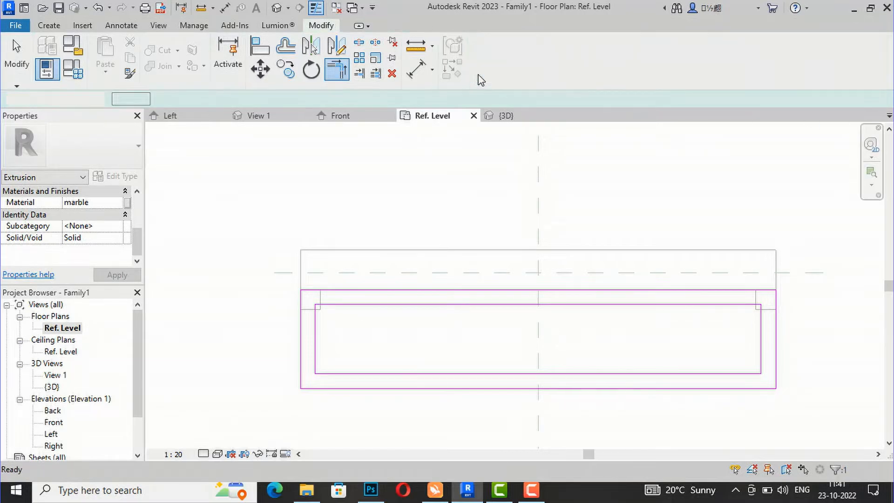
Examine the hollow marble base from the front in the 3D view and return to the Ref. Level floor plan.
{"action": "left_click", "coordinate": [273, 9]}
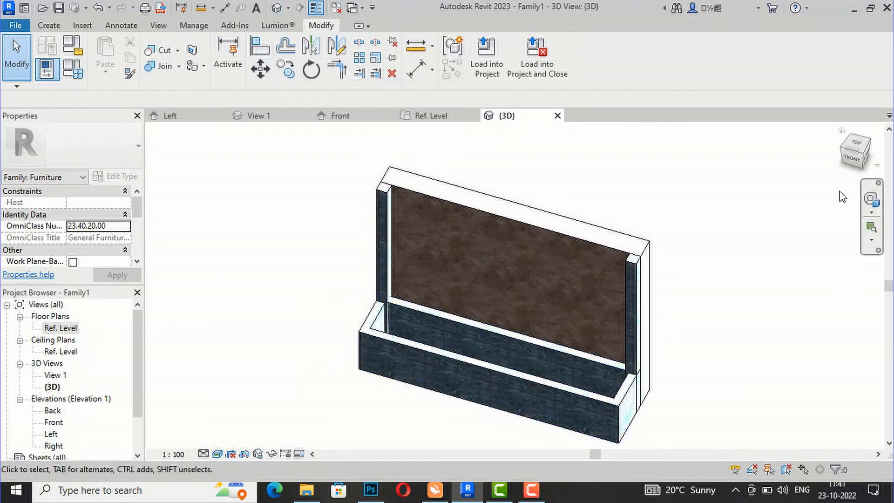
{"action": "mouse_move", "coordinate": [843, 198]}
{"action": "middle_mouse_down", "text": "shift"}
{"action": "mouse_move", "coordinate": [814, 175]}
{"action": "mouse_move", "coordinate": [840, 172]}
{"action": "mouse_move", "coordinate": [279, 167]}
{"action": "mouse_move", "coordinate": [303, 167]}
{"action": "mouse_move", "coordinate": [302, 158]}
{"action": "mouse_move", "coordinate": [875, 156]}
{"action": "mouse_move", "coordinate": [242, 177]}
{"action": "mouse_move", "coordinate": [249, 191]}
{"action": "mouse_move", "coordinate": [227, 171]}
{"action": "mouse_move", "coordinate": [180, 169]}
{"action": "middle_mouse_up", "text": "shift"}
{"action": "left_click", "coordinate": [73, 328]}
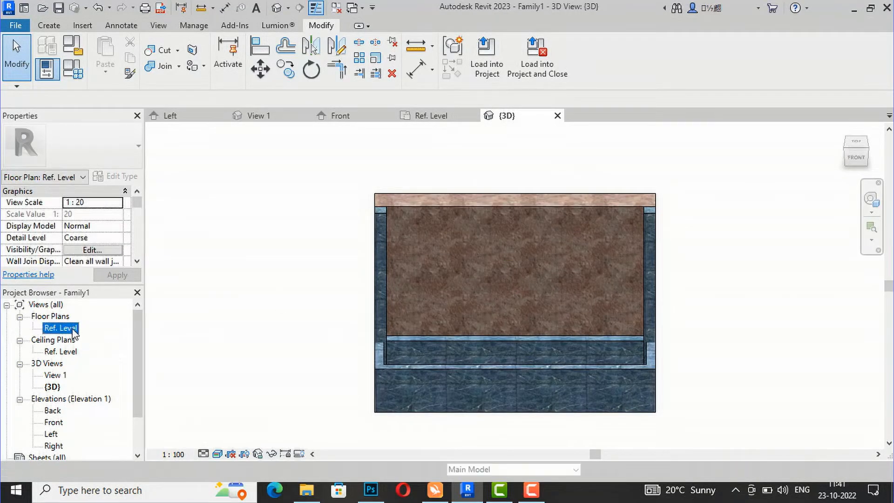
{"action": "double_click", "coordinate": [74, 329]}
Start a new extrusion in the floor plan and sketch a rectangle along the inner edges of the hollow marble base.
{"action": "left_click", "coordinate": [49, 25]}
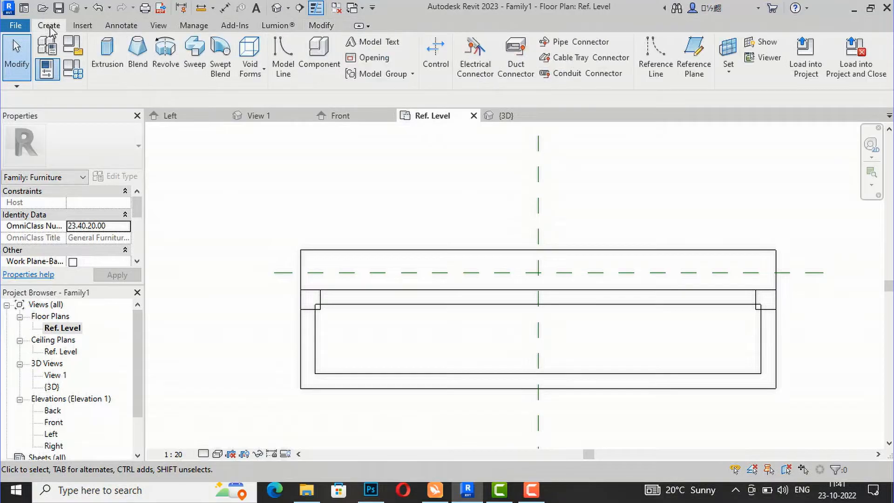
{"action": "left_click", "coordinate": [120, 55]}
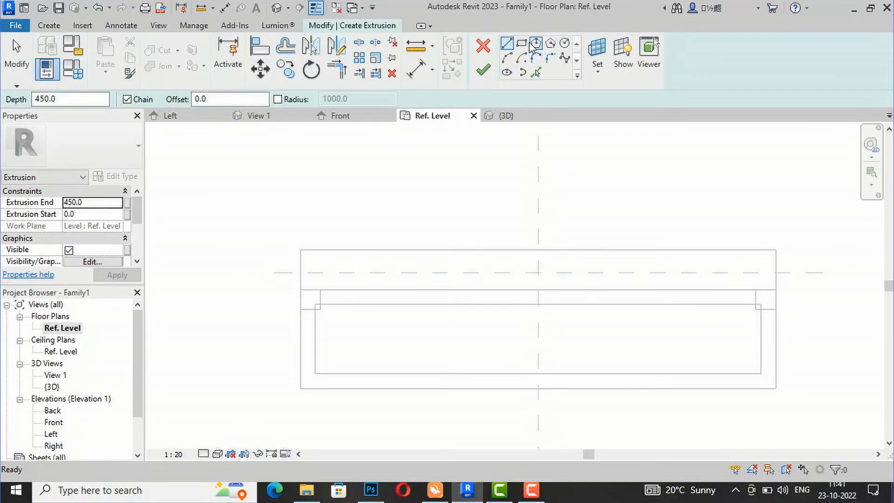
{"action": "left_click", "coordinate": [522, 43]}
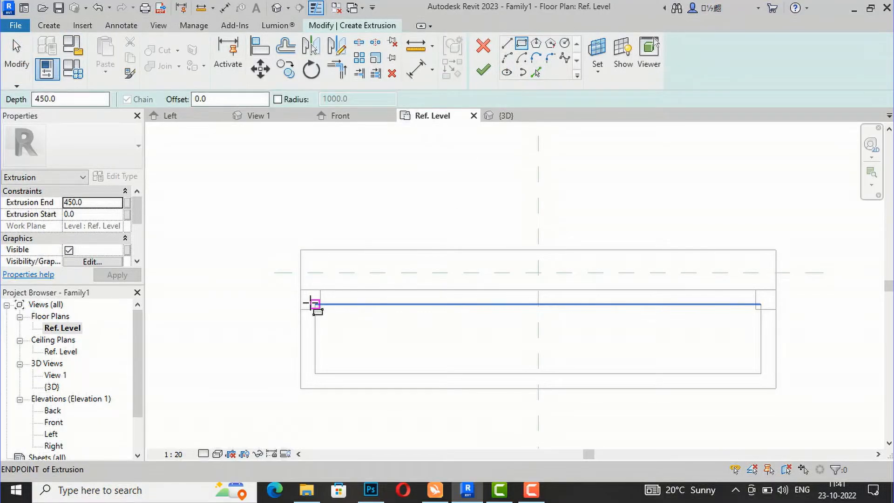
{"action": "left_click", "coordinate": [316, 305]}
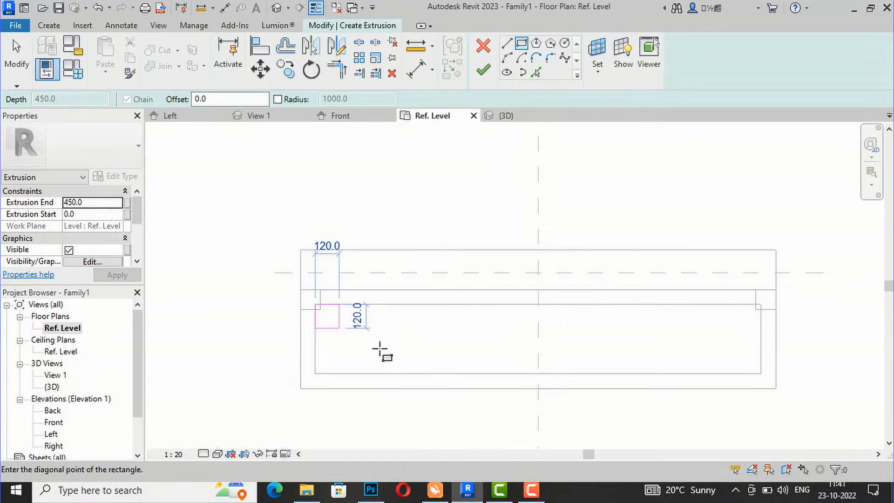
{"action": "left_click", "coordinate": [759, 372]}
Set the extrusion end to 75 mm and finish the marble floor slab inside the base.
{"action": "left_click", "coordinate": [99, 202]}
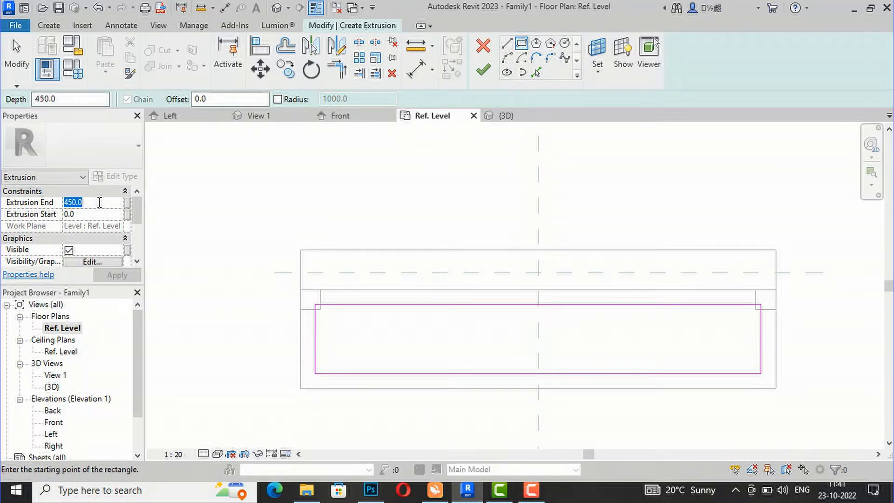
{"action": "type", "text": "75"}
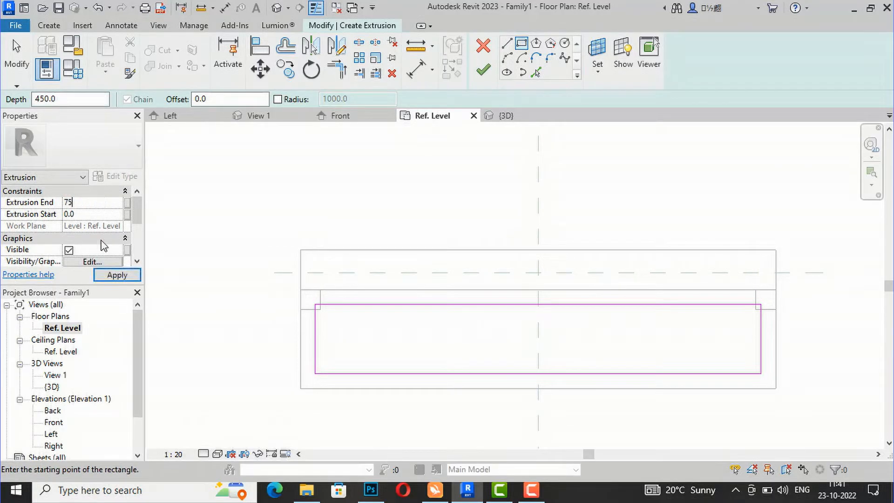
{"action": "left_click", "coordinate": [117, 274]}
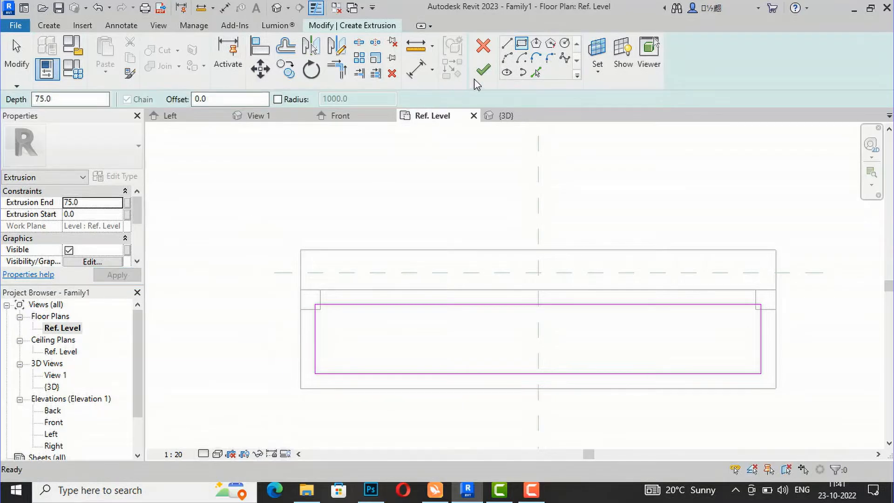
{"action": "left_click", "coordinate": [482, 70]}
Examine the slab inside the base from several angles in the 3D view and return to the Ref. Level floor plan.
{"action": "left_click", "coordinate": [505, 115]}
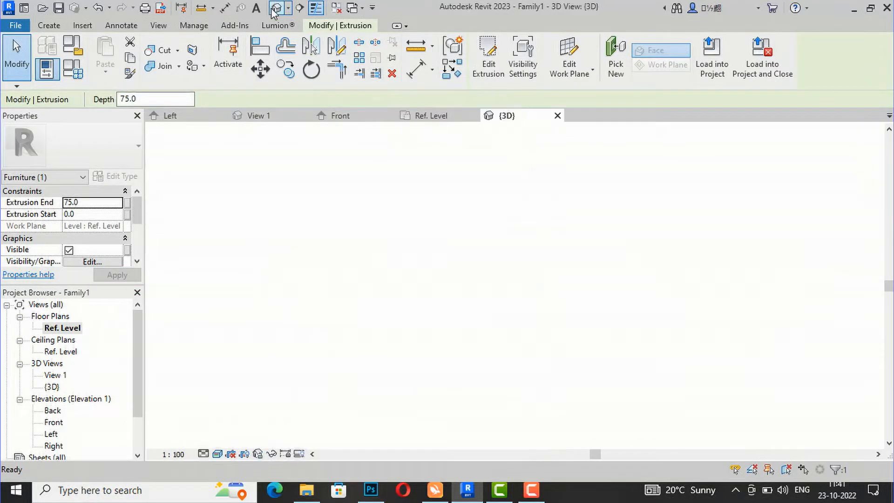
{"action": "left_click", "coordinate": [430, 158]}
{"action": "left_click_drag", "start_coordinate": [854, 155], "coordinate": [702, 170]}
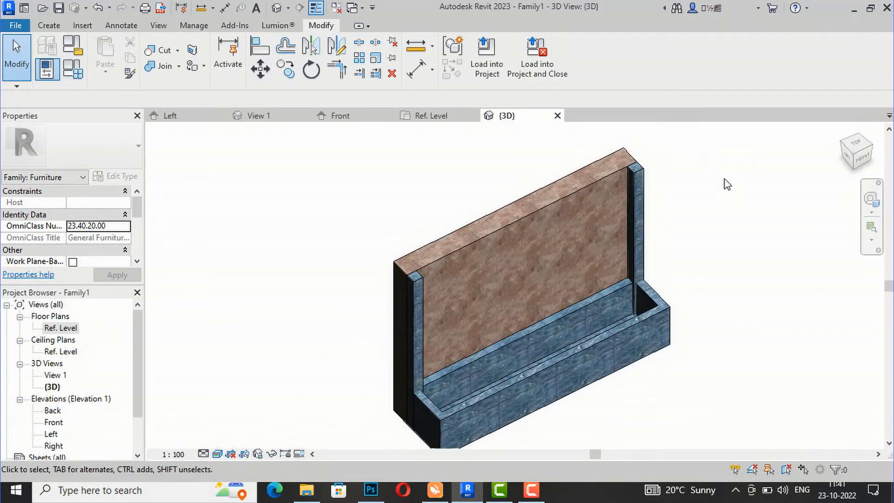
{"action": "mouse_move", "coordinate": [864, 165]}
{"action": "left_mouse_down"}
{"action": "mouse_move", "coordinate": [735, 177]}
{"action": "mouse_move", "coordinate": [692, 197]}
{"action": "left_mouse_up"}
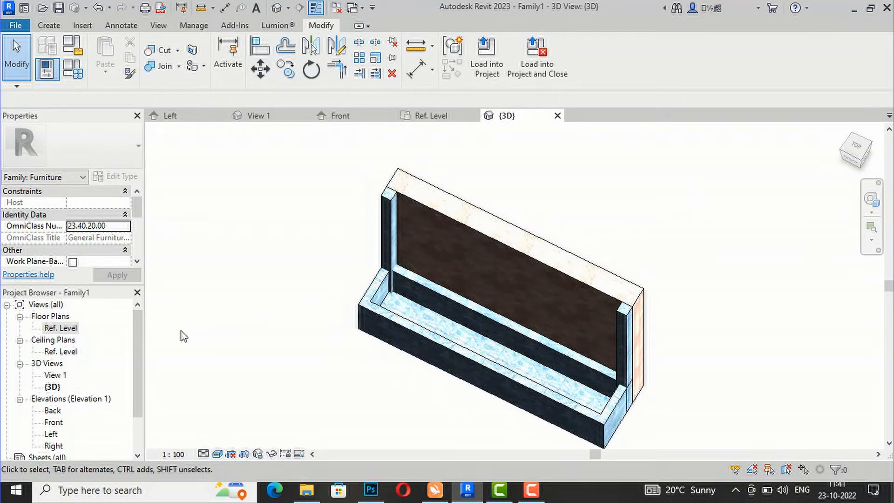
{"action": "left_click", "coordinate": [61, 328]}
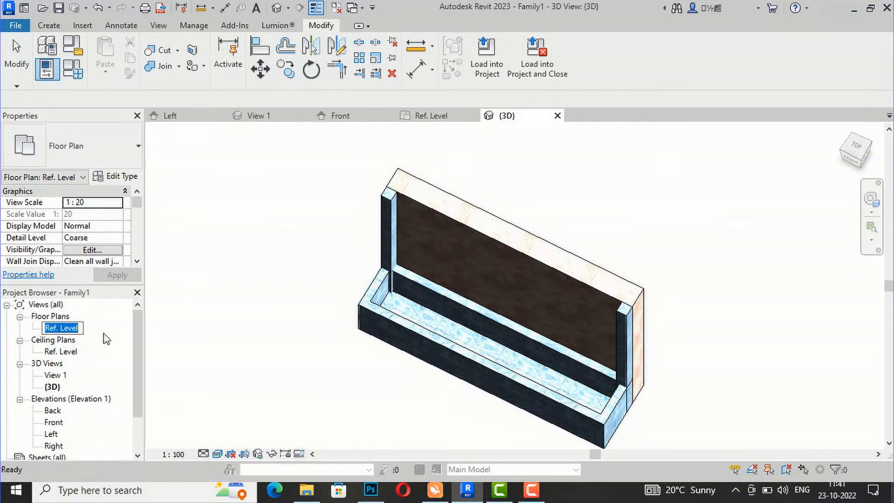
{"action": "double_click", "coordinate": [57, 328]}
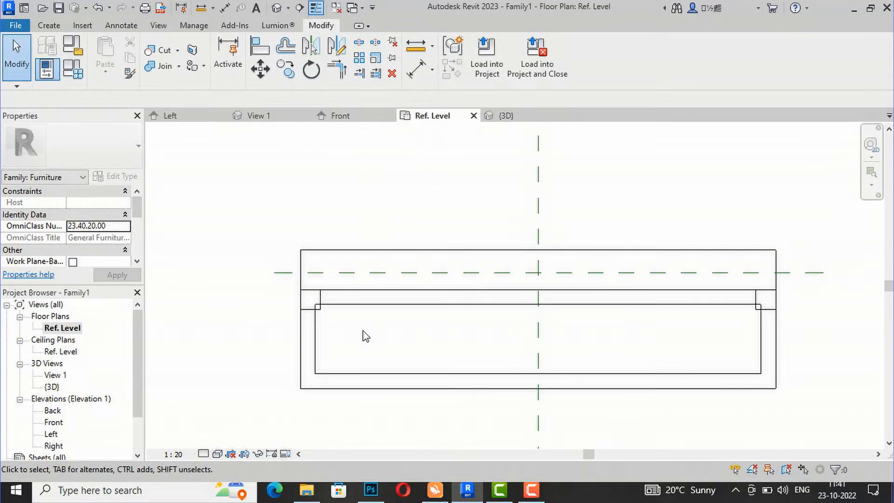
Start another extrusion and sketch a 2250 x 350 mm rectangle corner to corner over the base's inner opening.
{"action": "left_click", "coordinate": [49, 25]}
{"action": "left_click", "coordinate": [106, 54]}
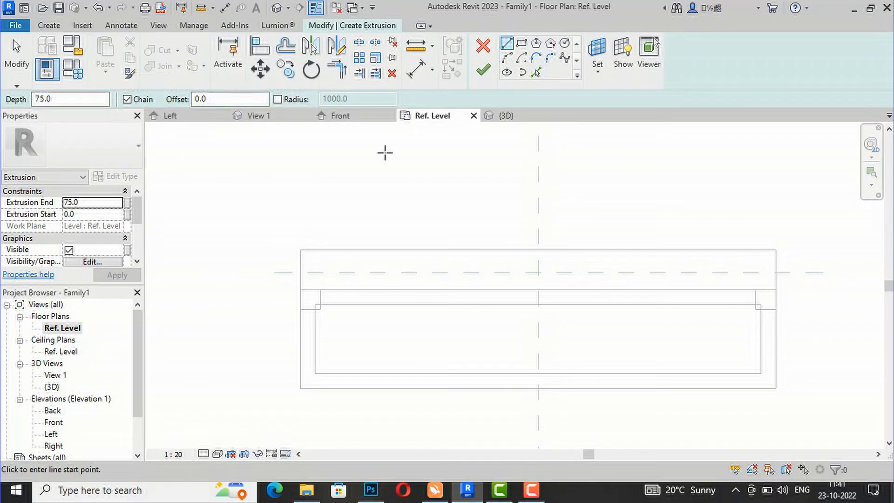
{"action": "left_click", "coordinate": [315, 304]}
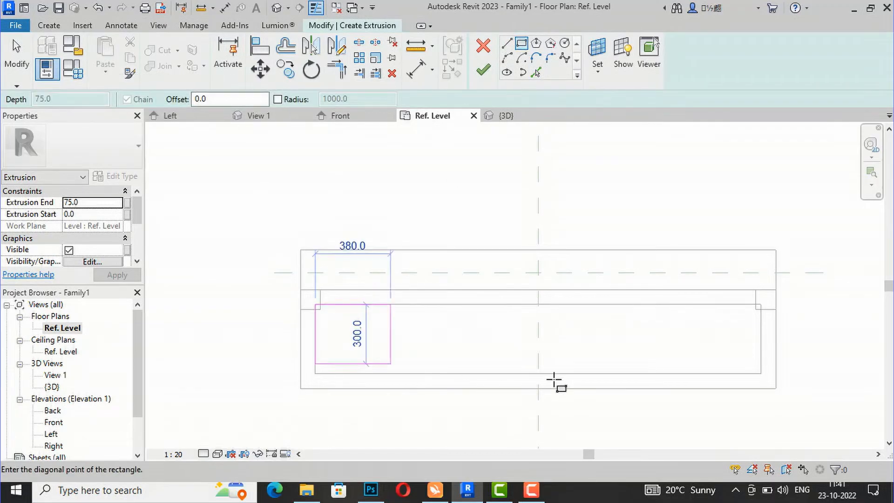
{"action": "left_click", "coordinate": [761, 374]}
Set the extrusion start to 400 mm and the extrusion end to 425 mm.
{"action": "left_click", "coordinate": [104, 206]}
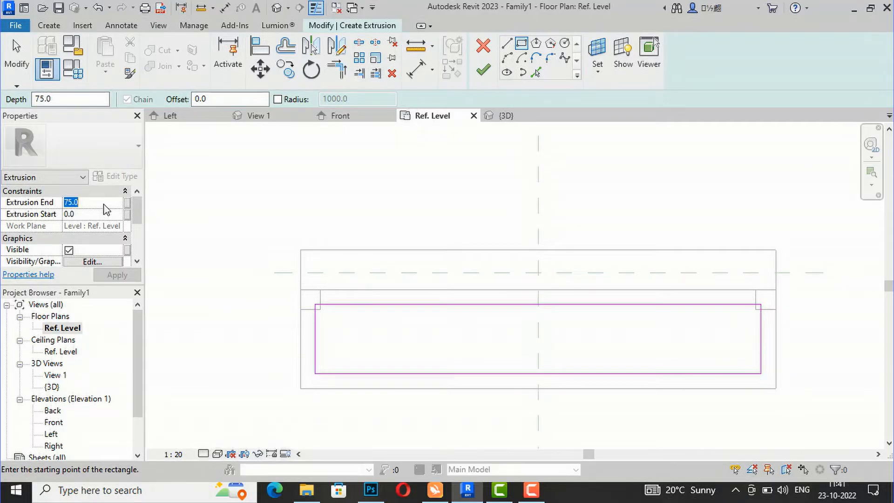
{"action": "type", "text": "2"}
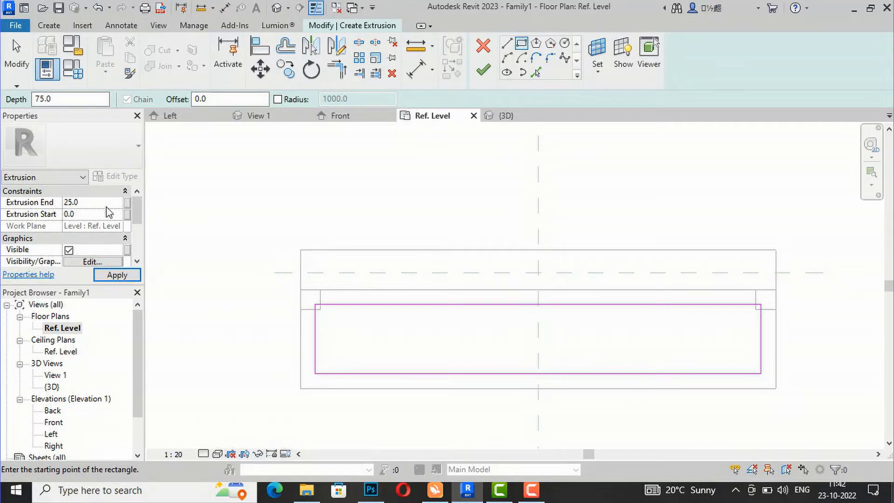
{"action": "left_click", "coordinate": [107, 215]}
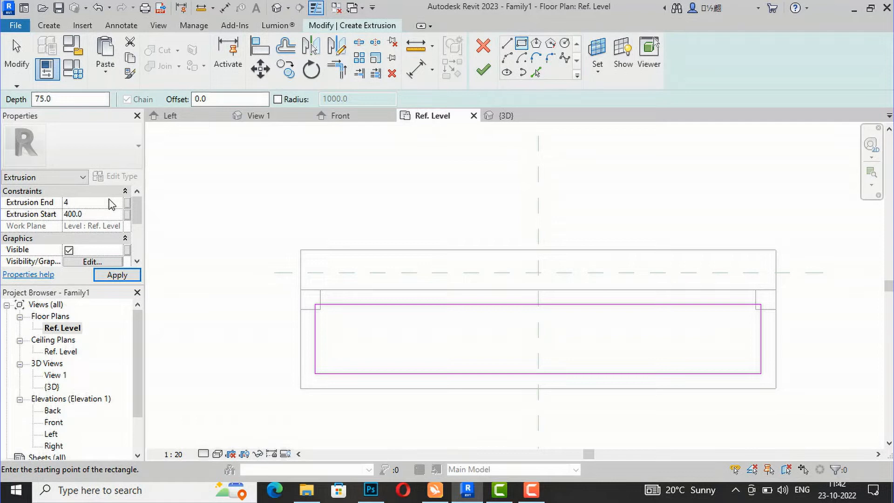
{"action": "left_click", "coordinate": [115, 274]}
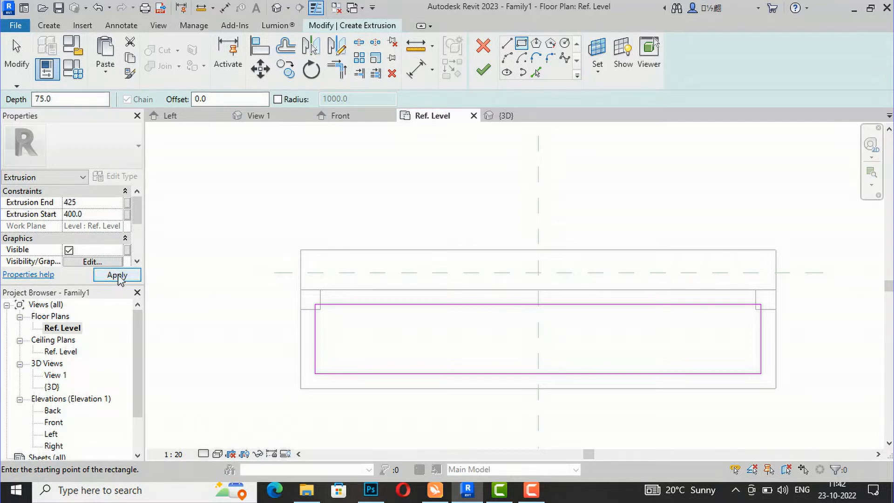
{"action": "left_click", "coordinate": [117, 275]}
Create a new material named "water" for the extrusion.
{"action": "scroll", "coordinate": [116, 243], "scroll_direction": "down", "scroll_amount": 3}
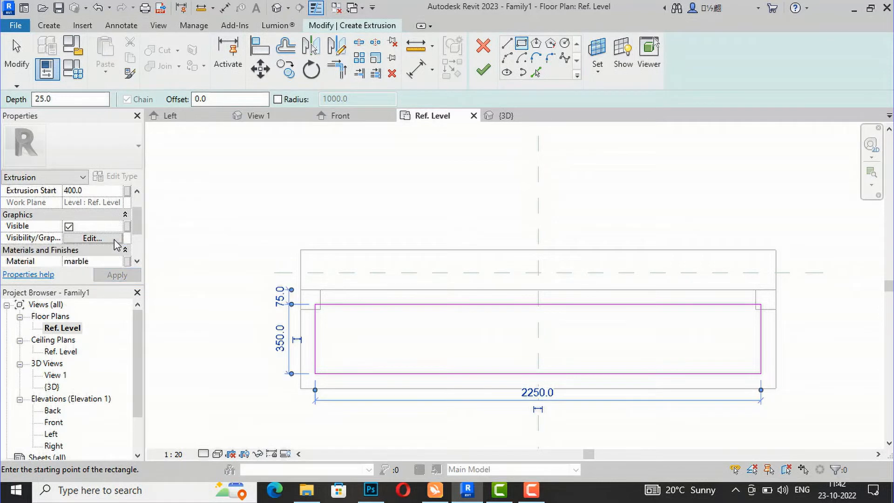
{"action": "left_click", "coordinate": [115, 238]}
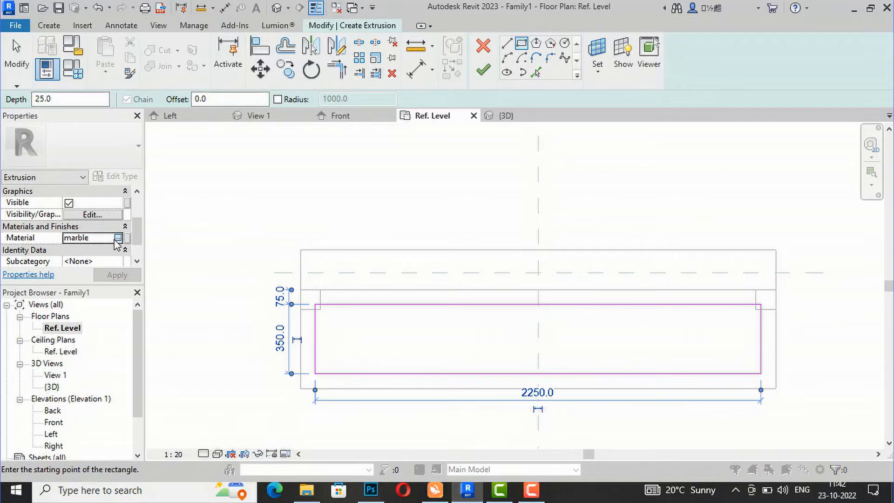
{"action": "left_click", "coordinate": [119, 238]}
{"action": "left_click", "coordinate": [309, 384]}
{"action": "left_click", "coordinate": [321, 397]}
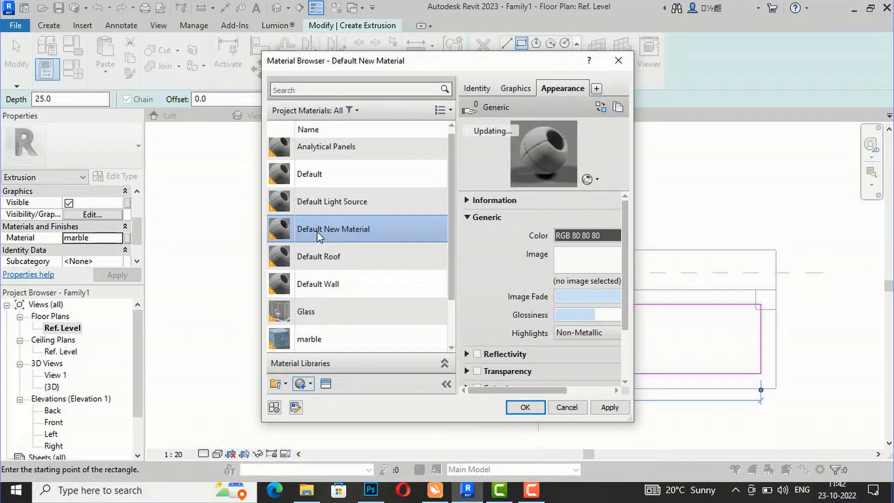
{"action": "right_click", "coordinate": [320, 233]}
{"action": "left_click", "coordinate": [340, 279]}
{"action": "type", "text": "water"}
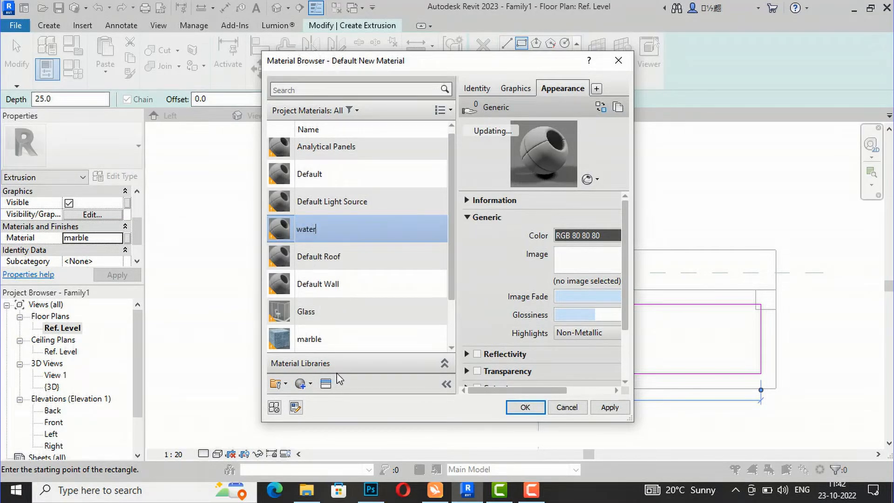
Search the asset library for "water" and replace the new material's appearance with the Tropical Blue asset.
{"action": "left_click", "coordinate": [326, 384]}
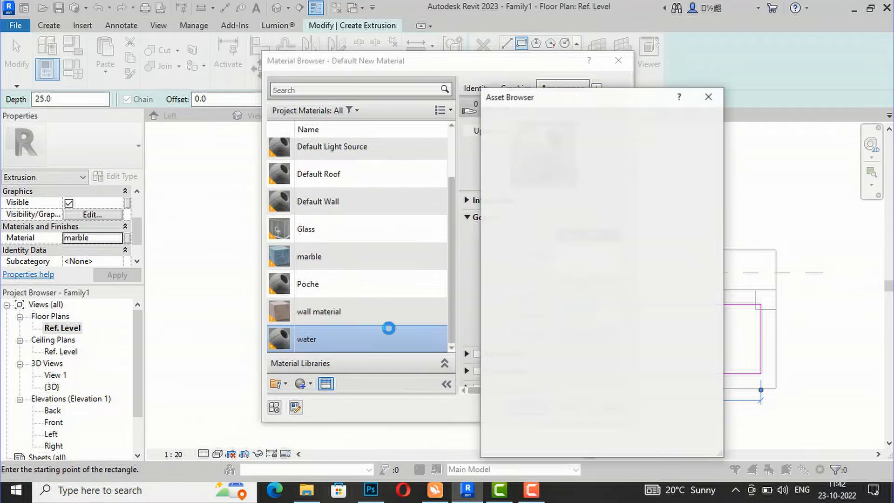
{"action": "left_click", "coordinate": [549, 118]}
{"action": "type", "text": "water"}
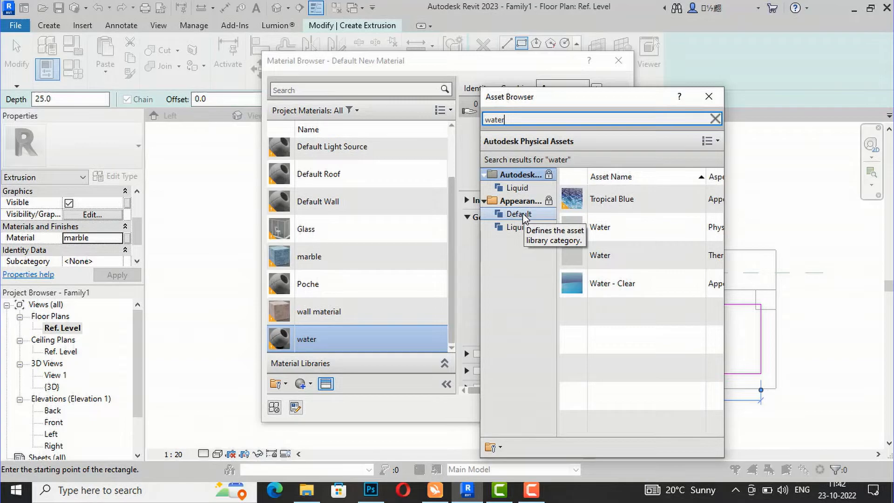
{"action": "left_click", "coordinate": [601, 200]}
{"action": "left_click", "coordinate": [714, 199]}
{"action": "left_click", "coordinate": [709, 97]}
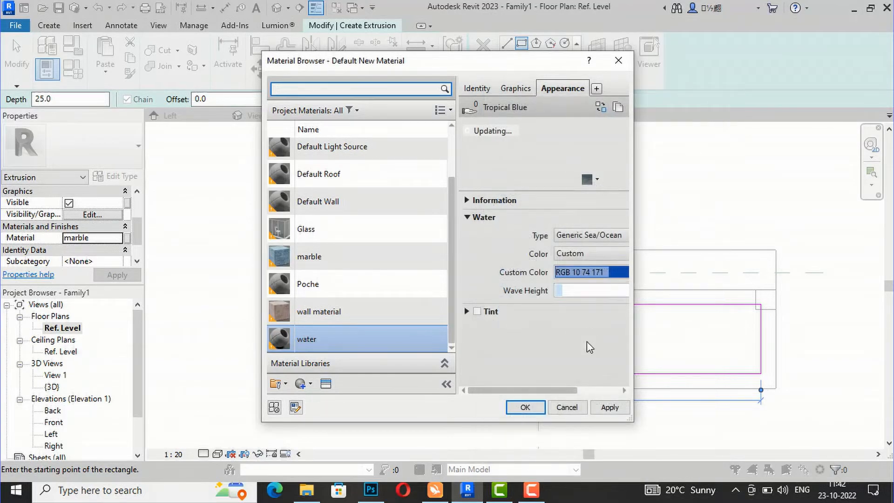
Set the water type to Generic Pond/Lake, assign the material to the extrusion and finish it.
{"action": "left_click", "coordinate": [581, 240]}
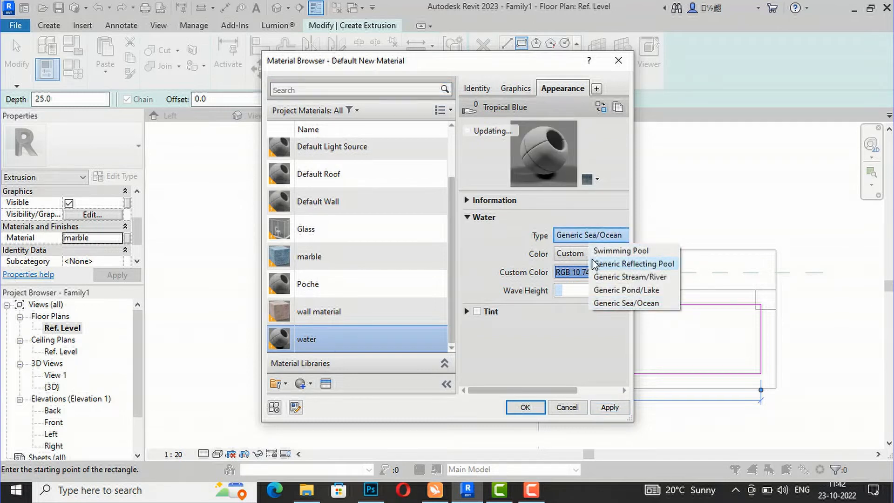
{"action": "left_click", "coordinate": [603, 289]}
{"action": "left_click", "coordinate": [608, 407]}
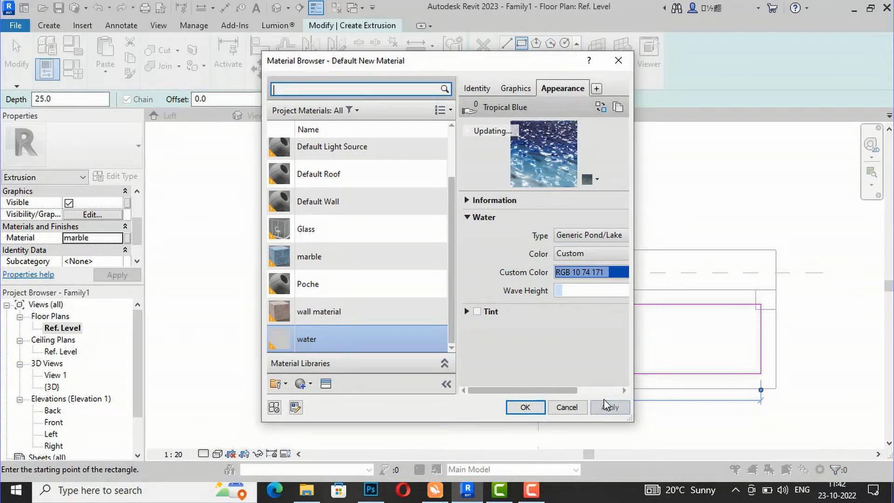
{"action": "left_click", "coordinate": [519, 411]}
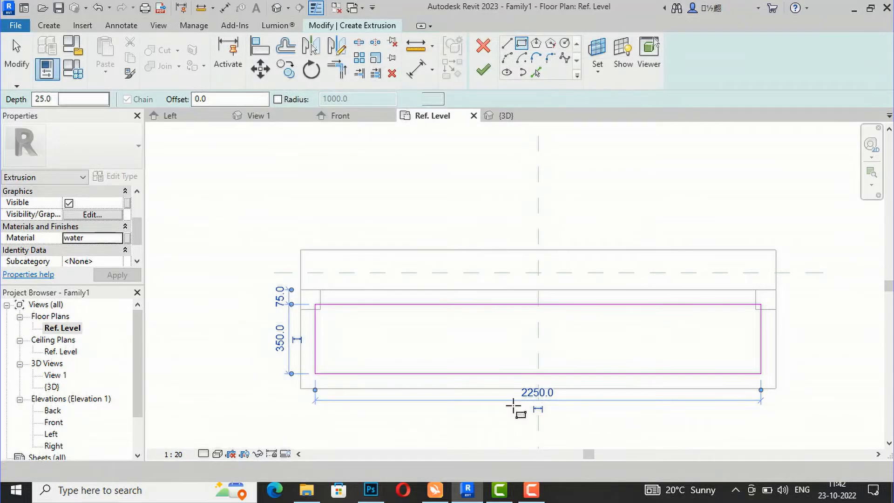
{"action": "left_click", "coordinate": [483, 73]}
{"action": "left_click", "coordinate": [313, 197]}
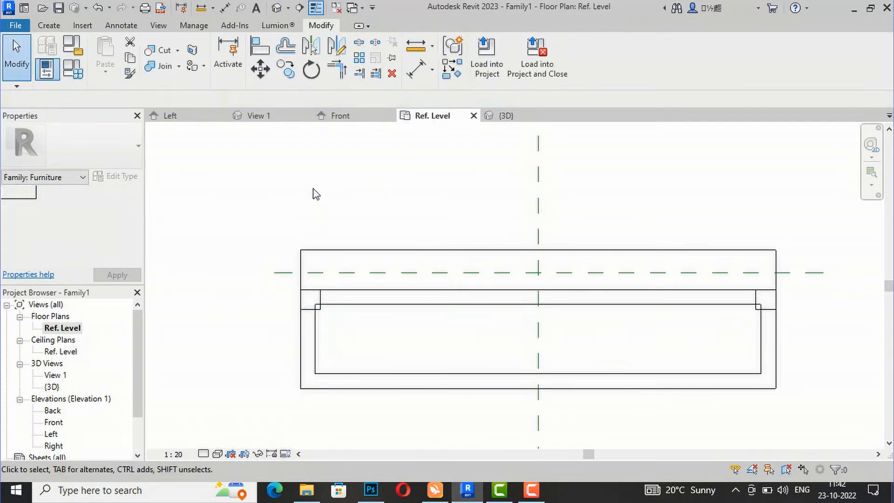
Examine the water surface inside the base in the 3D view and return to the Ref. Level floor plan.
{"action": "left_click", "coordinate": [280, 10]}
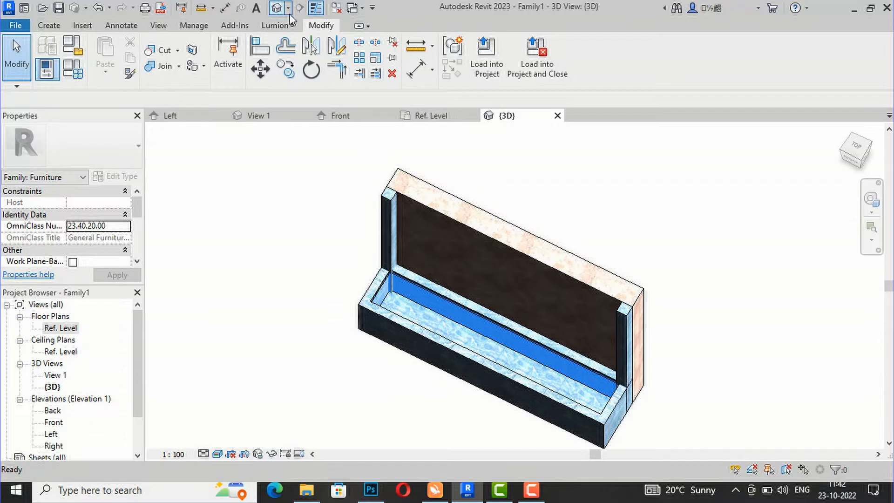
{"action": "left_click_drag", "start_coordinate": [857, 158], "coordinate": [819, 147]}
{"action": "double_click", "coordinate": [51, 328]}
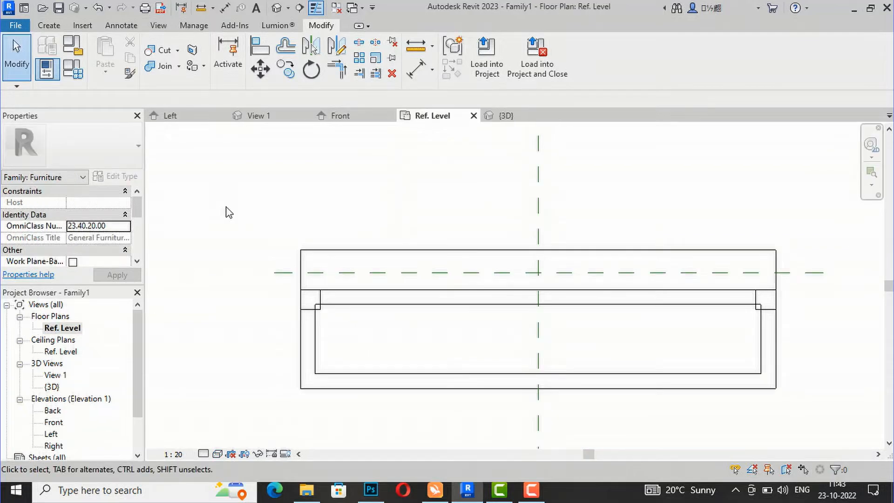
{"action": "scroll", "coordinate": [275, 157], "scroll_direction": "down", "scroll_amount": 2}
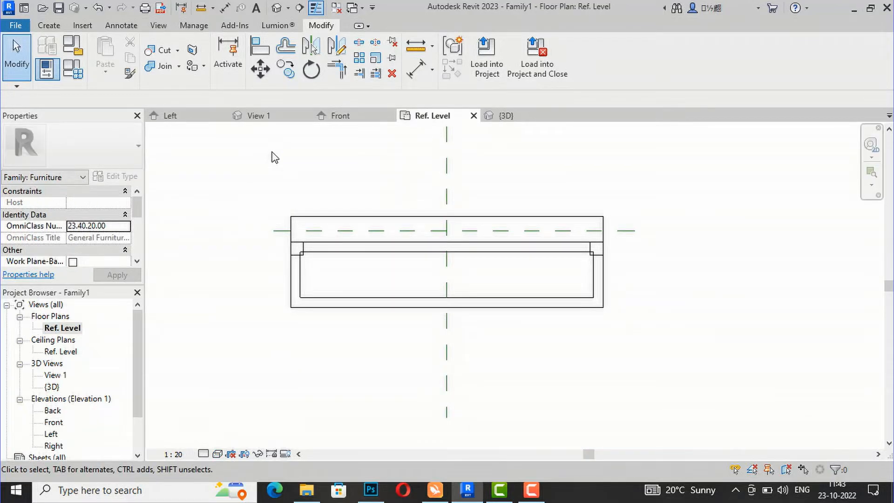
Start a new extrusion in the Front elevation and pick the front face of the existing geometry as its work plane.
{"action": "double_click", "coordinate": [54, 422]}
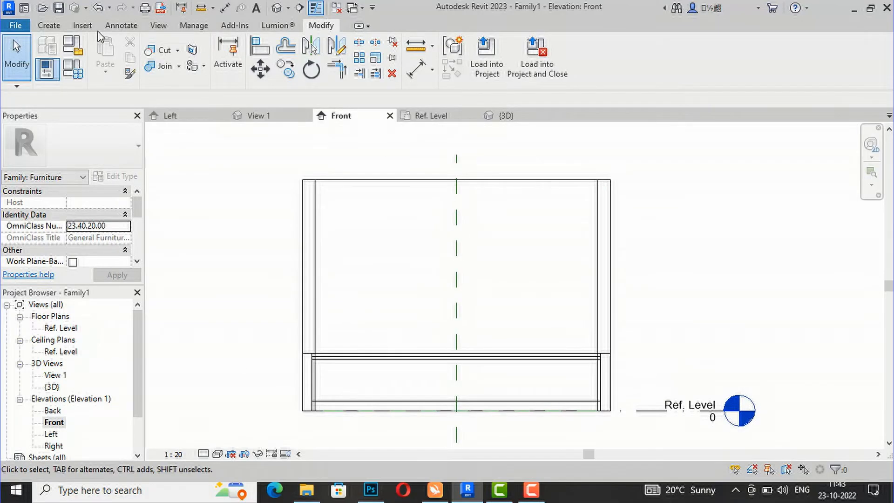
{"action": "left_click", "coordinate": [49, 25]}
{"action": "left_click", "coordinate": [106, 57]}
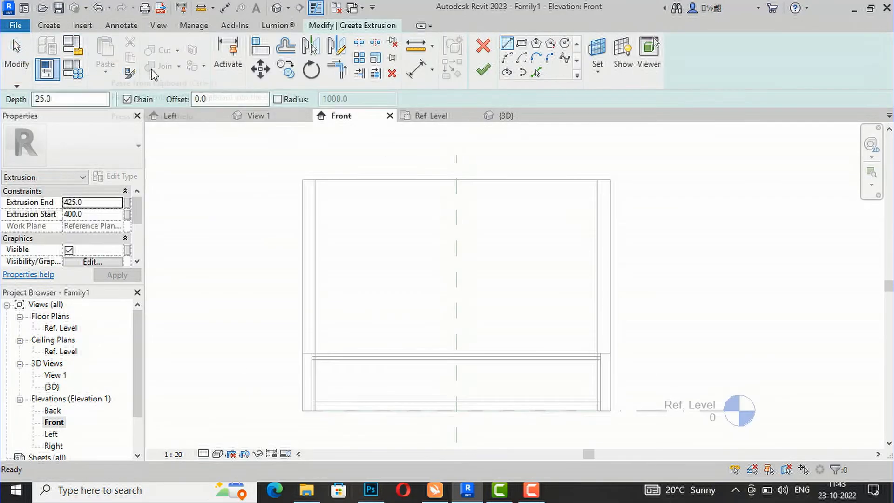
{"action": "left_click", "coordinate": [597, 75]}
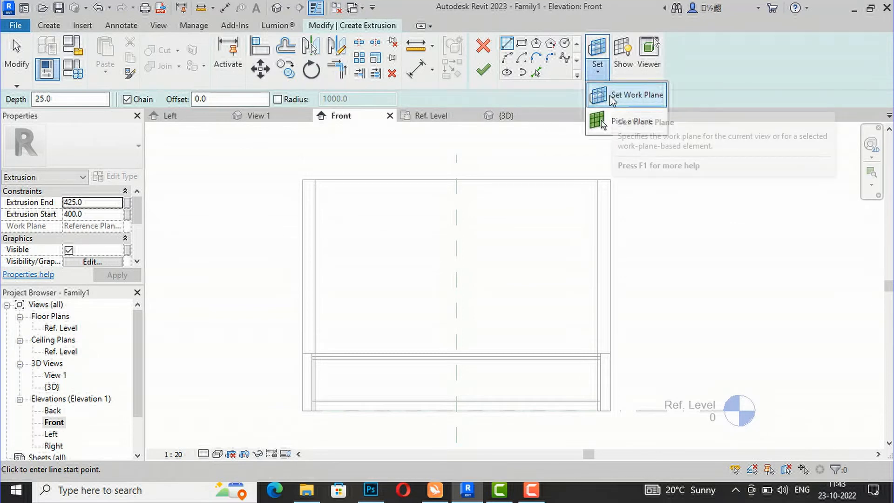
{"action": "left_click", "coordinate": [605, 122]}
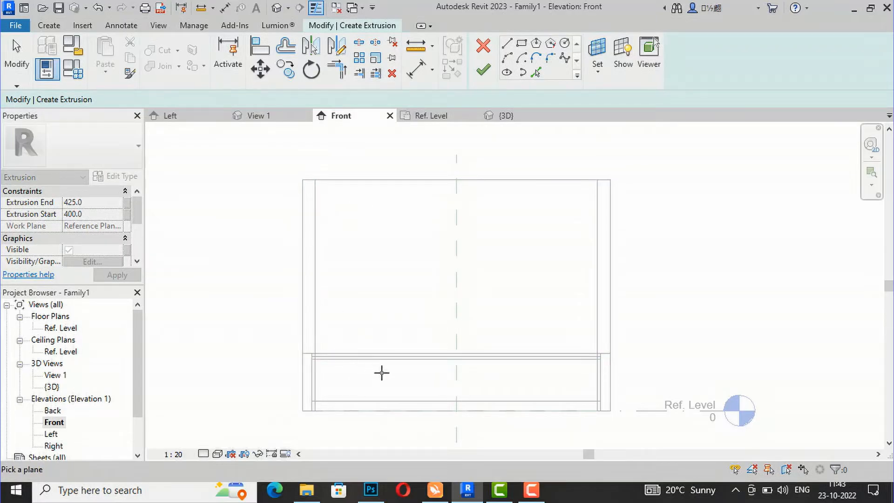
{"action": "left_click", "coordinate": [599, 75]}
{"action": "left_click", "coordinate": [617, 94]}
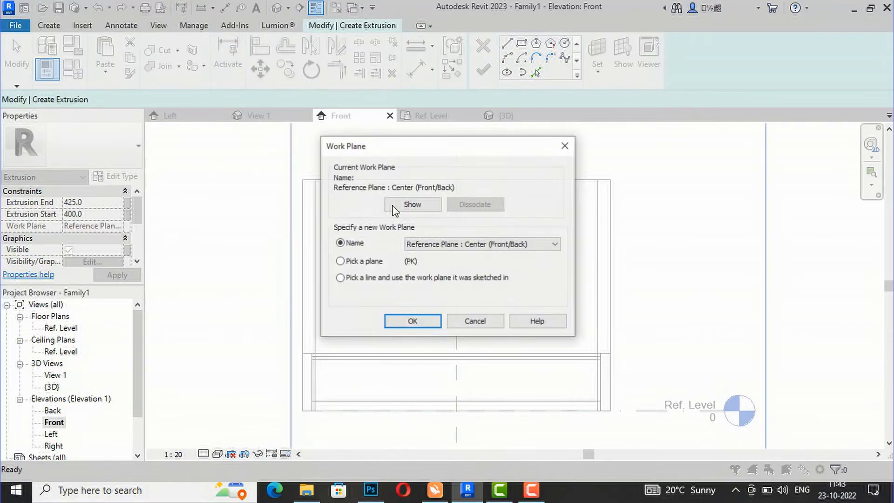
{"action": "left_click", "coordinate": [360, 262]}
{"action": "left_click", "coordinate": [397, 323]}
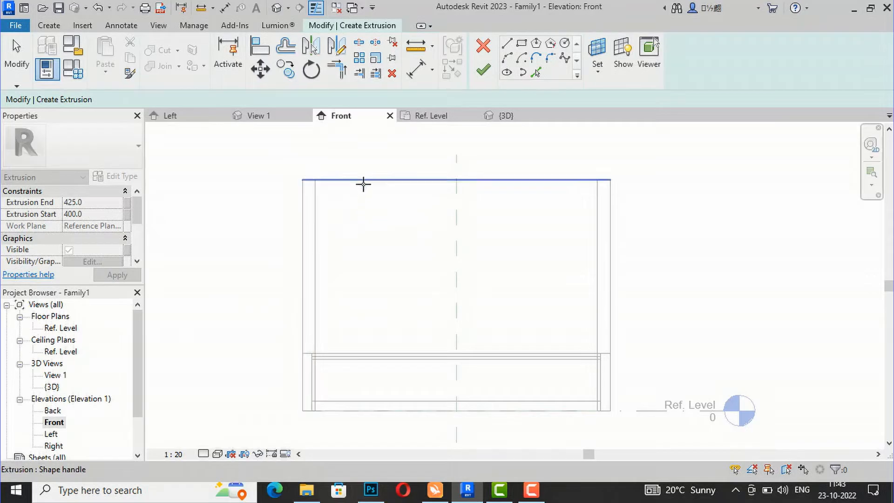
{"action": "left_click", "coordinate": [607, 227]}
Choose the rectangle sketch tool and set the extrusion start to 0 and the extrusion end to 300.
{"action": "left_click", "coordinate": [521, 45]}
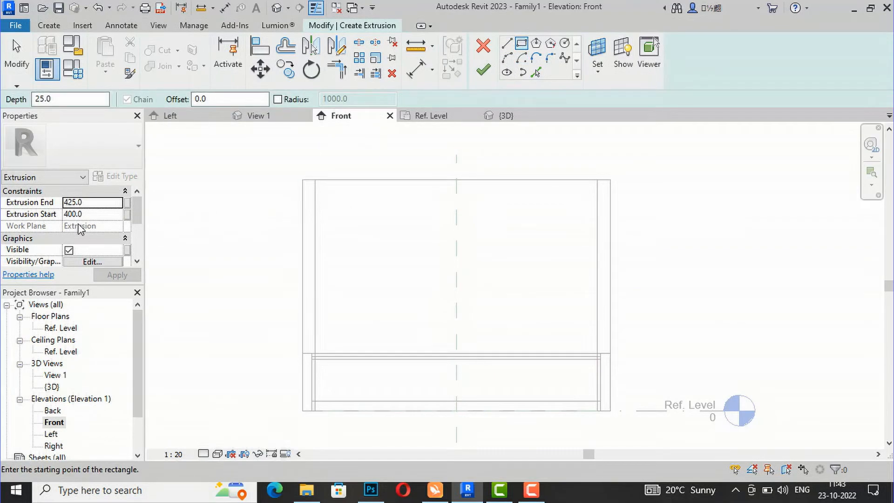
{"action": "left_click", "coordinate": [96, 214]}
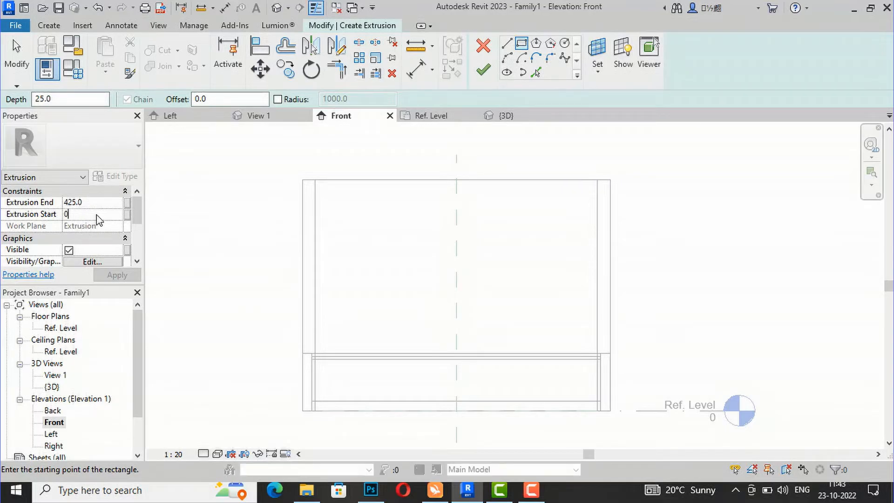
{"action": "left_click", "coordinate": [99, 204]}
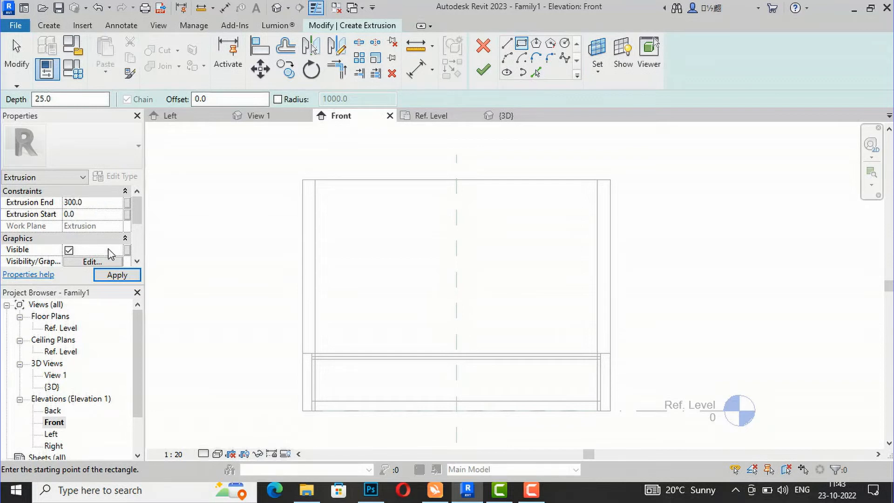
{"action": "left_click", "coordinate": [115, 276]}
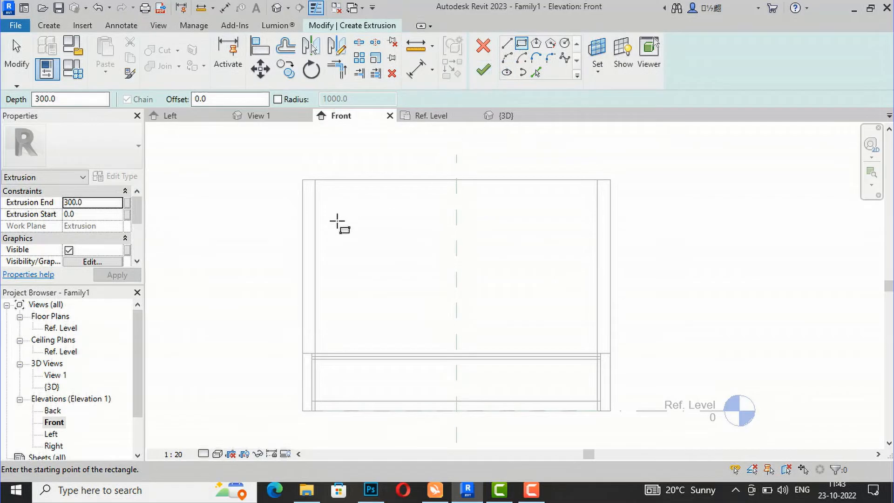
Sketch a 300 x 40 mm rectangle near the wall's upper left corner and finish the extrusion as a shelf.
{"action": "left_click", "coordinate": [334, 224]}
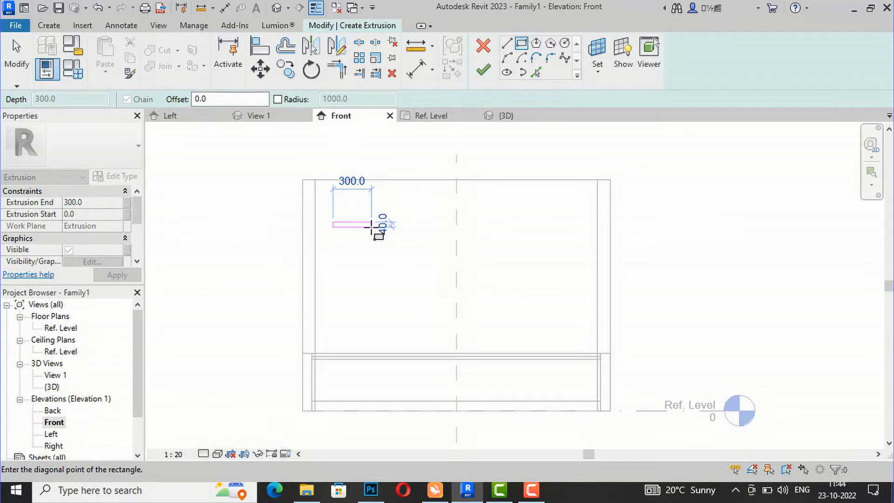
{"action": "left_click", "coordinate": [371, 226]}
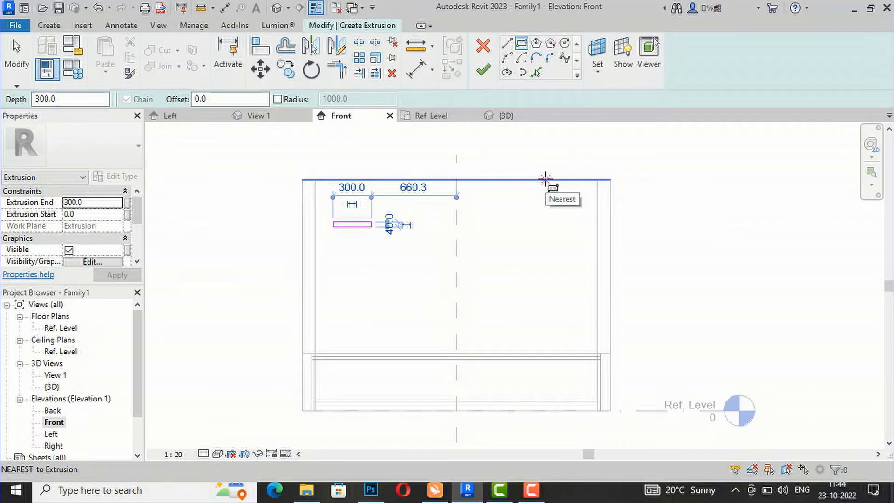
{"action": "left_click", "coordinate": [484, 72]}
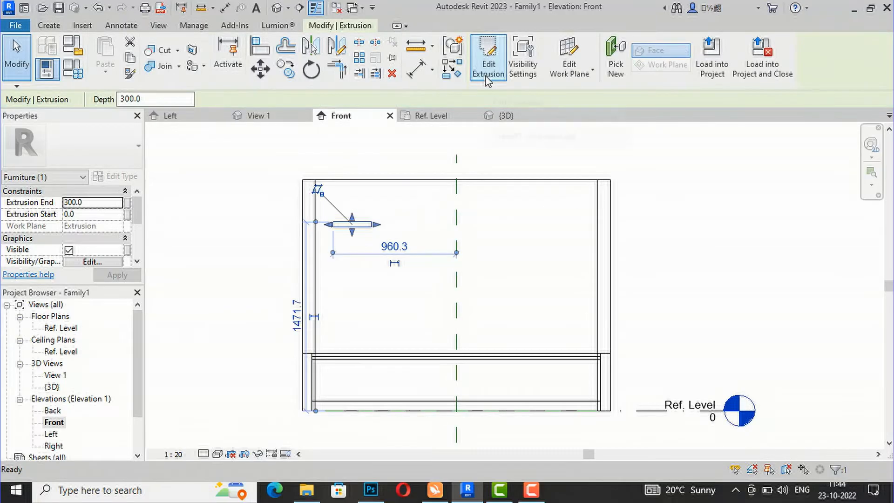
Re-host the small shelf extrusion onto the front face of the wall.
{"action": "left_click", "coordinate": [615, 72]}
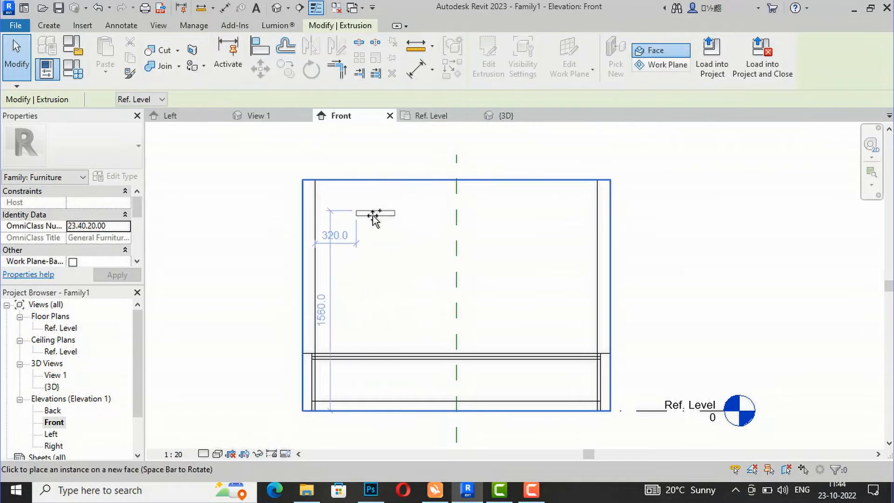
{"action": "left_click", "coordinate": [471, 185]}
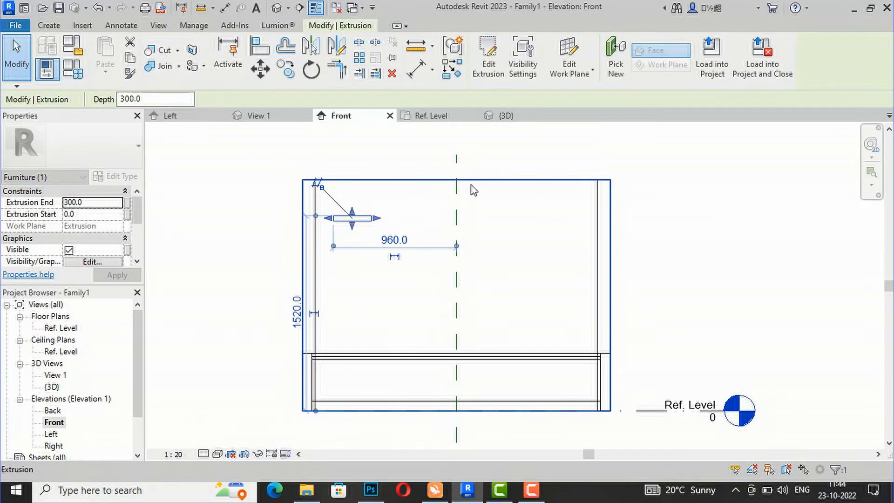
{"action": "key", "text": "Escape"}
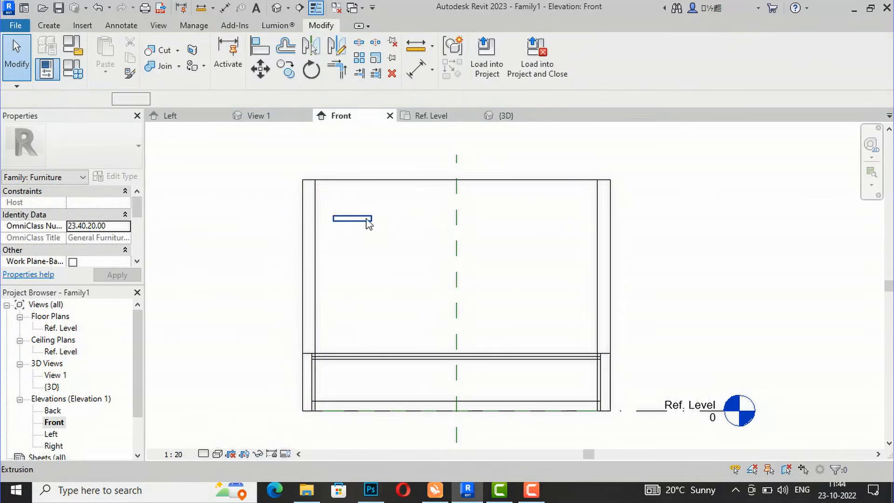
Copy the shelf twice in a descending diagonal across the wall, placing the first copy 680 mm away at 20° below horizontal.
{"action": "left_click", "coordinate": [365, 222]}
{"action": "left_click", "coordinate": [286, 72]}
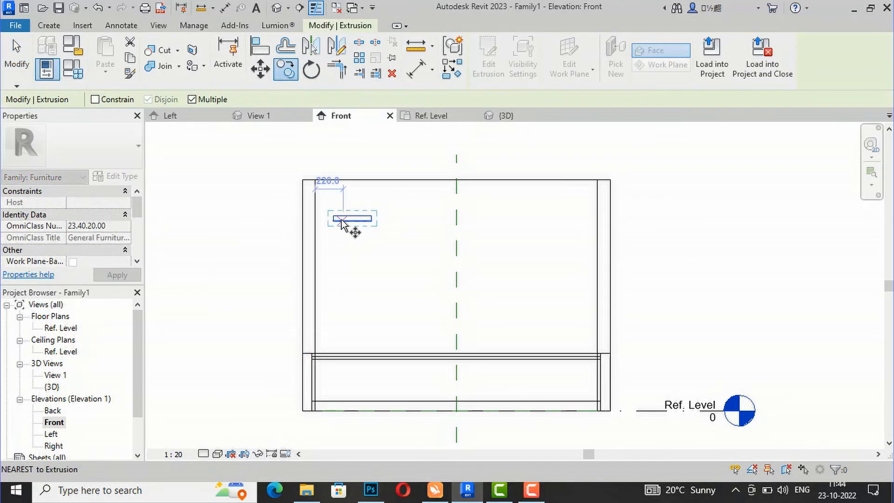
{"action": "left_click", "coordinate": [353, 226]}
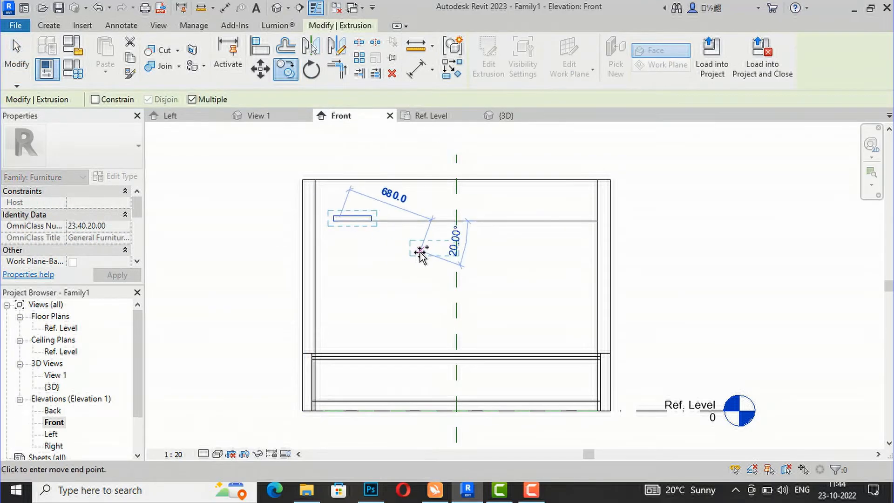
{"action": "left_click", "coordinate": [420, 252]}
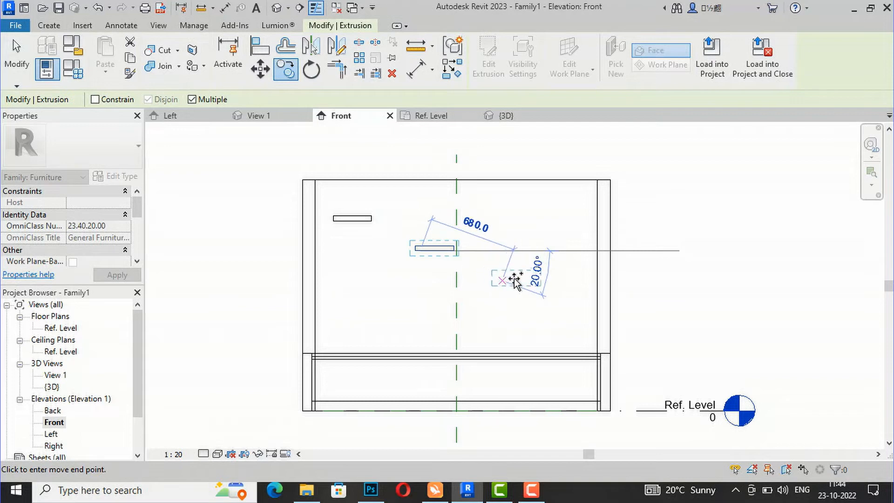
{"action": "left_click", "coordinate": [516, 284]}
{"action": "key", "text": "Escape"}
{"action": "key", "text": "Escape"}
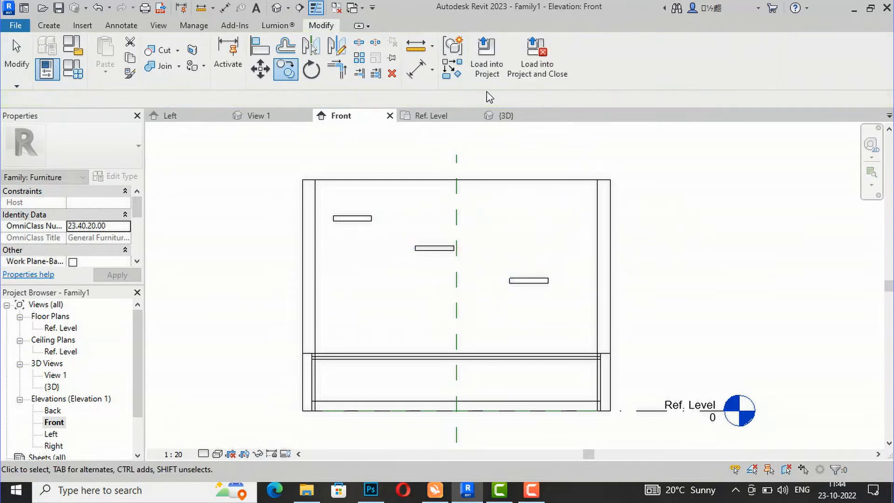
In the 3D view, shorten all three shelves' projection from the wall to about 160 mm.
{"action": "left_click", "coordinate": [277, 8]}
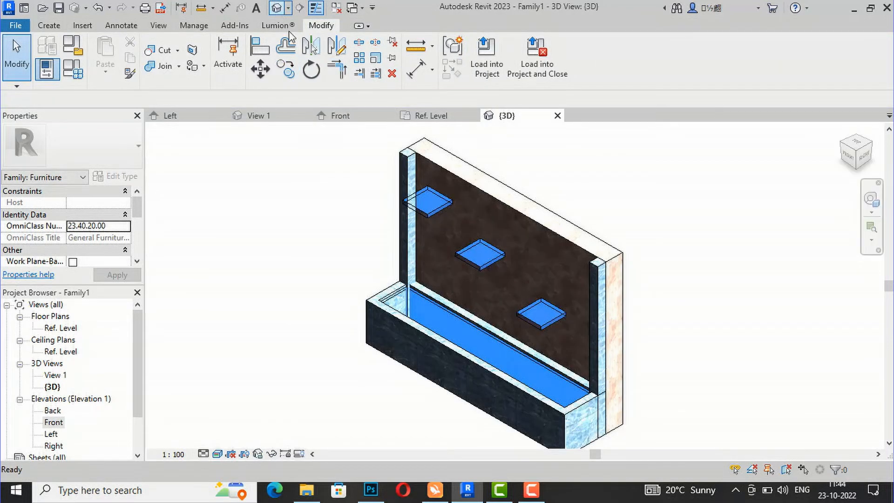
{"action": "scroll", "coordinate": [498, 177], "scroll_direction": "up", "scroll_amount": 3}
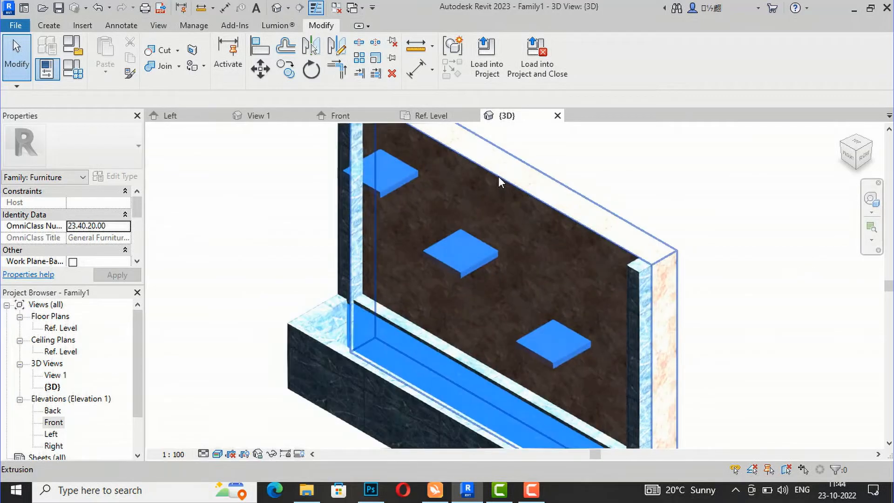
{"action": "left_click", "coordinate": [373, 194]}
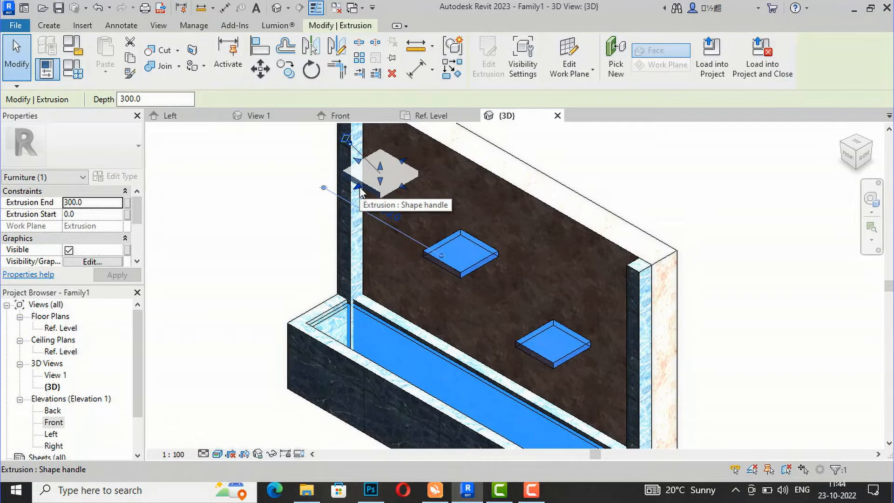
{"action": "left_click_drag", "start_coordinate": [360, 190], "coordinate": [381, 177]}
{"action": "left_click", "coordinate": [435, 228]}
{"action": "left_click", "coordinate": [445, 261]}
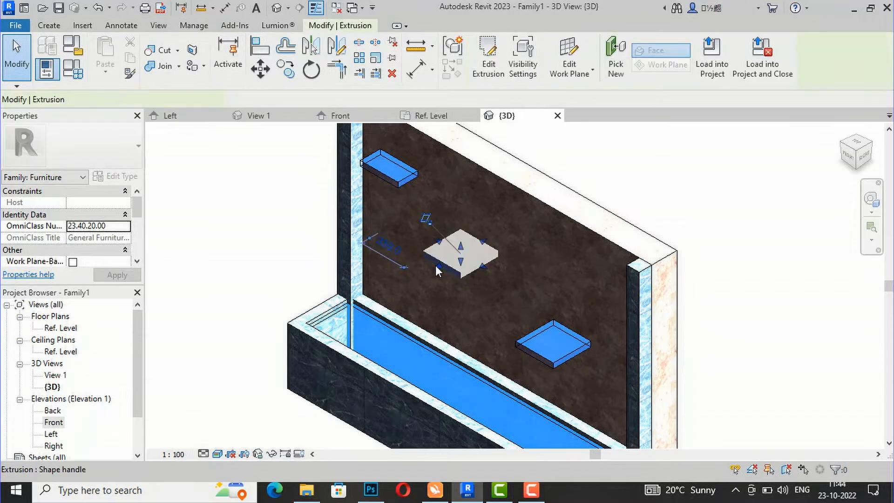
{"action": "left_click_drag", "start_coordinate": [438, 271], "coordinate": [458, 255]}
{"action": "left_click", "coordinate": [542, 342]}
{"action": "left_click", "coordinate": [542, 351]}
{"action": "left_click_drag", "start_coordinate": [532, 356], "coordinate": [557, 345]}
{"action": "left_click", "coordinate": [611, 199]}
Assign the marble material to the lowest shelf.
{"action": "left_click", "coordinate": [549, 337]}
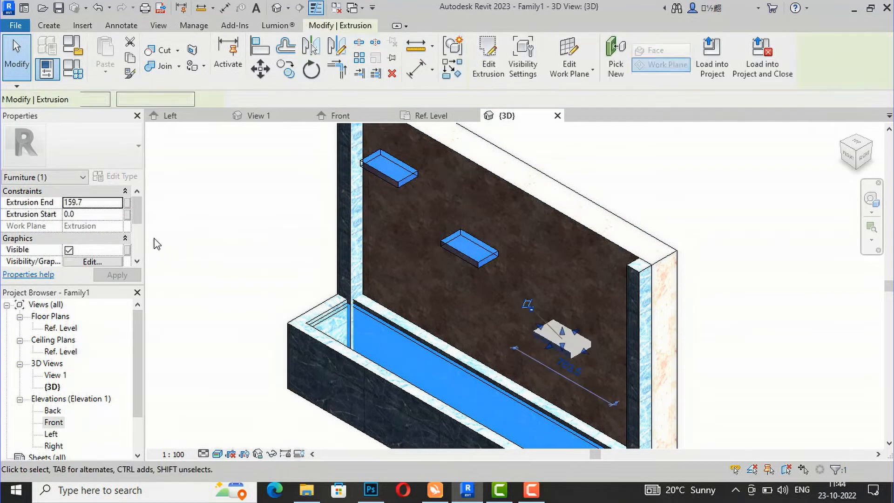
{"action": "scroll", "coordinate": [98, 238], "scroll_direction": "down", "scroll_amount": 3}
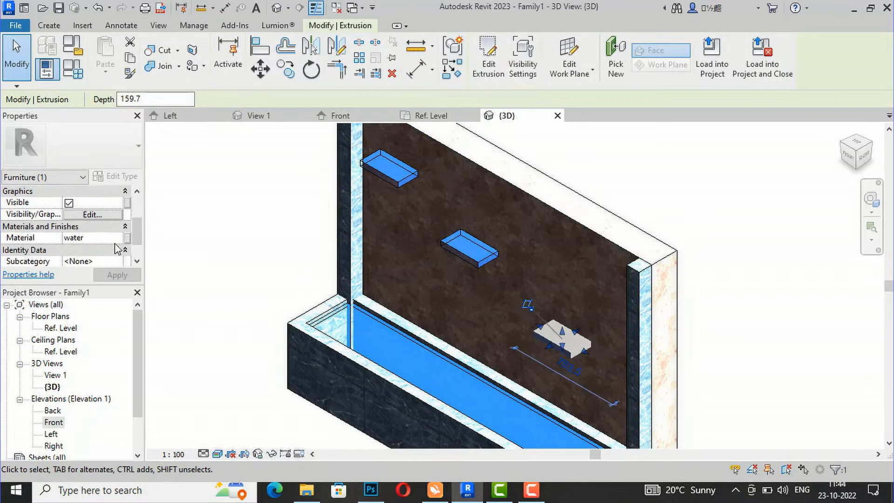
{"action": "left_click", "coordinate": [117, 238]}
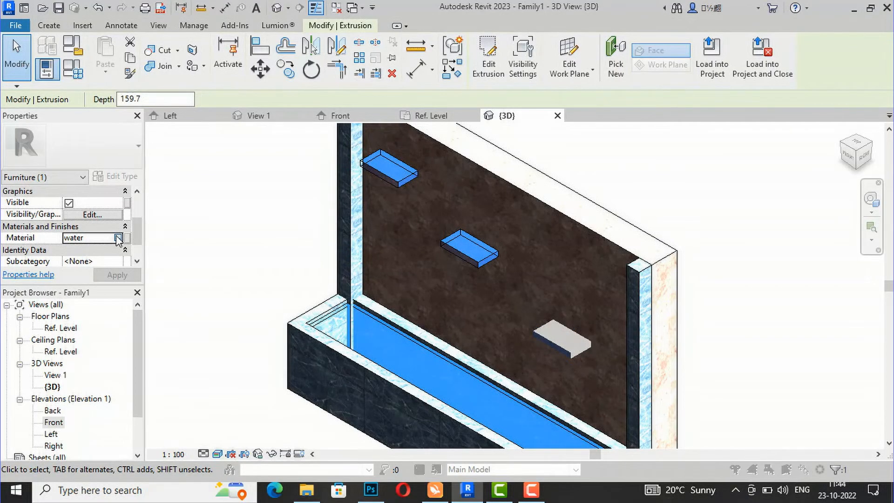
{"action": "left_click", "coordinate": [118, 238]}
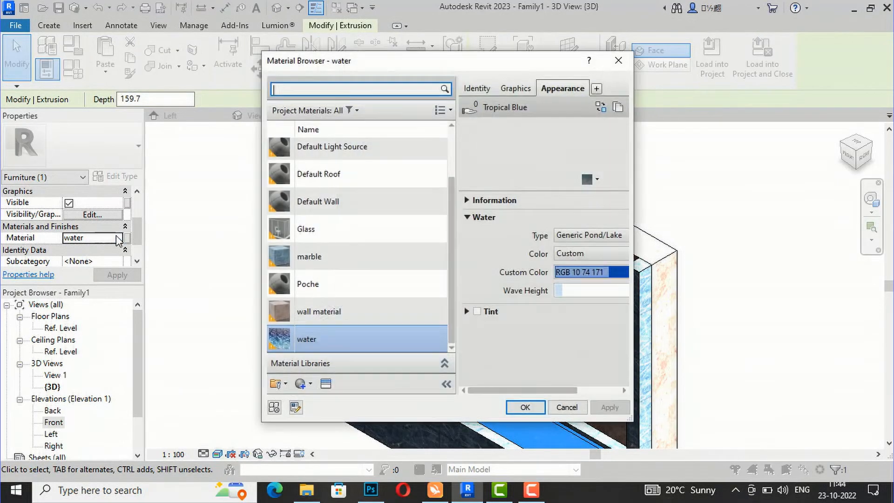
{"action": "double_click", "coordinate": [310, 257]}
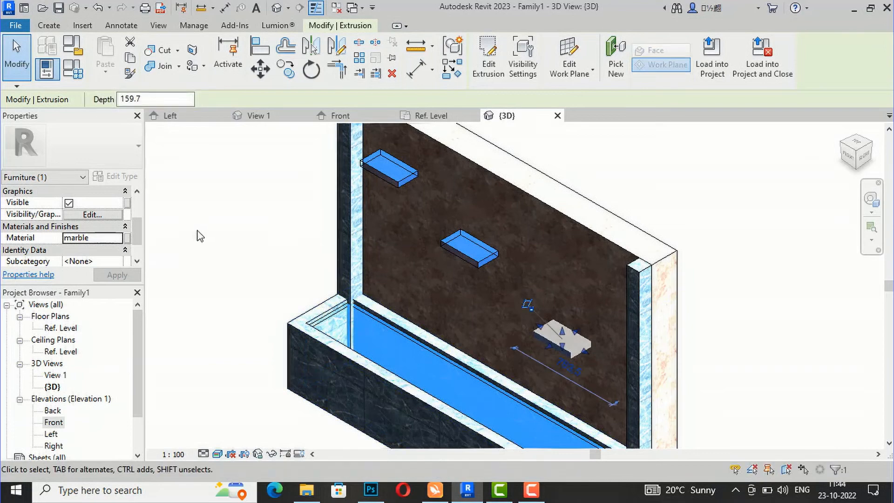
{"action": "left_click", "coordinate": [197, 231]}
Assign the marble material to the middle shelf.
{"action": "left_click", "coordinate": [454, 252]}
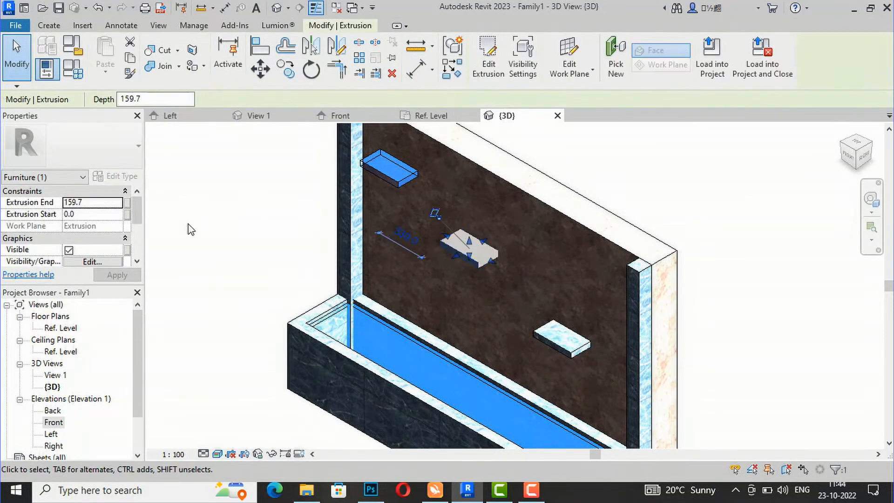
{"action": "scroll", "coordinate": [110, 218], "scroll_direction": "down", "scroll_amount": 5}
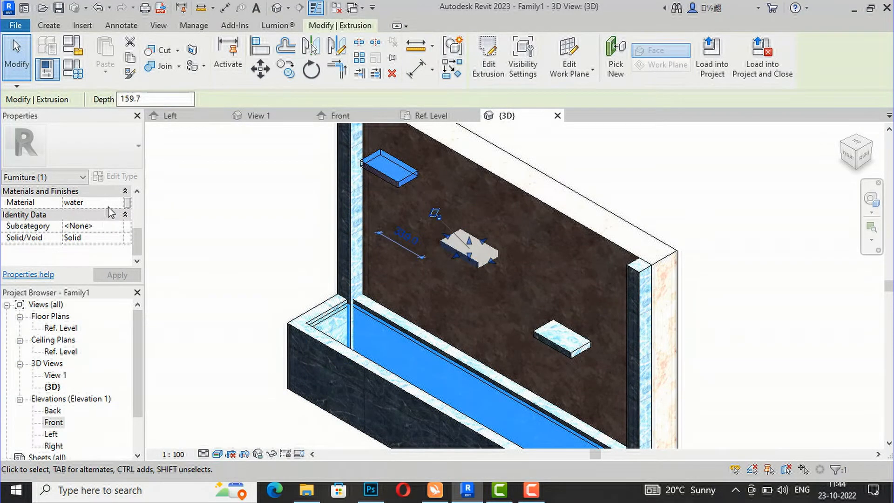
{"action": "left_click", "coordinate": [112, 203]}
{"action": "left_click", "coordinate": [119, 204]}
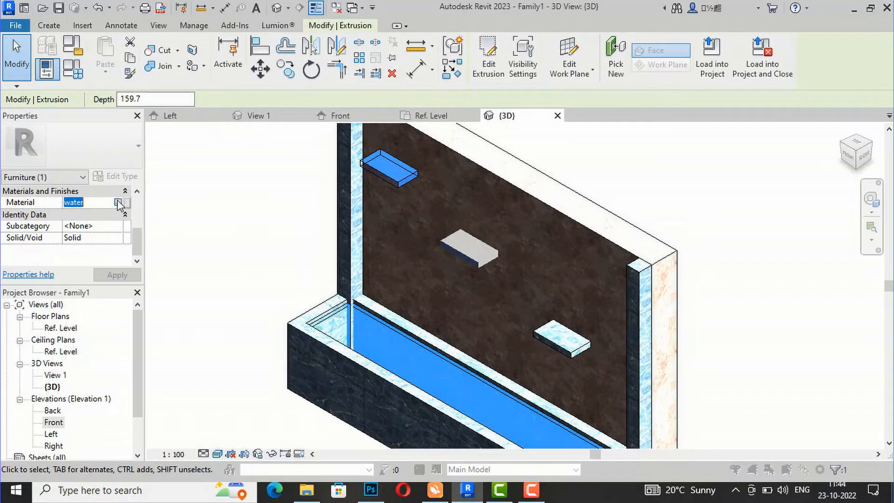
{"action": "double_click", "coordinate": [307, 257]}
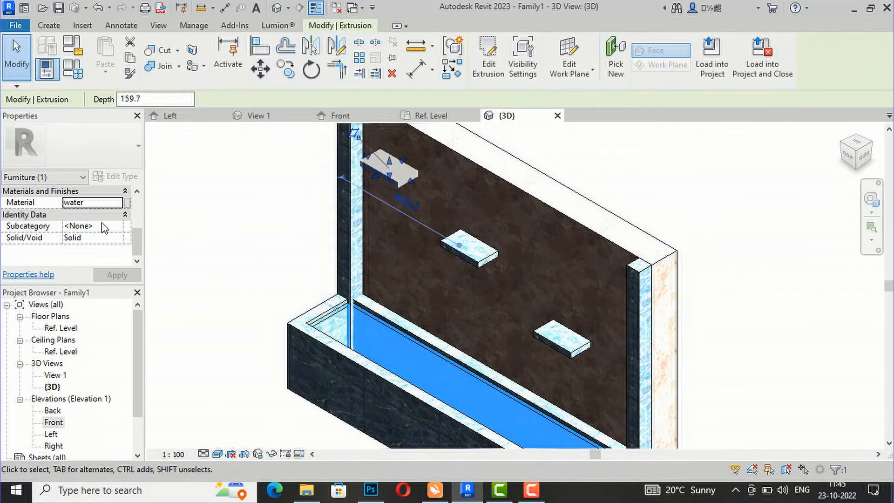
Assign the marble material to the highest shelf.
{"action": "left_click", "coordinate": [119, 203]}
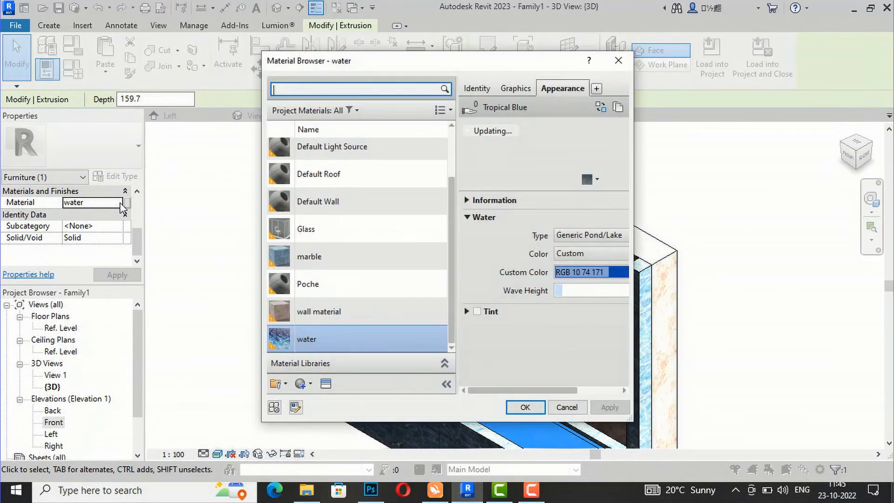
{"action": "left_click", "coordinate": [308, 256]}
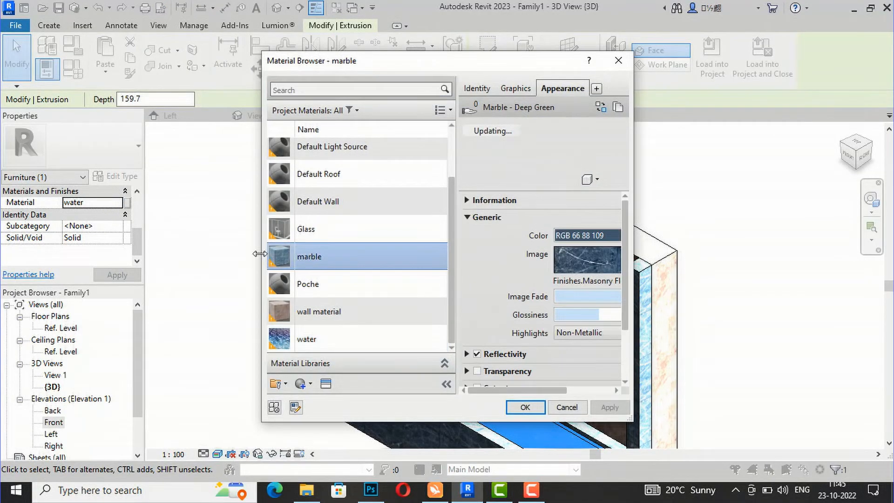
{"action": "left_click", "coordinate": [525, 407]}
{"action": "left_click", "coordinate": [239, 298]}
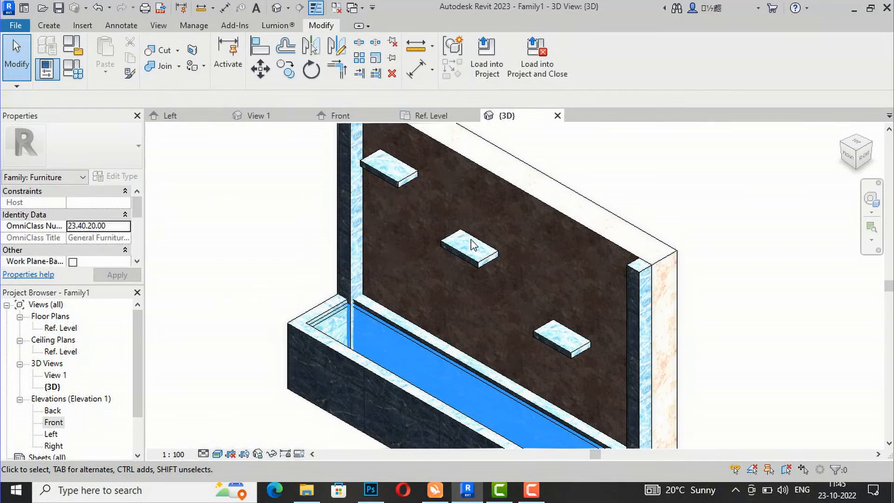
In the Left elevation, start a new extrusion and set its work plane by picking the end face of the lowest shelf.
{"action": "mouse_move", "coordinate": [856, 151]}
{"action": "left_mouse_down"}
{"action": "mouse_move", "coordinate": [849, 445]}
{"action": "mouse_move", "coordinate": [853, 140]}
{"action": "mouse_move", "coordinate": [868, 160]}
{"action": "mouse_move", "coordinate": [805, 164]}
{"action": "mouse_move", "coordinate": [854, 150]}
{"action": "left_mouse_up"}
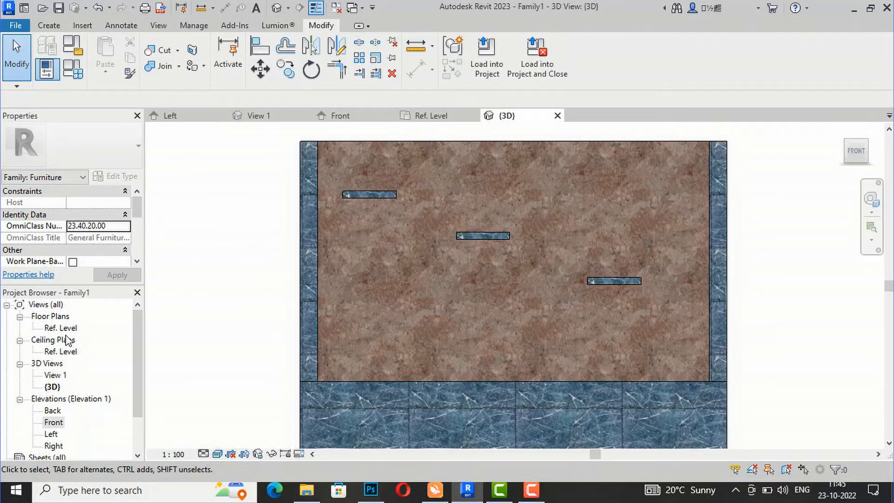
{"action": "scroll", "coordinate": [80, 372], "scroll_direction": "down", "scroll_amount": 1}
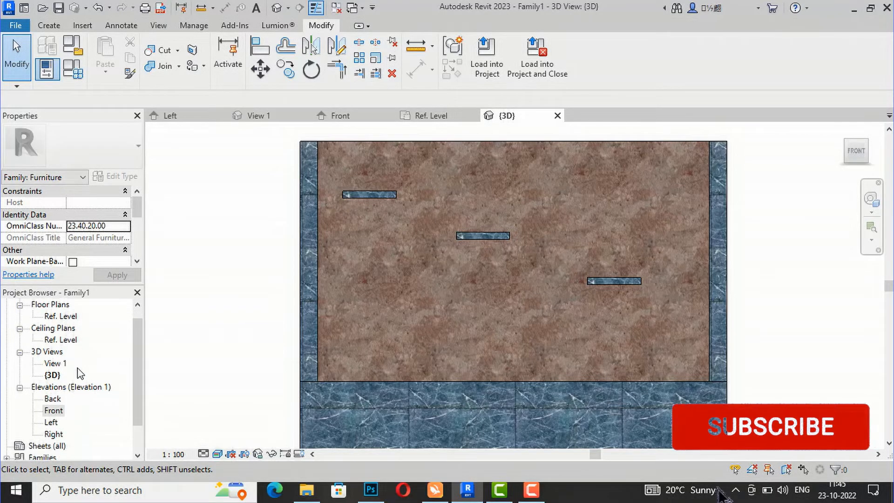
{"action": "left_click", "coordinate": [51, 422]}
{"action": "double_click", "coordinate": [51, 423]}
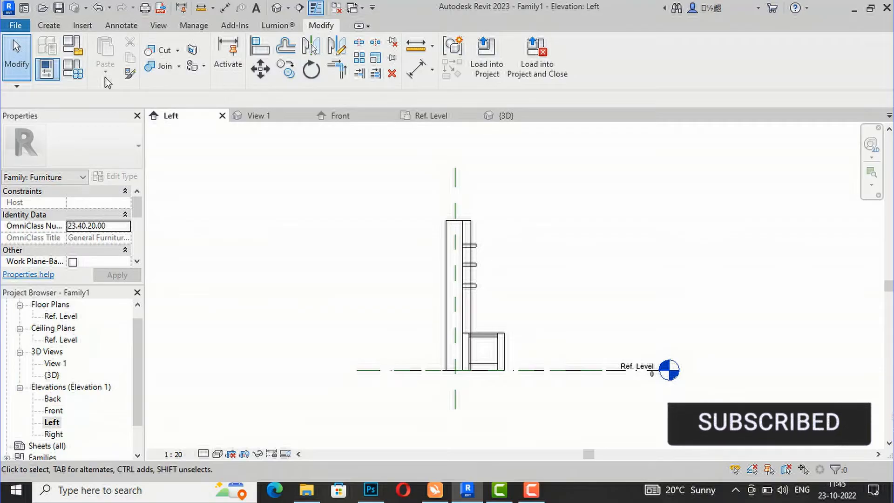
{"action": "left_click", "coordinate": [49, 25]}
{"action": "left_click", "coordinate": [115, 55]}
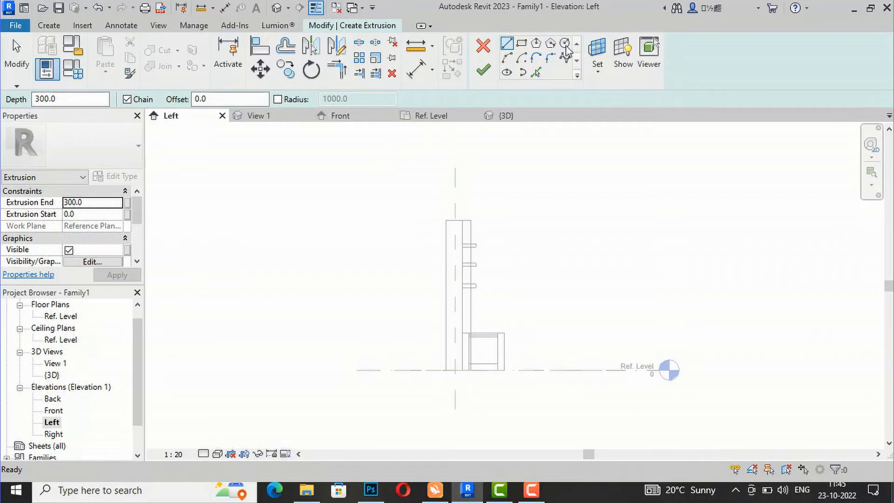
{"action": "left_click", "coordinate": [597, 51]}
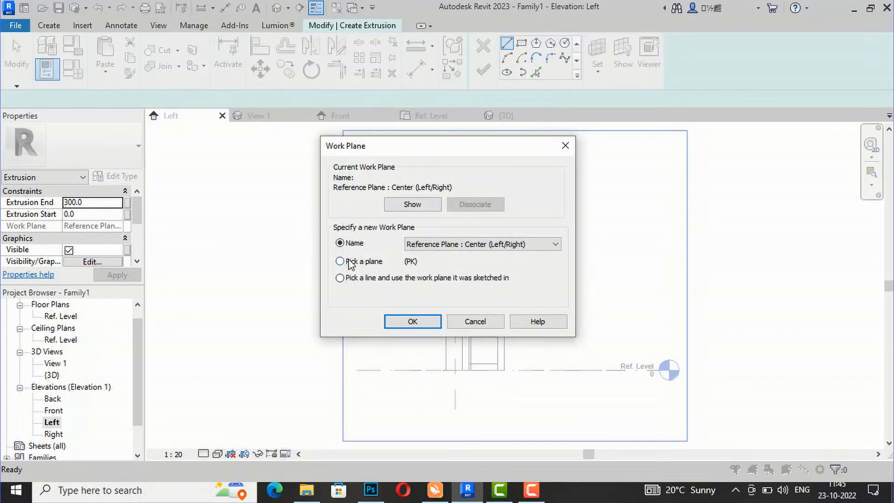
{"action": "left_click", "coordinate": [412, 321]}
{"action": "scroll", "coordinate": [475, 298], "scroll_direction": "up", "scroll_amount": 3}
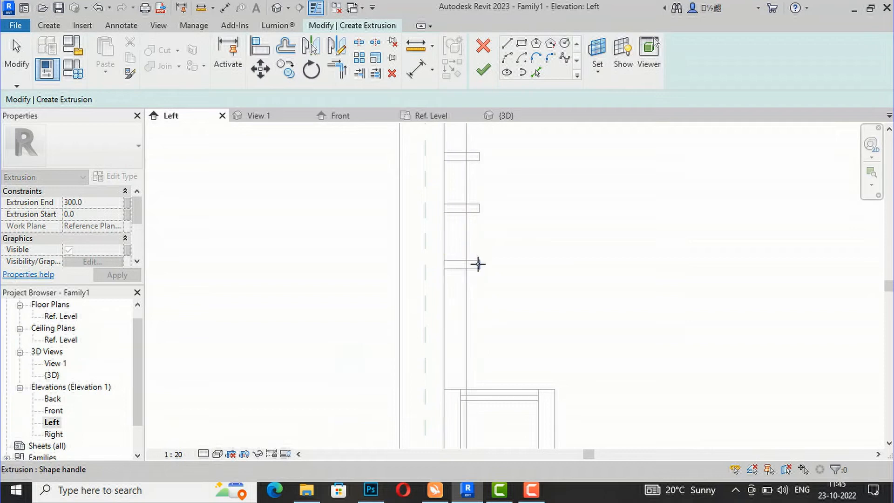
{"action": "left_click", "coordinate": [474, 267]}
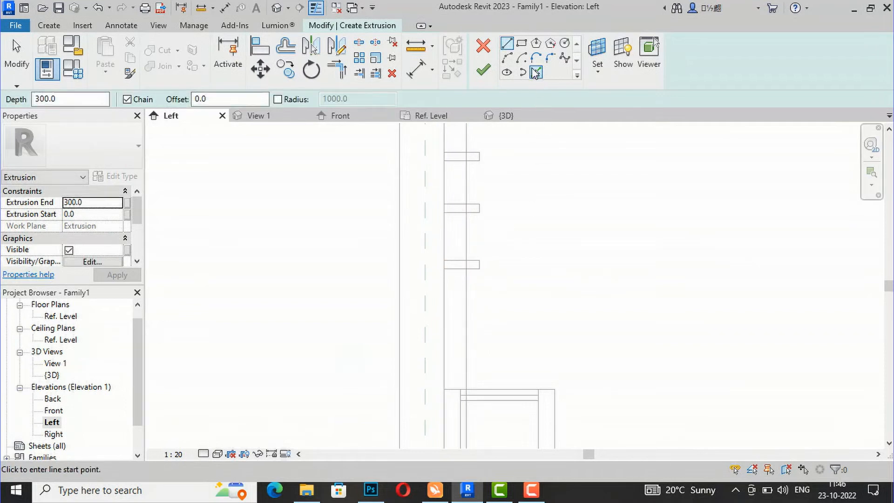
Sketch an outward-curving arc with a radius of about 2287 mm from the lowest shelf's lower front corner down to the base's top edge.
{"action": "left_click", "coordinate": [509, 58]}
{"action": "scroll", "coordinate": [509, 210], "scroll_direction": "down", "scroll_amount": 1}
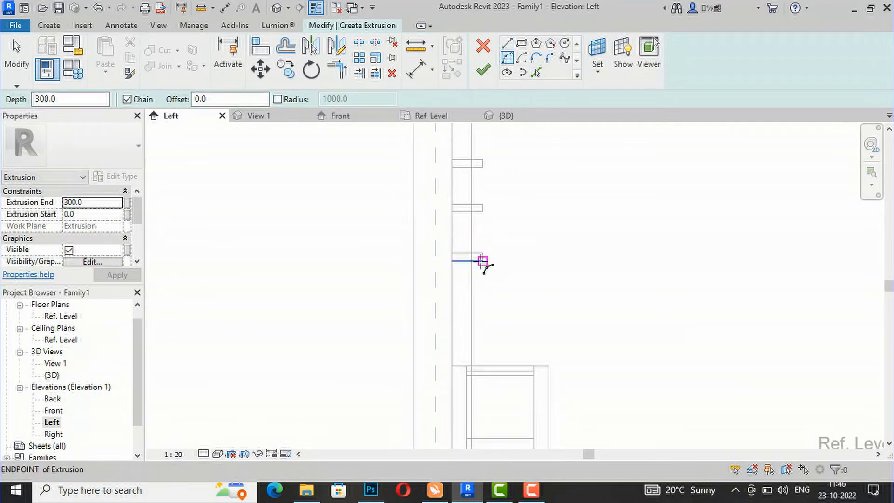
{"action": "left_click", "coordinate": [482, 260]}
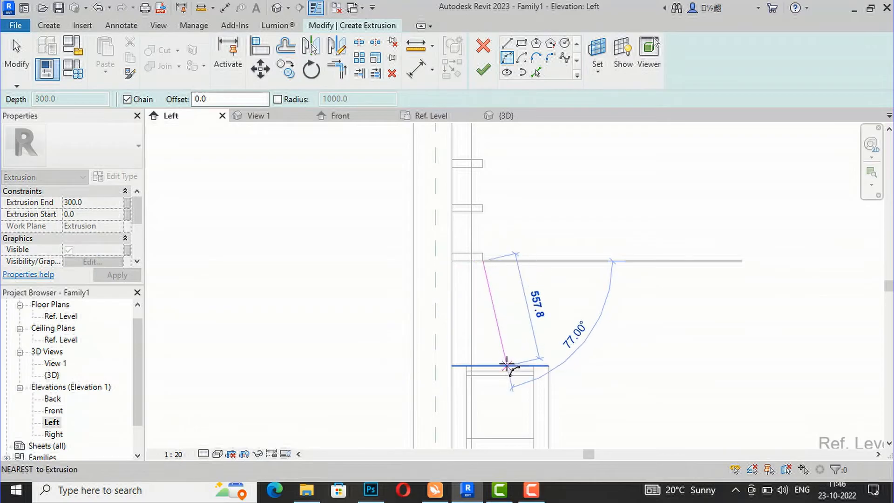
{"action": "left_click", "coordinate": [506, 366]}
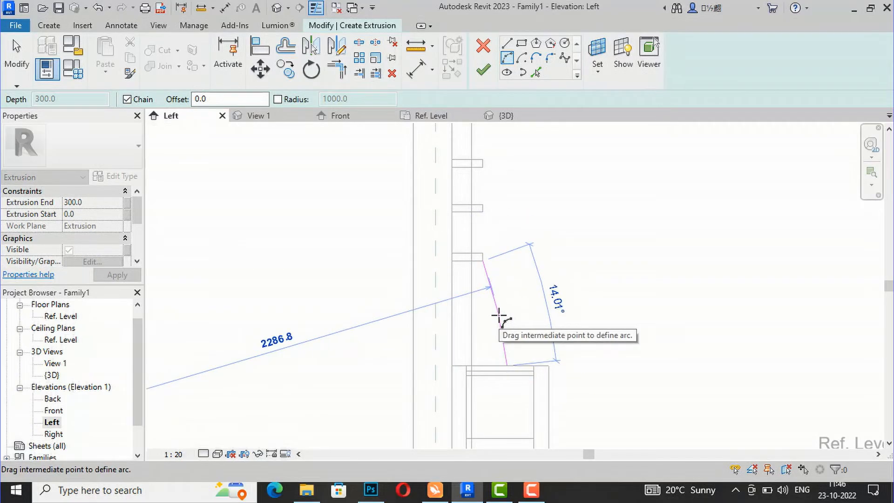
{"action": "left_click", "coordinate": [500, 316]}
{"action": "key", "text": "Escape"}
{"action": "key", "text": "Escape"}
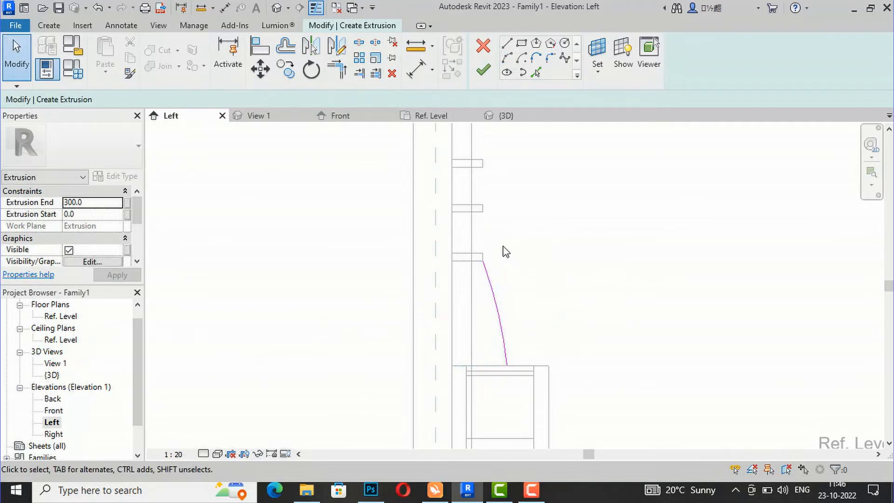
Offset a copy of the arc 12 mm outward to give the water sheet its thickness.
{"action": "left_click", "coordinate": [285, 46]}
{"action": "left_click_drag", "start_coordinate": [281, 99], "coordinate": [220, 107]}
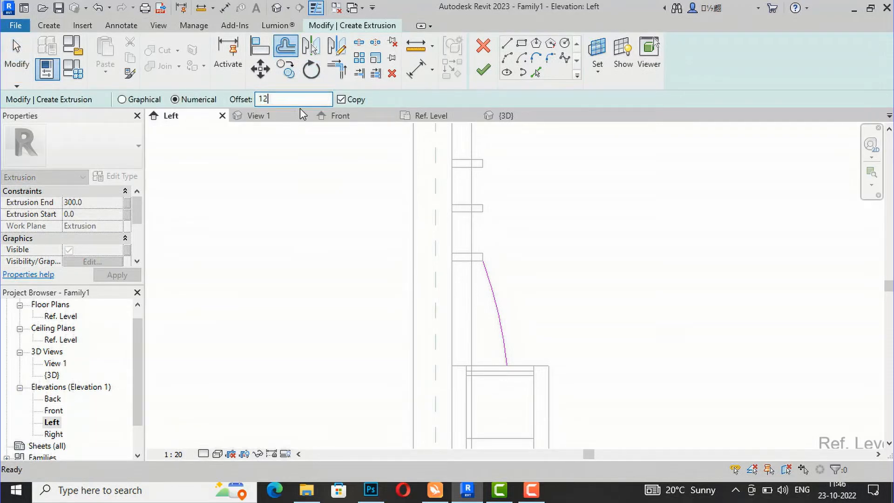
{"action": "key", "text": "Return"}
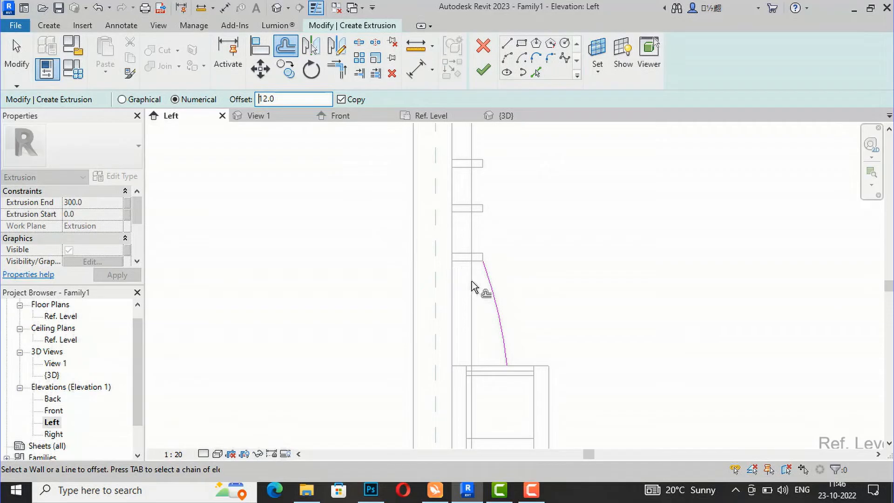
{"action": "left_click", "coordinate": [495, 292]}
{"action": "key", "text": "Escape"}
{"action": "scroll", "coordinate": [516, 279], "scroll_direction": "up", "scroll_amount": 1}
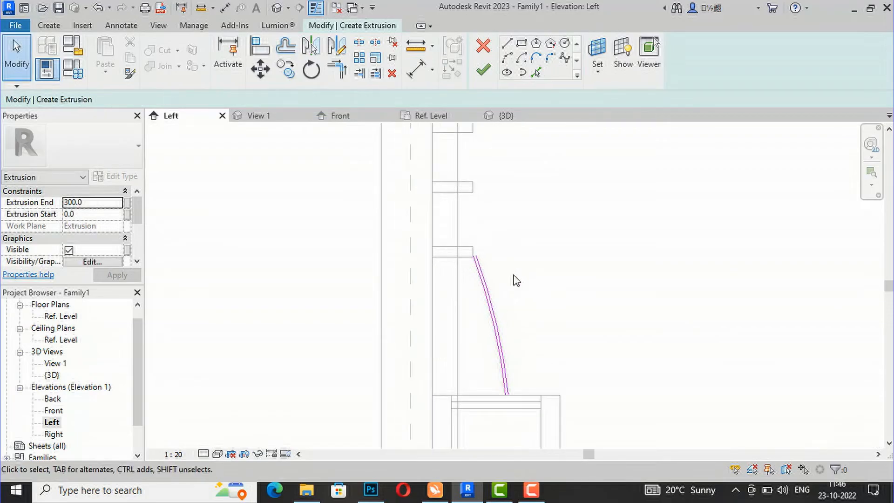
Close the profile's upper end with lines rising about 40 mm, running back over the shelf to the pillar edge, and returning along the shelf's outline.
{"action": "left_click", "coordinate": [507, 45]}
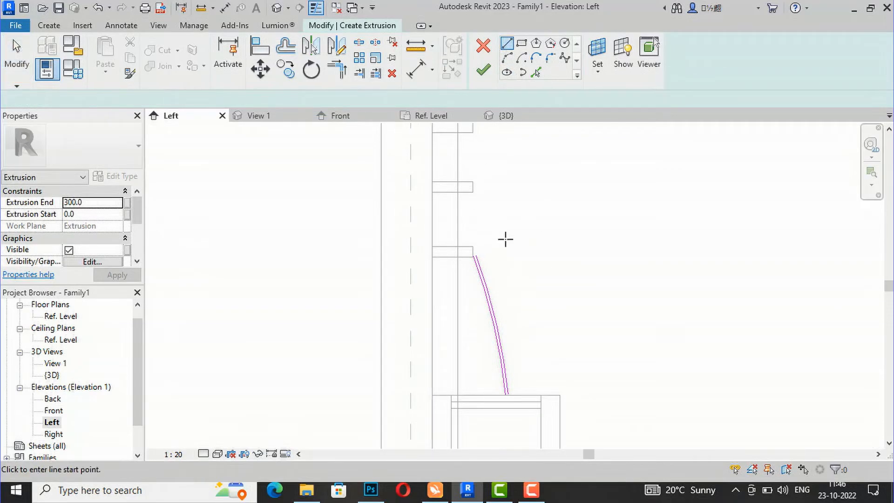
{"action": "scroll", "coordinate": [472, 254], "scroll_direction": "up", "scroll_amount": 2}
{"action": "left_click", "coordinate": [475, 257]}
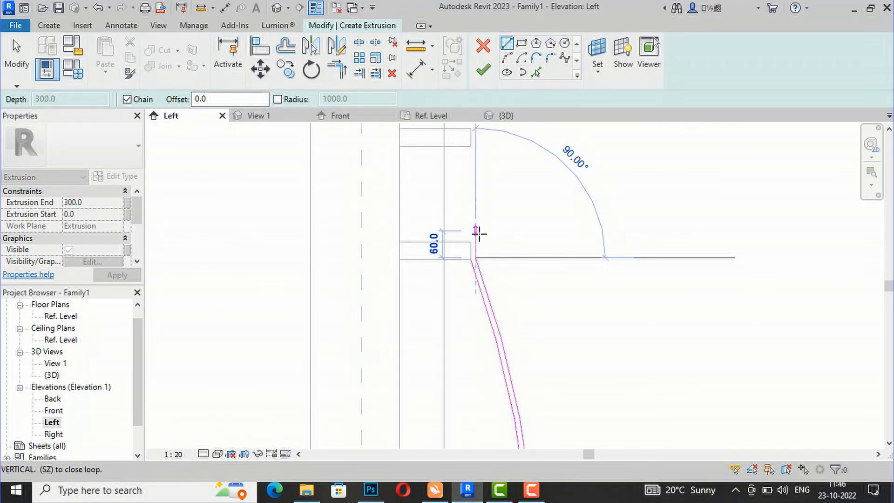
{"action": "scroll", "coordinate": [475, 238], "scroll_direction": "up", "scroll_amount": 2}
{"action": "left_click", "coordinate": [475, 239]}
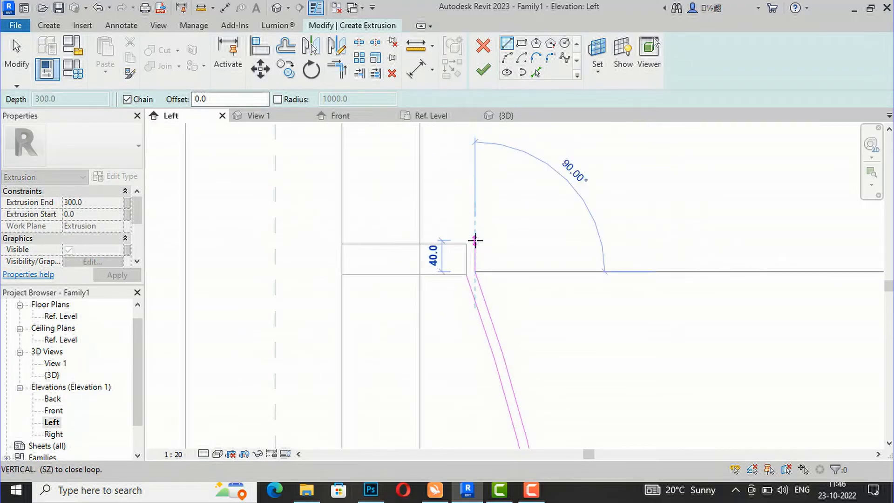
{"action": "left_click", "coordinate": [419, 241]}
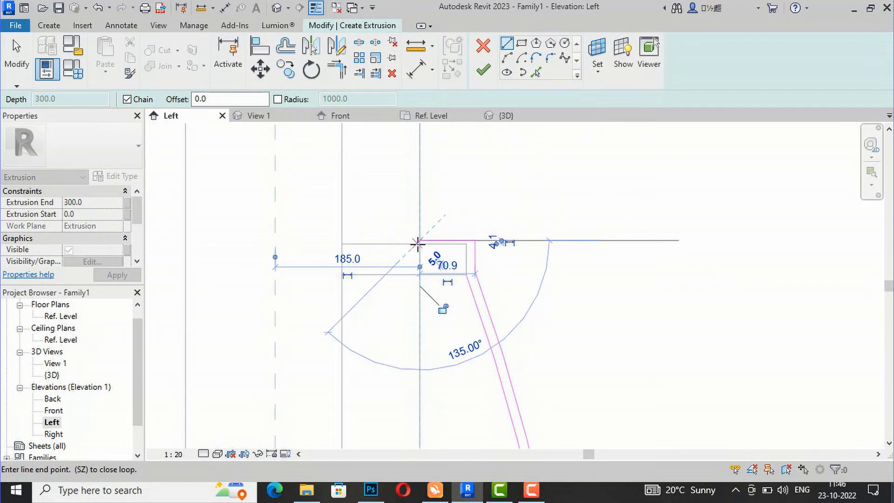
{"action": "left_click", "coordinate": [467, 243]}
{"action": "left_click", "coordinate": [468, 278]}
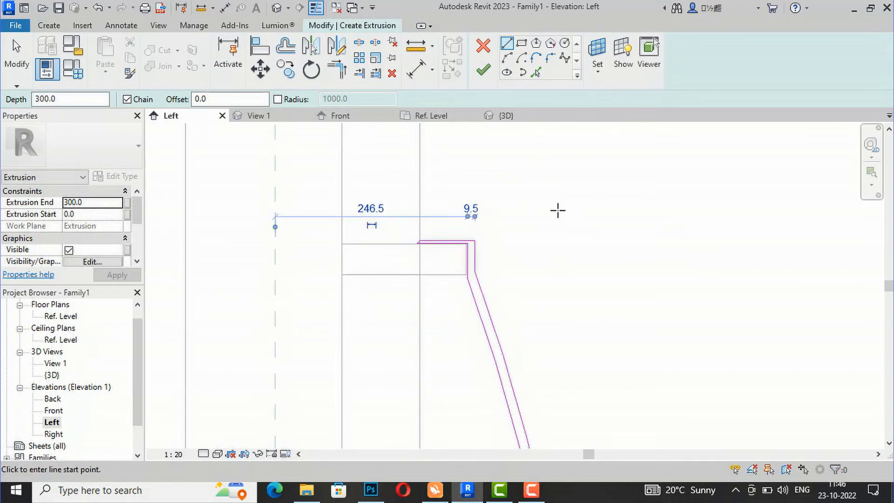
{"action": "key", "text": "Escape"}
{"action": "key", "text": "Escape"}
Close the profile's lower end with a horizontal line of about 12 mm joining the two arcs at the base's top edge.
{"action": "scroll", "coordinate": [467, 197], "scroll_direction": "down", "scroll_amount": 4}
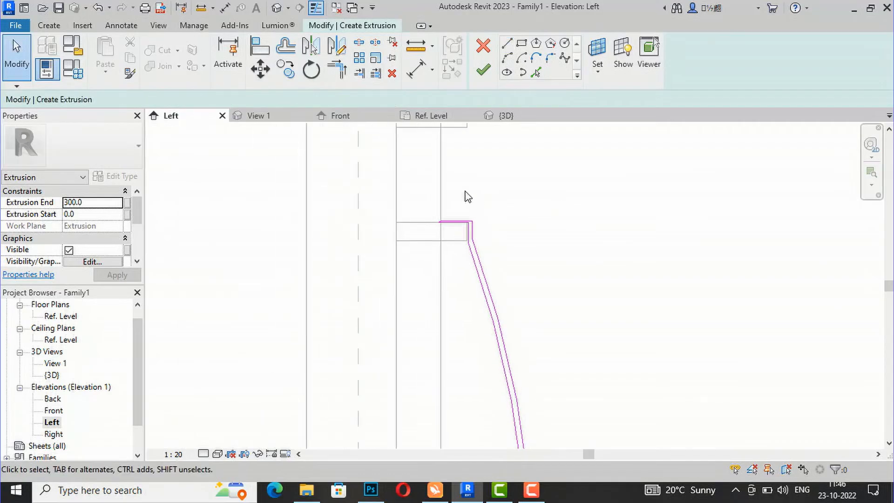
{"action": "scroll", "coordinate": [483, 349], "scroll_direction": "up", "scroll_amount": 4}
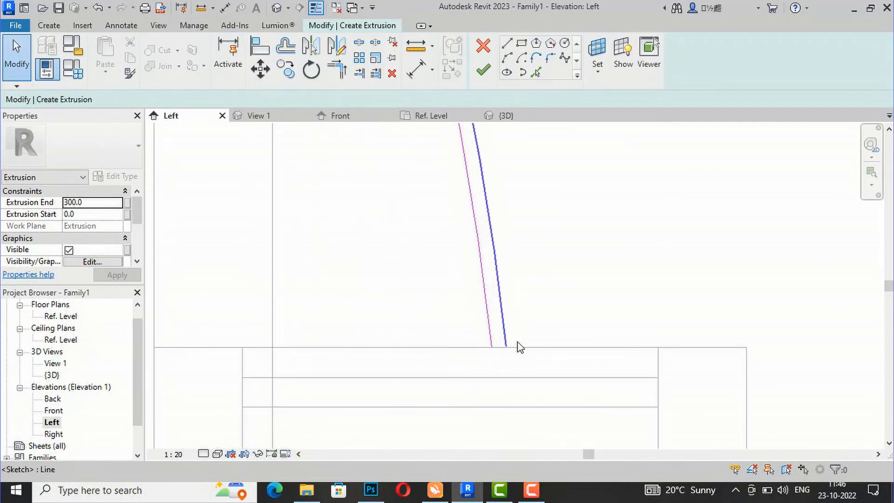
{"action": "left_click", "coordinate": [507, 43]}
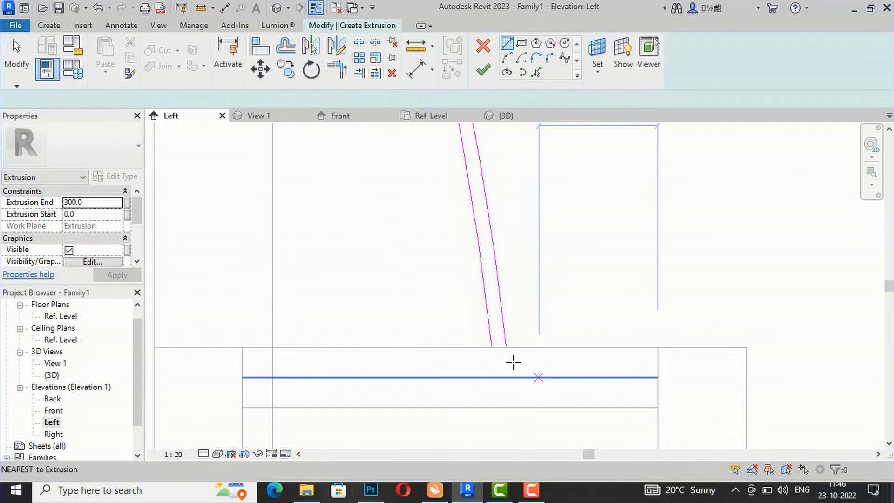
{"action": "scroll", "coordinate": [484, 344], "scroll_direction": "up", "scroll_amount": 3}
{"action": "left_click", "coordinate": [482, 341]}
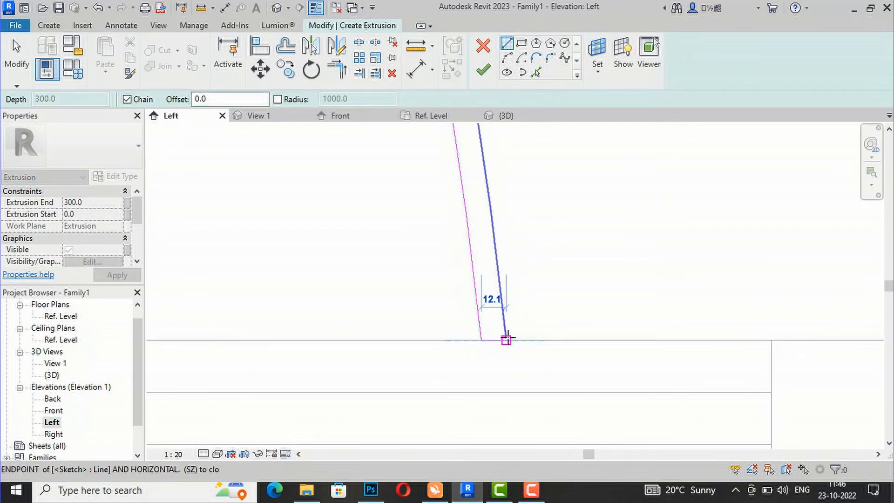
{"action": "left_click", "coordinate": [506, 340]}
{"action": "key", "text": "Escape"}
{"action": "key", "text": "Escape"}
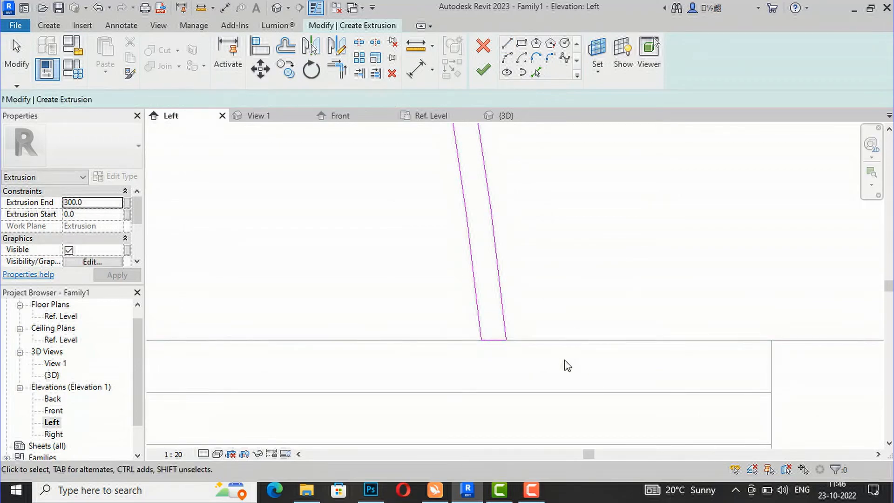
Finish the 300 mm deep extrusion with the water material and display it in the 3D view.
{"action": "scroll", "coordinate": [565, 365], "scroll_direction": "down", "scroll_amount": 1}
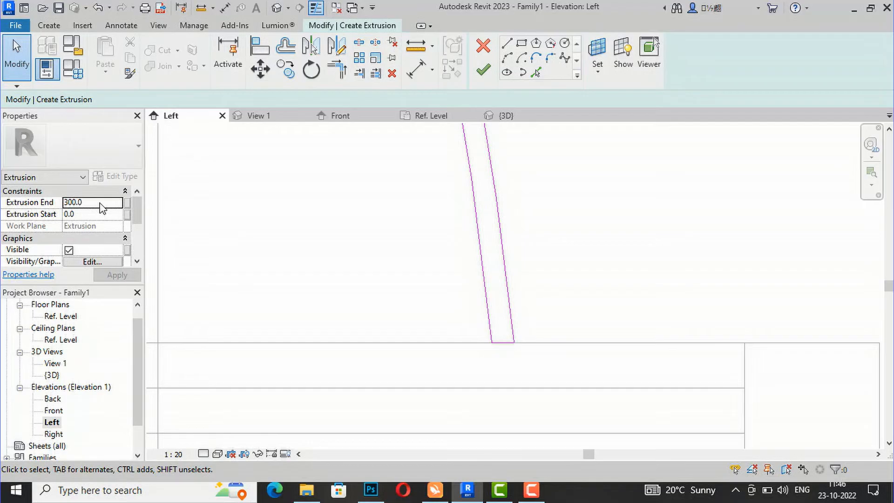
{"action": "scroll", "coordinate": [124, 247], "scroll_direction": "down", "scroll_amount": 2}
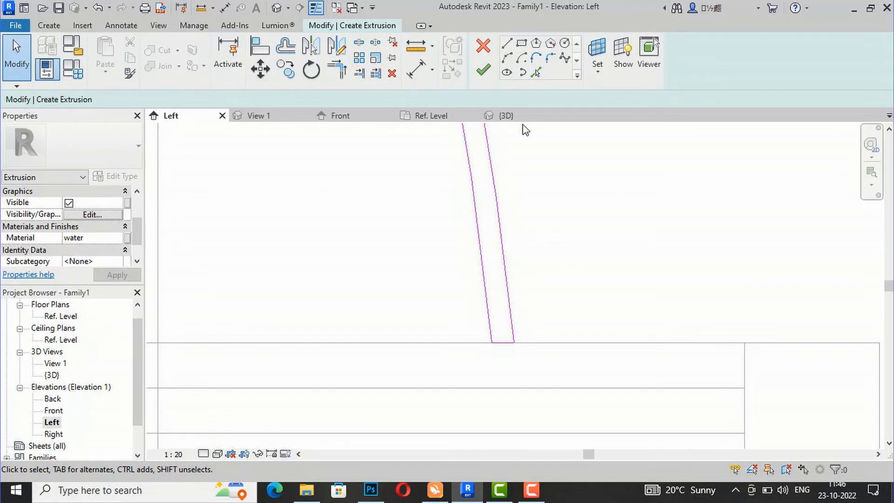
{"action": "left_click", "coordinate": [483, 71]}
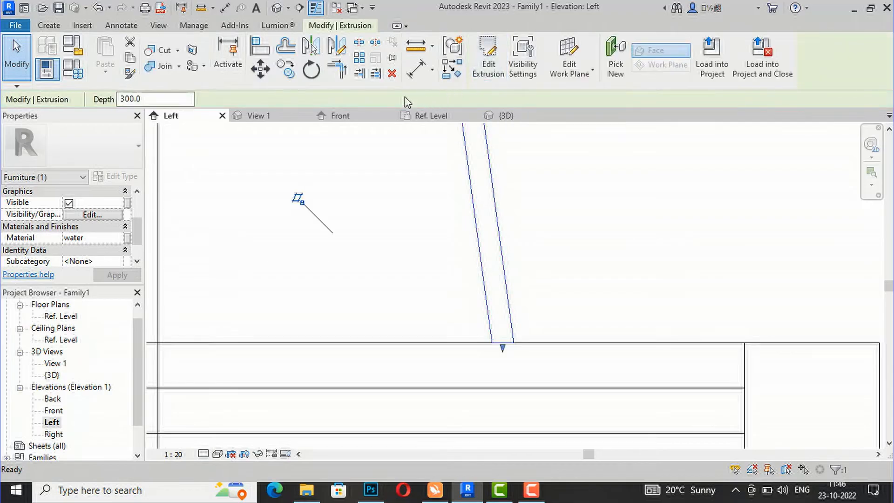
{"action": "left_click", "coordinate": [276, 9]}
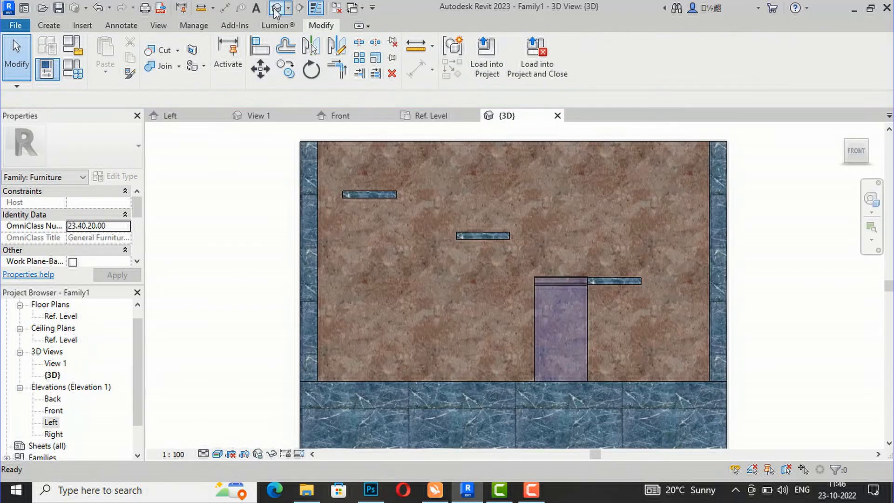
Reshape the water sheet sideways to sit under the lowest shelf, with extrusion start -300 and end -39.2.
{"action": "scroll", "coordinate": [373, 214], "scroll_direction": "down", "scroll_amount": 1}
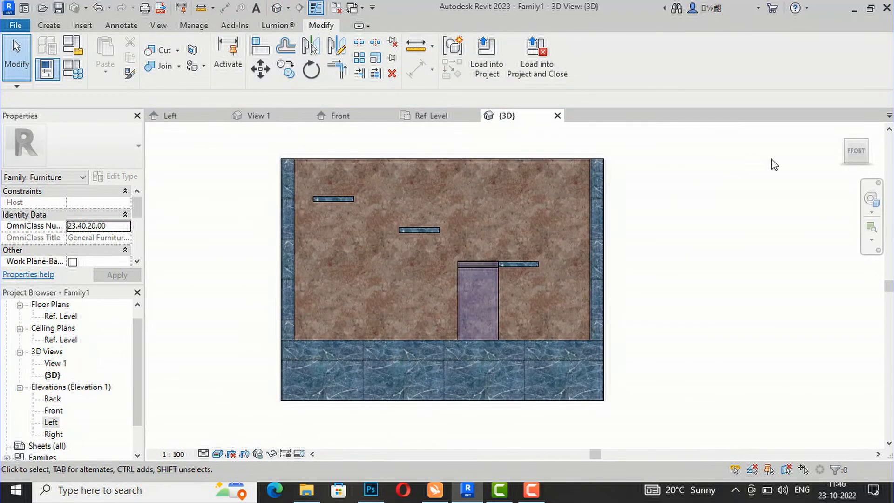
{"action": "left_click", "coordinate": [854, 154]}
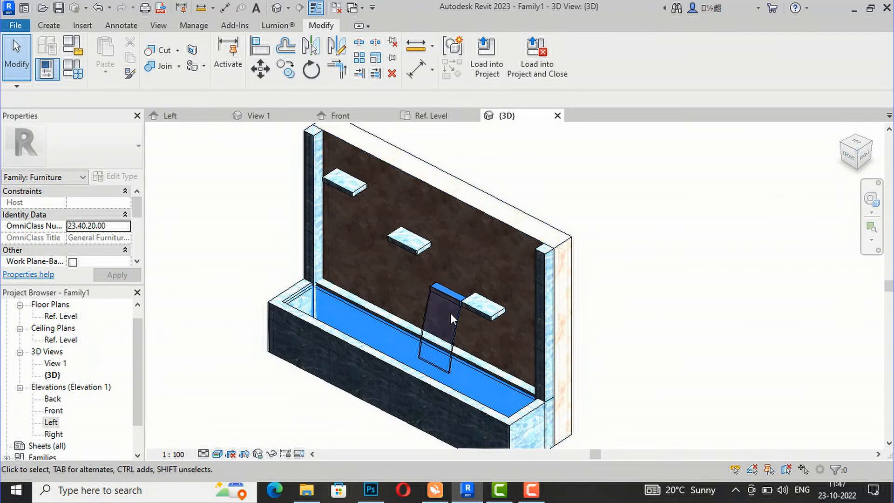
{"action": "left_click", "coordinate": [459, 303]}
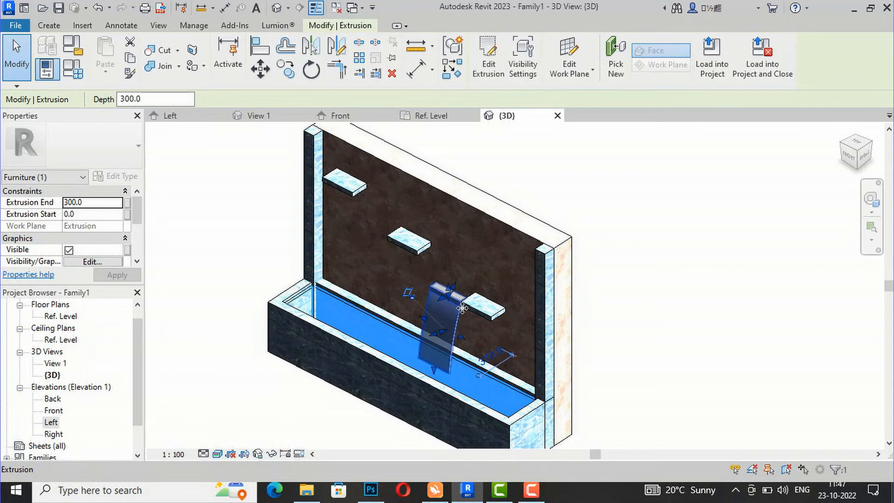
{"action": "left_click_drag", "start_coordinate": [463, 340], "coordinate": [489, 353]}
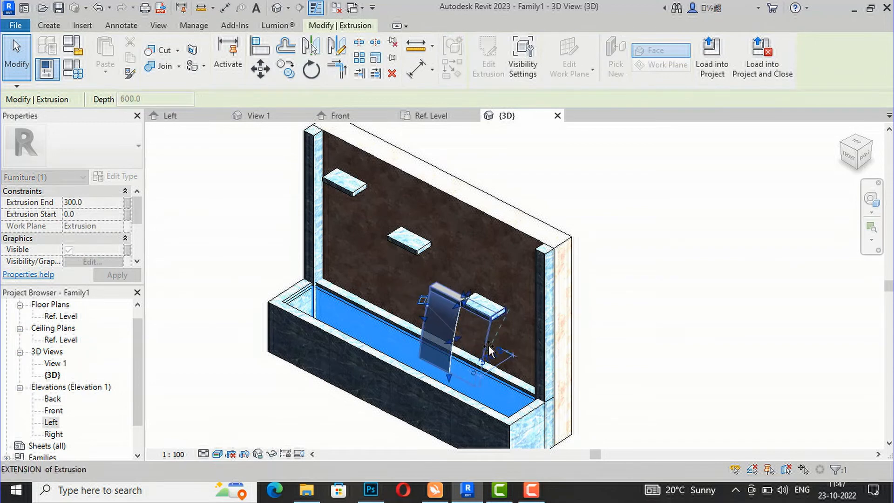
{"action": "left_click_drag", "start_coordinate": [421, 317], "coordinate": [464, 332]}
{"action": "left_click", "coordinate": [648, 244]}
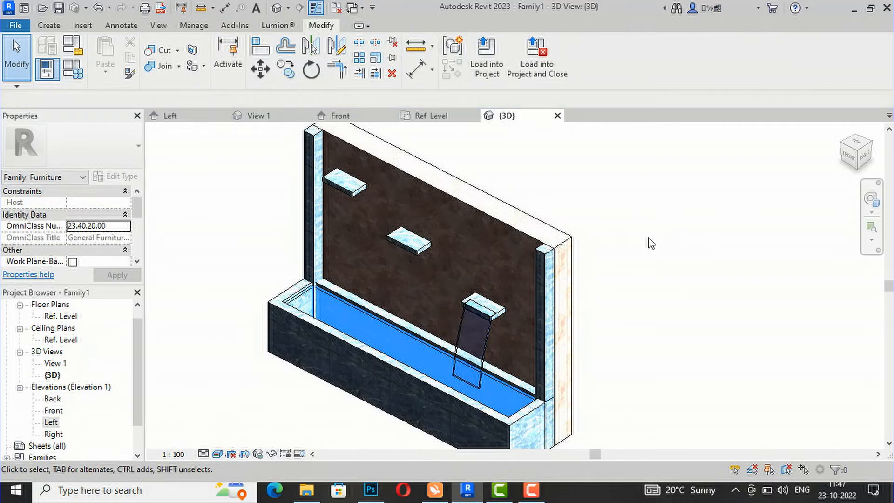
{"action": "left_click", "coordinate": [286, 69]}
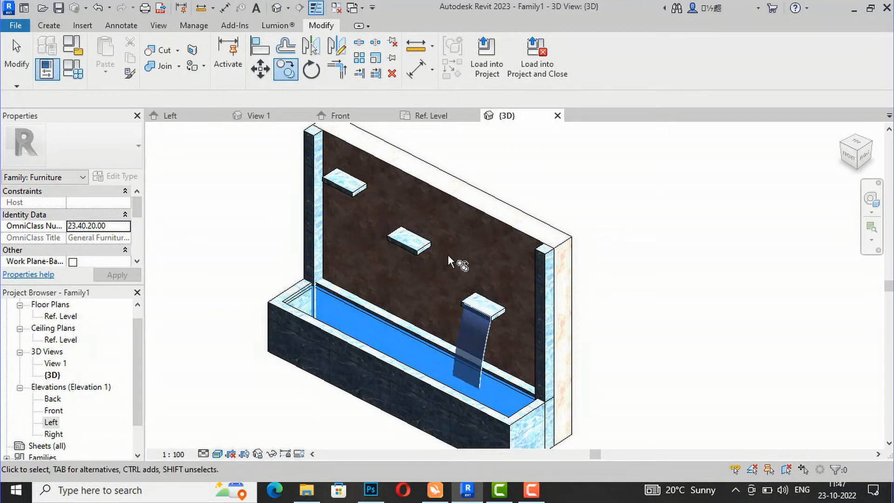
{"action": "left_click", "coordinate": [266, 74]}
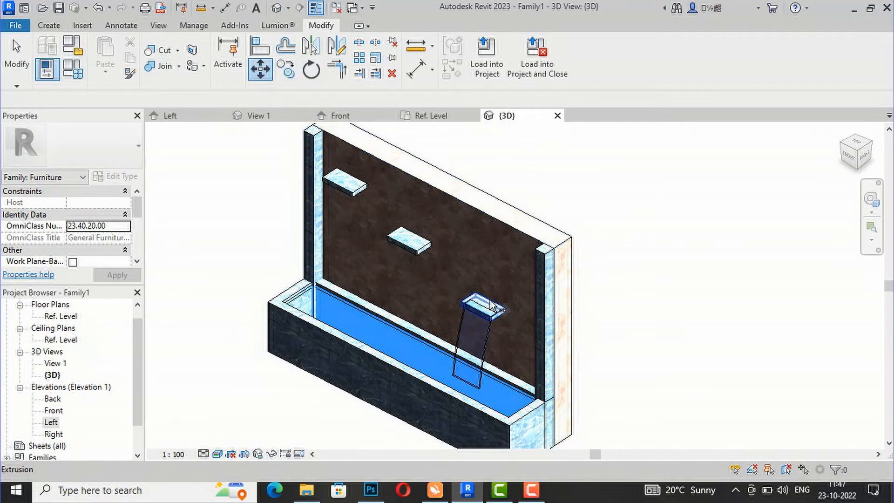
{"action": "left_click", "coordinate": [264, 67]}
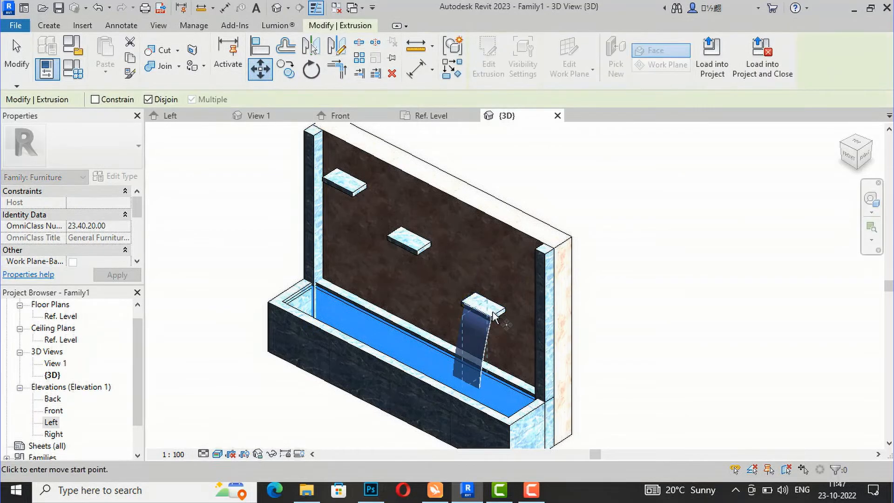
{"action": "left_click", "coordinate": [472, 334]}
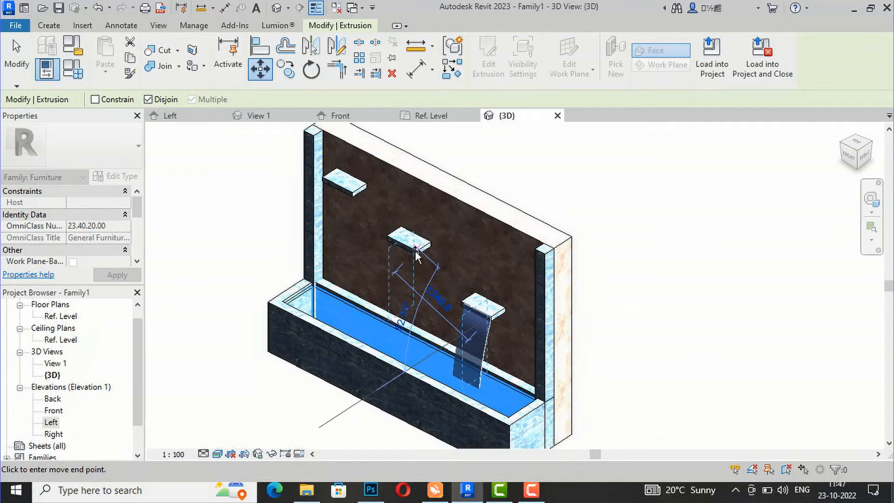
{"action": "key", "text": "Escape"}
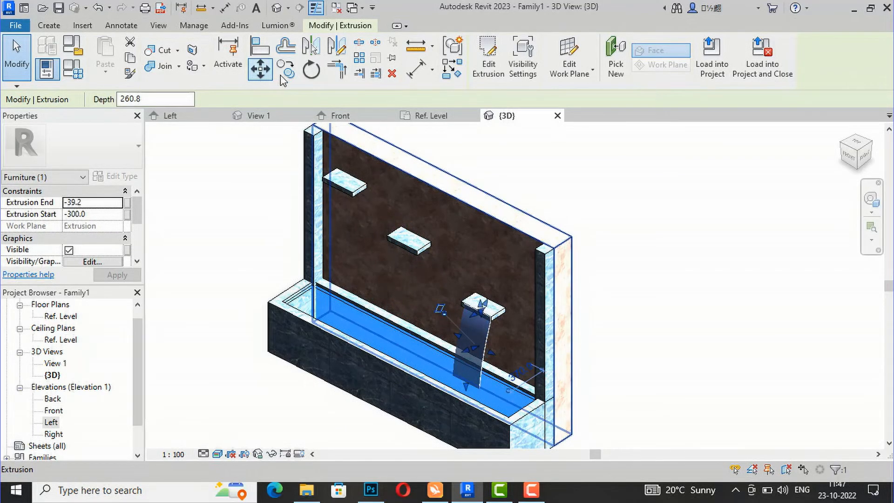
Copy the lowest shelf's water sheet to the middle and upper shelves.
{"action": "left_click", "coordinate": [285, 69]}
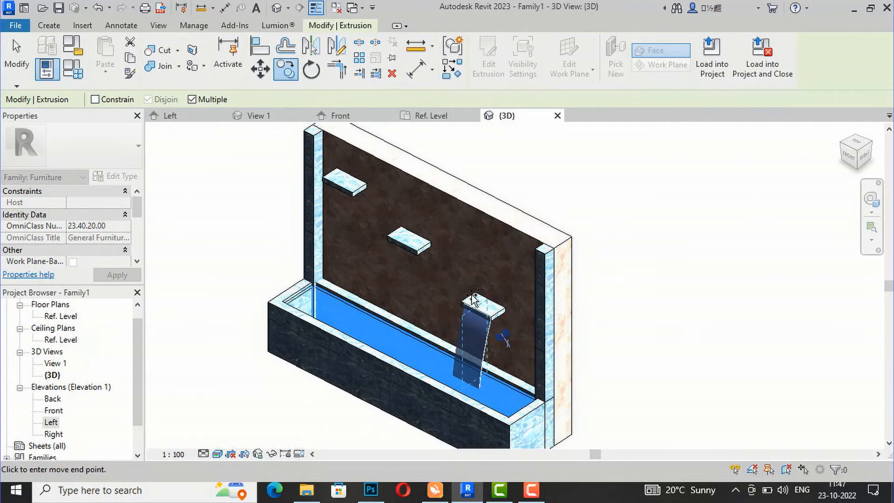
{"action": "left_click", "coordinate": [417, 251]}
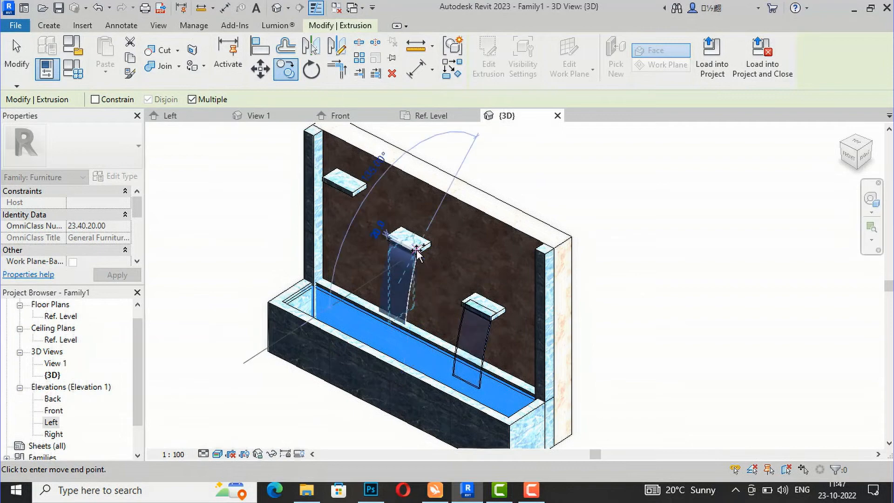
{"action": "left_click", "coordinate": [350, 191]}
{"action": "key", "text": "Escape"}
{"action": "key", "text": "Escape"}
{"action": "scroll", "coordinate": [307, 258], "scroll_direction": "up", "scroll_amount": 3}
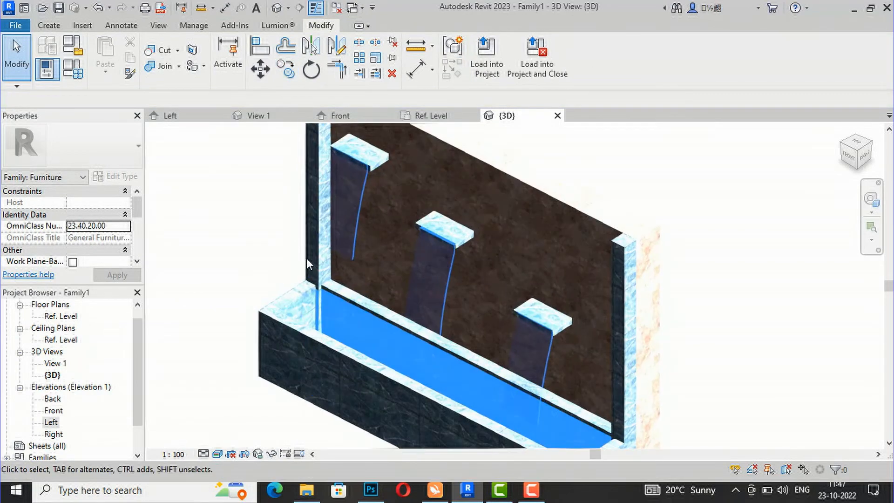
Stretch the lower ends of the upper and middle water sheets down to the water in the base.
{"action": "left_click", "coordinate": [330, 251]}
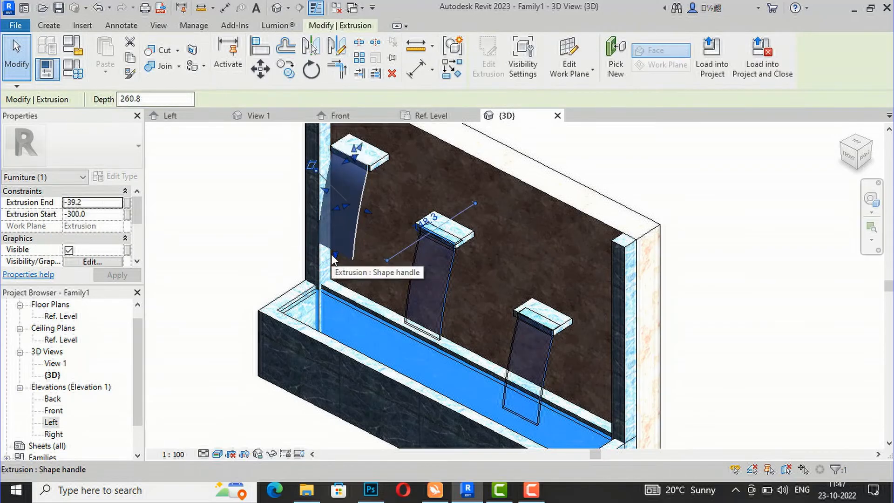
{"action": "left_click_drag", "start_coordinate": [338, 261], "coordinate": [342, 326]}
{"action": "key", "text": "Escape"}
{"action": "left_click", "coordinate": [430, 341]}
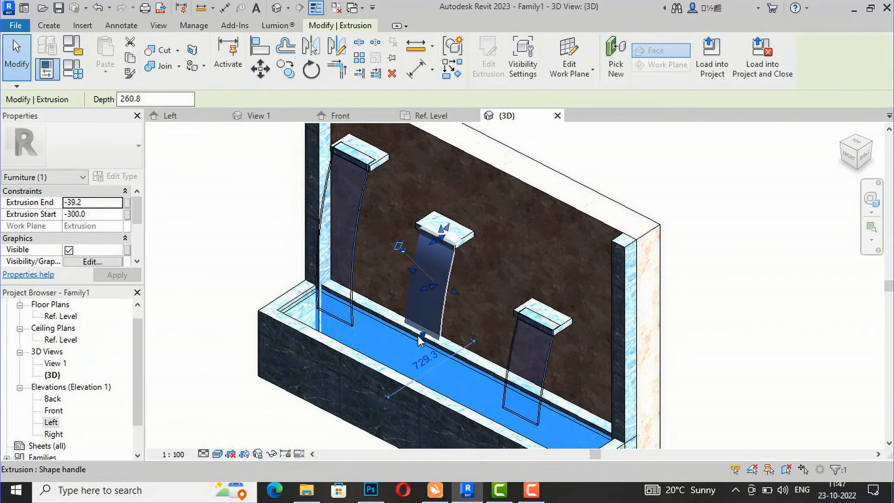
{"action": "key", "text": "Escape"}
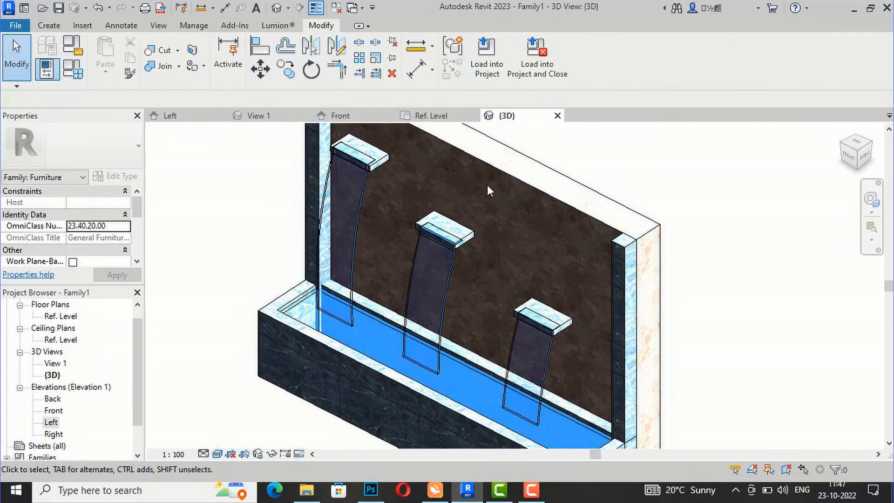
In the left side view, move the middle shelf's water sheet back toward the wall so it meets its shelf.
{"action": "scroll", "coordinate": [487, 185], "scroll_direction": "down", "scroll_amount": 3}
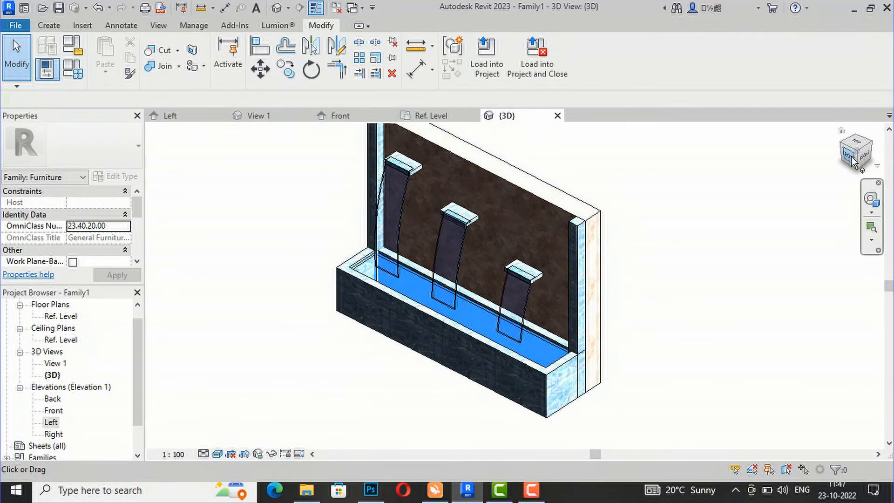
{"action": "mouse_move", "coordinate": [876, 157]}
{"action": "left_mouse_down"}
{"action": "mouse_move", "coordinate": [244, 164]}
{"action": "mouse_move", "coordinate": [410, 144]}
{"action": "mouse_move", "coordinate": [438, 444]}
{"action": "left_mouse_up"}
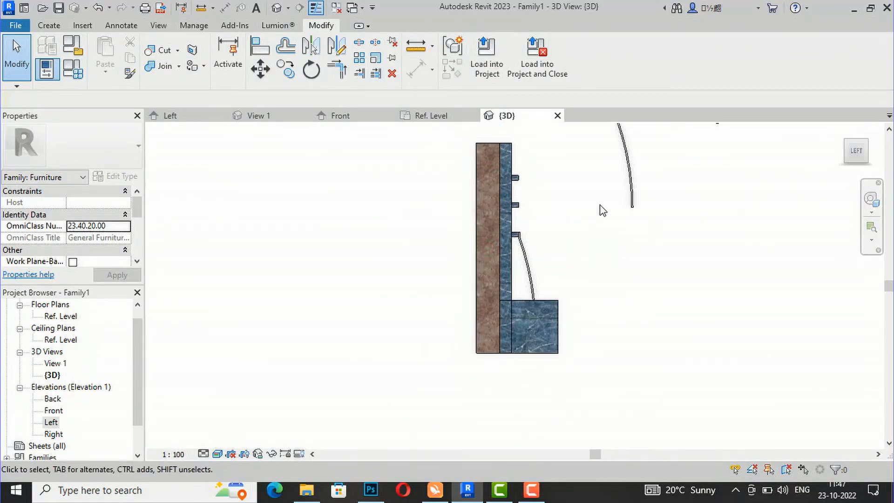
{"action": "scroll", "coordinate": [390, 317], "scroll_direction": "down", "scroll_amount": 1}
{"action": "scroll", "coordinate": [314, 326], "scroll_direction": "down", "scroll_amount": 1}
{"action": "left_click_drag", "start_coordinate": [596, 285], "coordinate": [531, 158]}
{"action": "left_click_drag", "start_coordinate": [552, 193], "coordinate": [483, 255]}
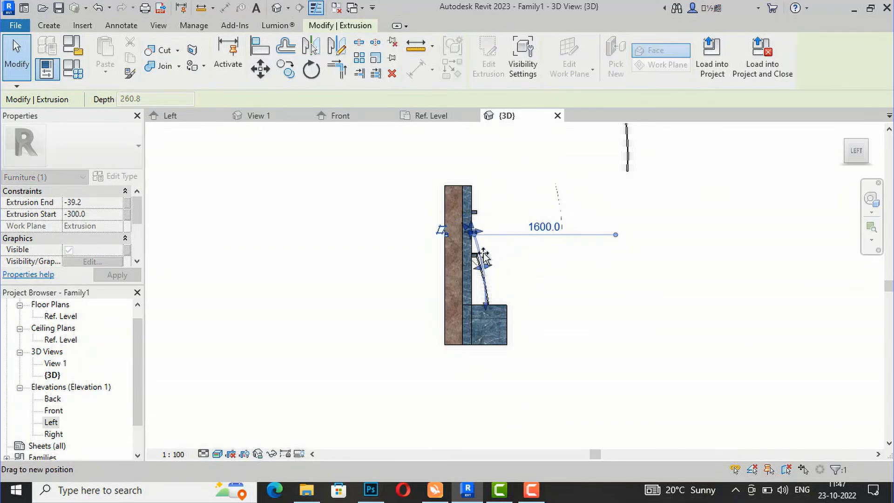
Move the upper shelf's water sheet back toward the wall in the side view to meet its shelf.
{"action": "left_click", "coordinate": [630, 212]}
{"action": "scroll", "coordinate": [557, 259], "scroll_direction": "down", "scroll_amount": 1}
{"action": "left_click_drag", "start_coordinate": [627, 229], "coordinate": [510, 240]}
{"action": "left_click", "coordinate": [701, 195]}
In the front view, move the tallest water sheet unconstrained across the wall to sit under the upper shelf.
{"action": "left_click", "coordinate": [854, 149]}
{"action": "middle_click_drag", "start_coordinate": [742, 193], "coordinate": [554, 281], "text": "shift"}
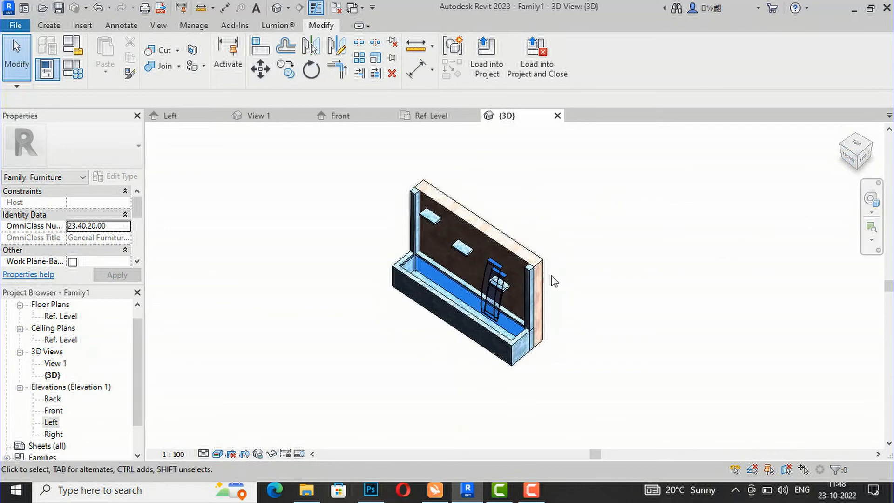
{"action": "scroll", "coordinate": [551, 275], "scroll_direction": "up", "scroll_amount": 1}
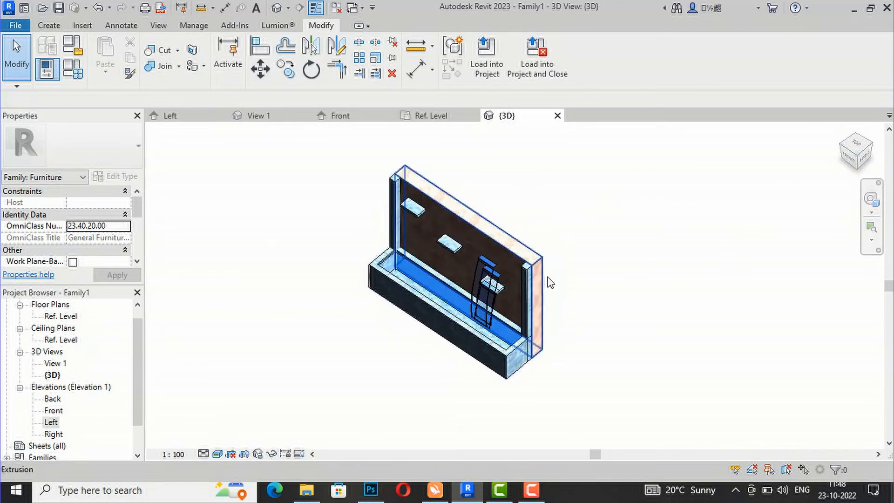
{"action": "left_click", "coordinate": [848, 160]}
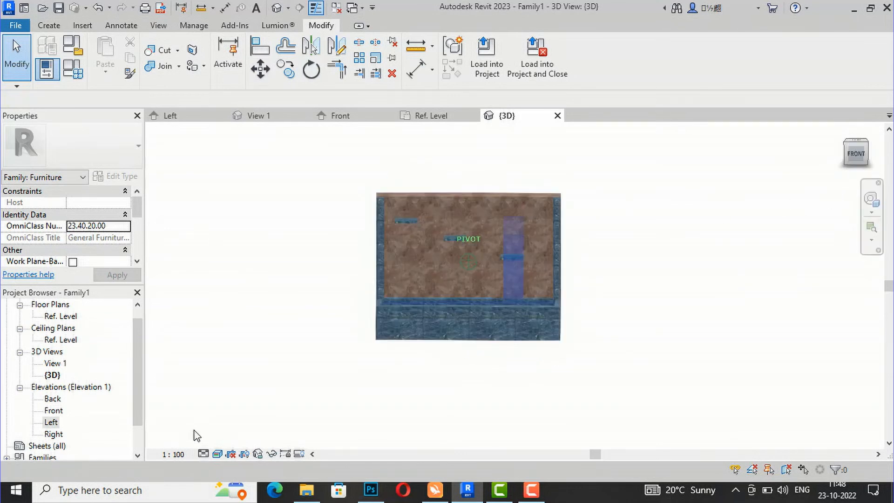
{"action": "left_click", "coordinate": [513, 207]}
{"action": "left_click_drag", "start_coordinate": [465, 221], "coordinate": [447, 217]}
{"action": "key", "text": "m"}
{"action": "key", "text": "v"}
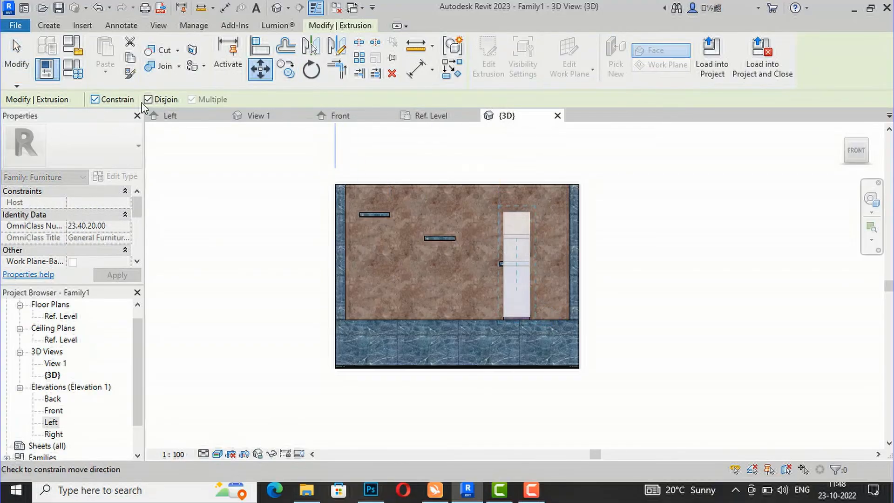
{"action": "left_click", "coordinate": [96, 100]}
{"action": "left_click", "coordinate": [503, 211]}
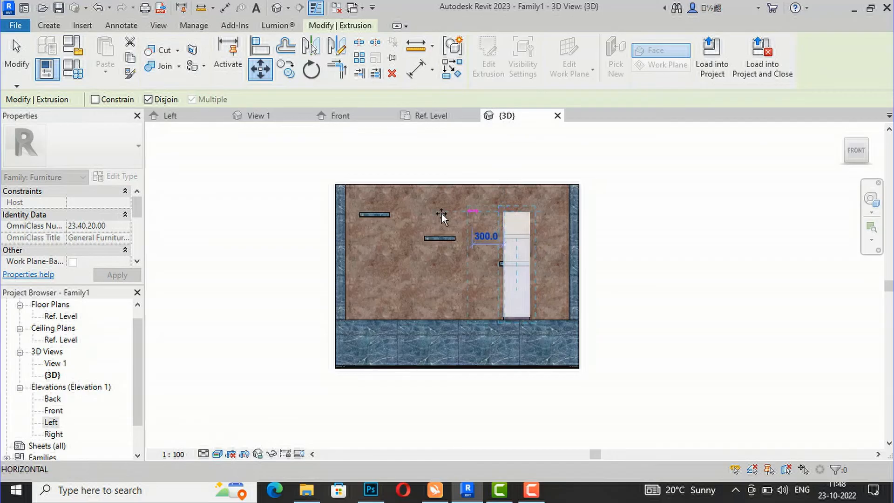
{"action": "left_click", "coordinate": [360, 213]}
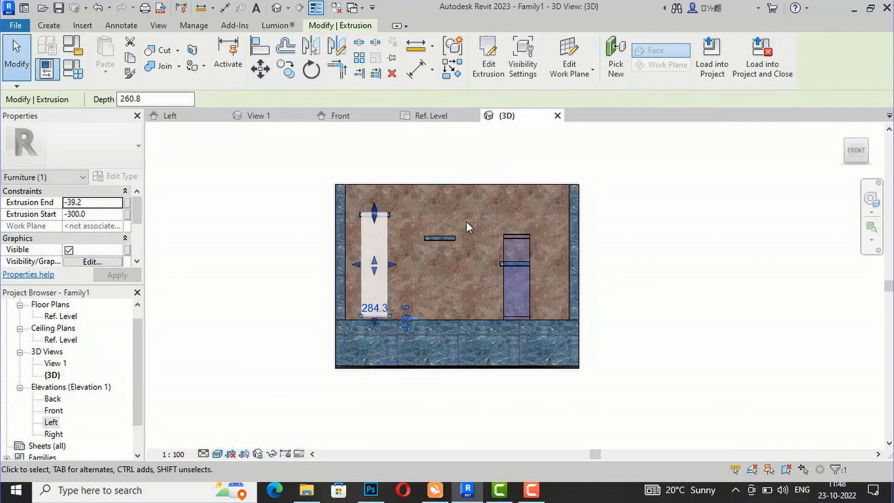
{"action": "key", "text": "Escape"}
Move the medium-height water sheet unconstrained from above the lowest shelf to the middle shelf and return to an isometric view.
{"action": "left_click", "coordinate": [505, 247]}
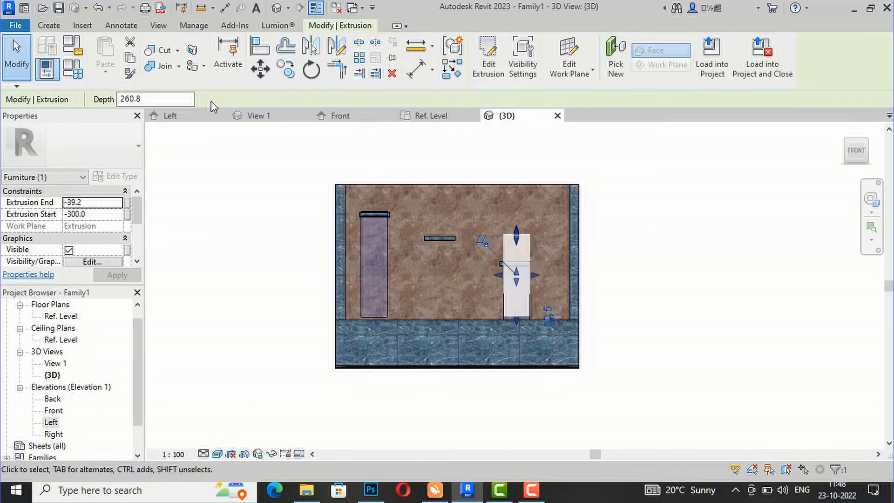
{"action": "left_click", "coordinate": [260, 69]}
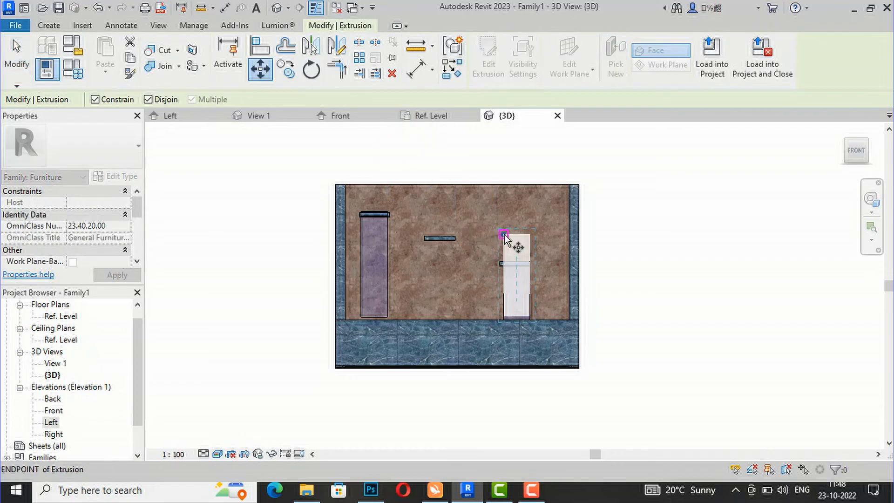
{"action": "left_click", "coordinate": [96, 99]}
{"action": "left_click", "coordinate": [504, 235]}
{"action": "left_click", "coordinate": [426, 235]}
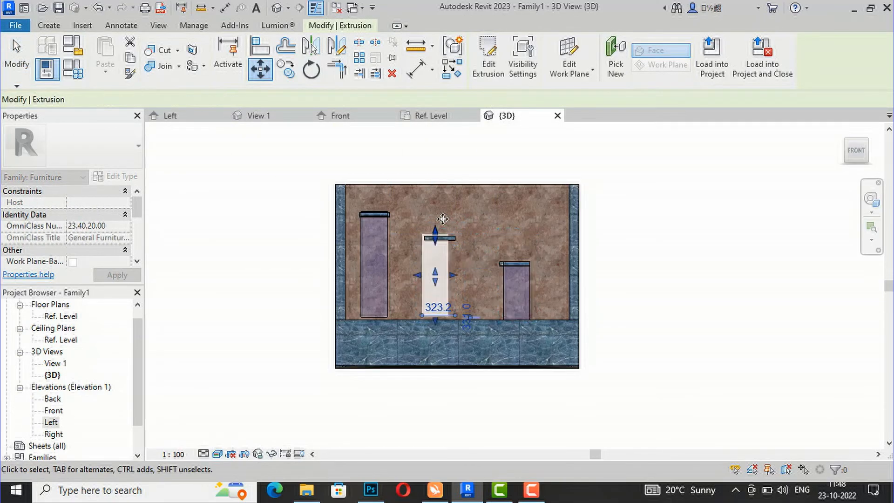
{"action": "left_click", "coordinate": [780, 195]}
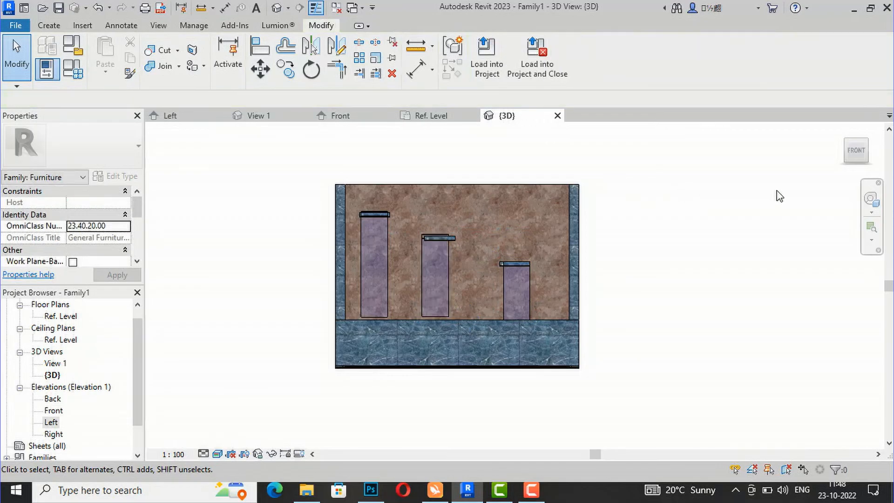
{"action": "left_click", "coordinate": [856, 153]}
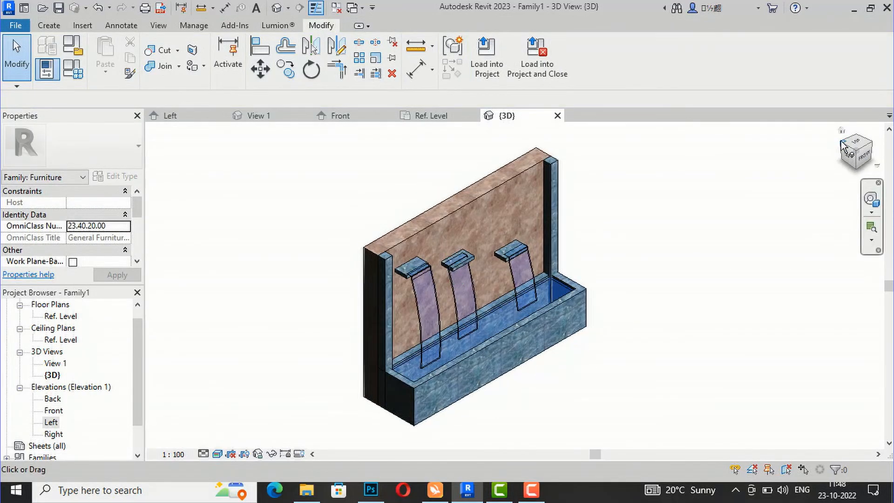
{"action": "scroll", "coordinate": [267, 221], "scroll_direction": "down", "scroll_amount": 2}
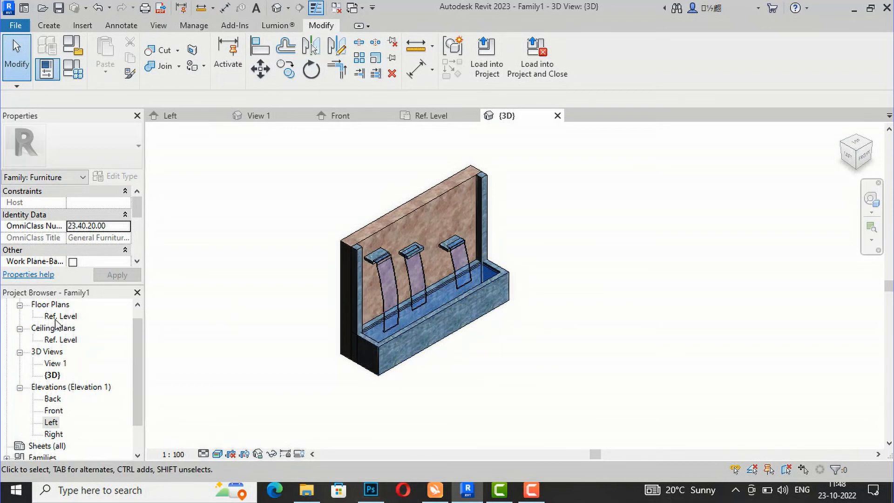
Save the family as "wall fountain" in the Downloads folder and try to load it into a project.
{"action": "left_click", "coordinate": [15, 25]}
{"action": "mouse_move", "coordinate": [50, 187]}
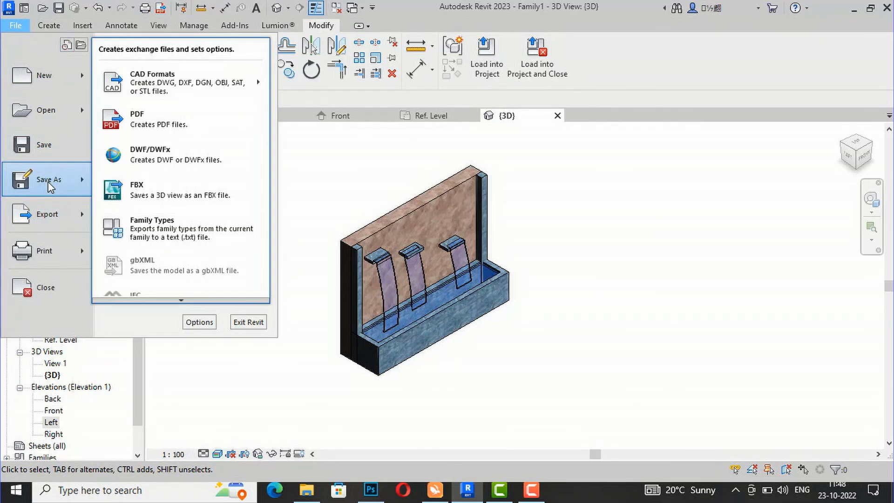
{"action": "left_click", "coordinate": [157, 178]}
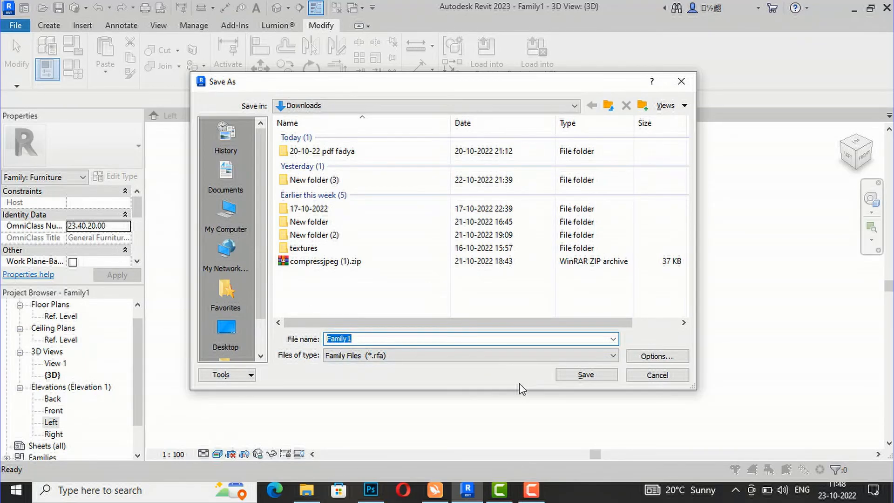
{"action": "type", "text": "wall fountain"}
{"action": "left_click", "coordinate": [583, 375]}
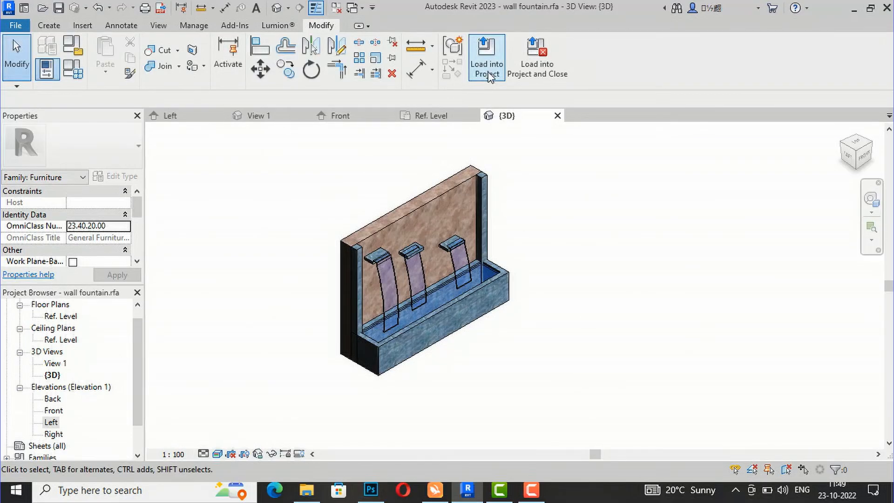
{"action": "left_click", "coordinate": [487, 70]}
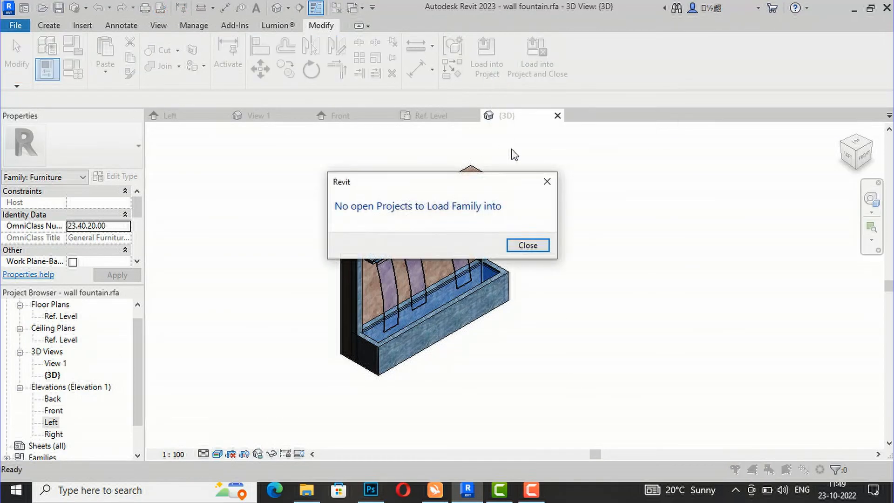
Dismiss the load message and create a new project from the Architectural Template.
{"action": "left_click", "coordinate": [548, 181]}
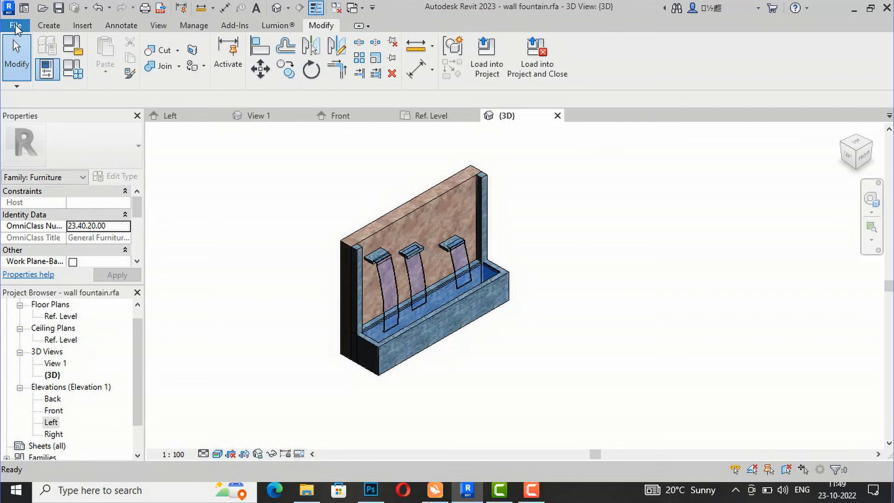
{"action": "left_click", "coordinate": [16, 25]}
{"action": "mouse_move", "coordinate": [39, 78]}
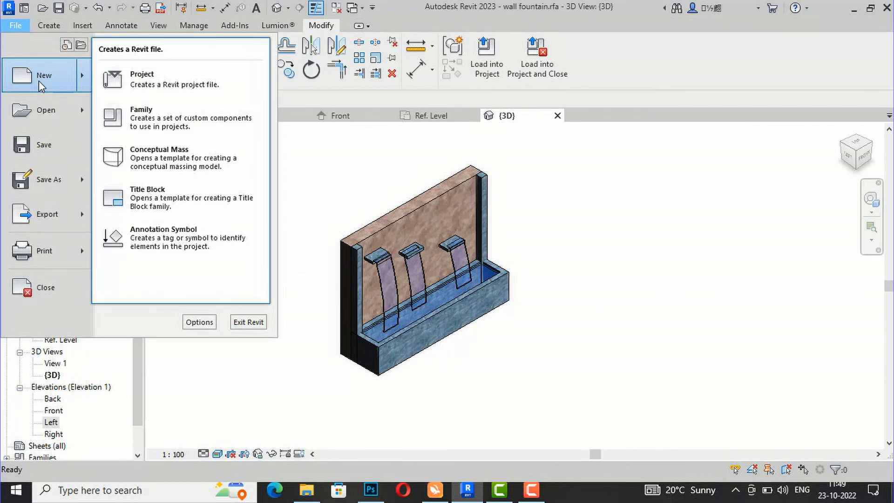
{"action": "left_click", "coordinate": [149, 86]}
{"action": "left_click", "coordinate": [426, 219]}
{"action": "left_click", "coordinate": [417, 247]}
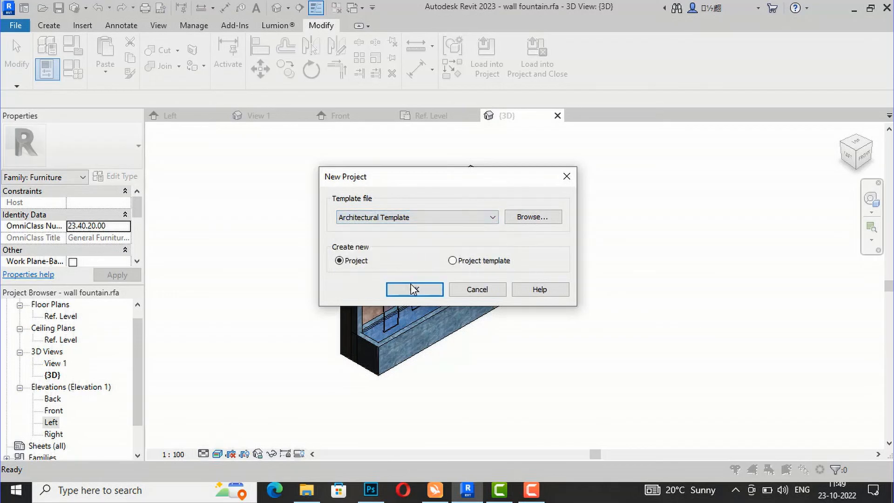
{"action": "left_click", "coordinate": [413, 287]}
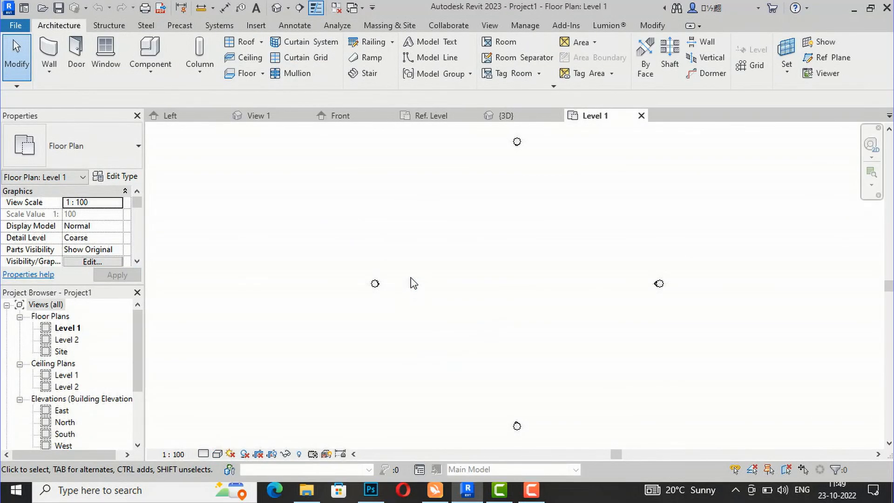
Load the wall fountain family into the new project and place one instance near the middle of the Level 1 floor plan.
{"action": "left_click", "coordinate": [517, 118]}
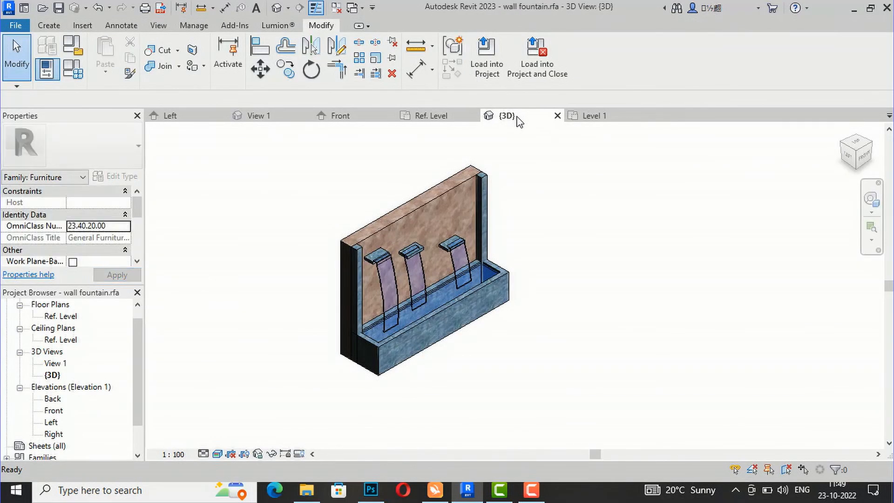
{"action": "left_click", "coordinate": [496, 66]}
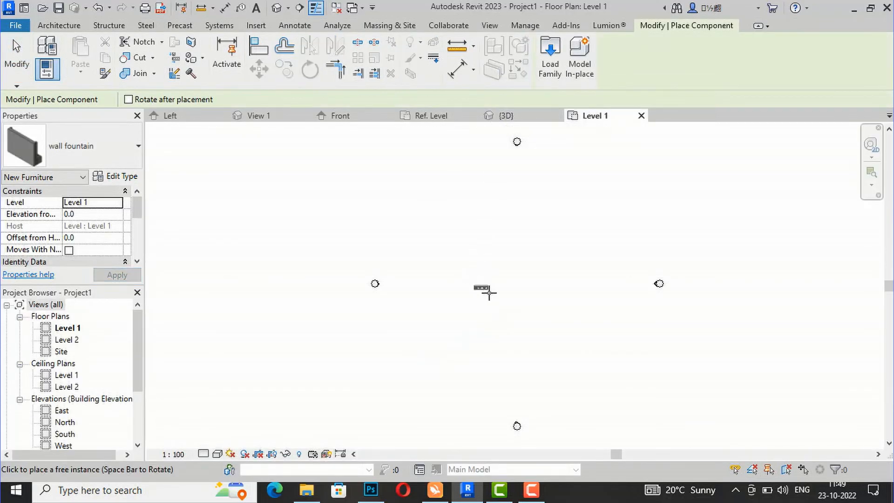
{"action": "scroll", "coordinate": [488, 291], "scroll_direction": "up", "scroll_amount": 4}
{"action": "left_click", "coordinate": [510, 263]}
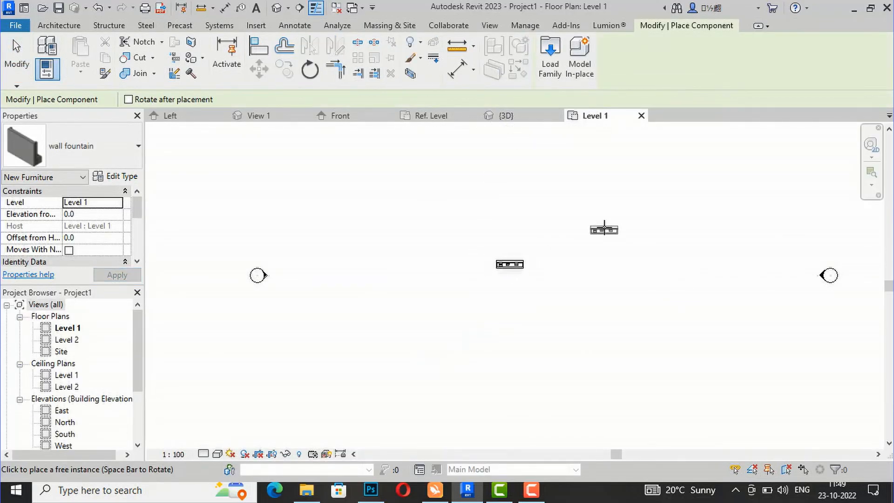
{"action": "key", "text": "Escape"}
{"action": "key", "text": "Escape"}
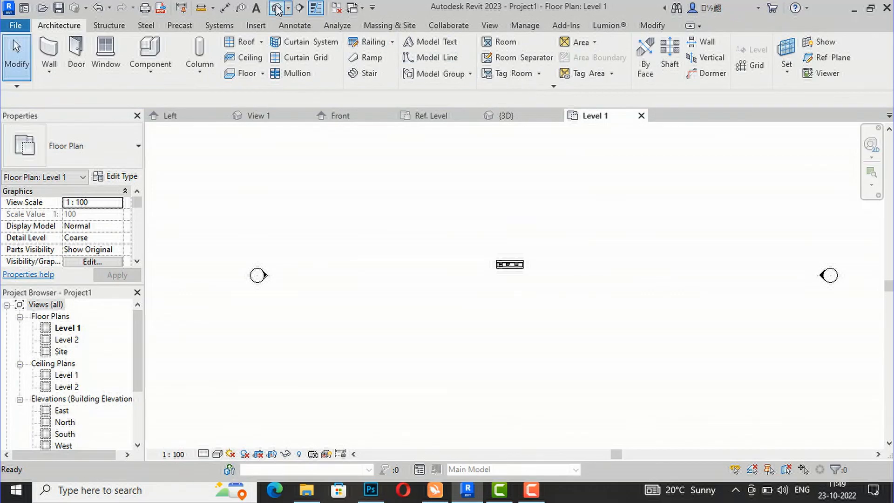
Open the project's default 3D view and rotate it to frame the fountain from its front-left corner.
{"action": "left_click", "coordinate": [276, 10]}
{"action": "scroll", "coordinate": [484, 298], "scroll_direction": "up", "scroll_amount": 5}
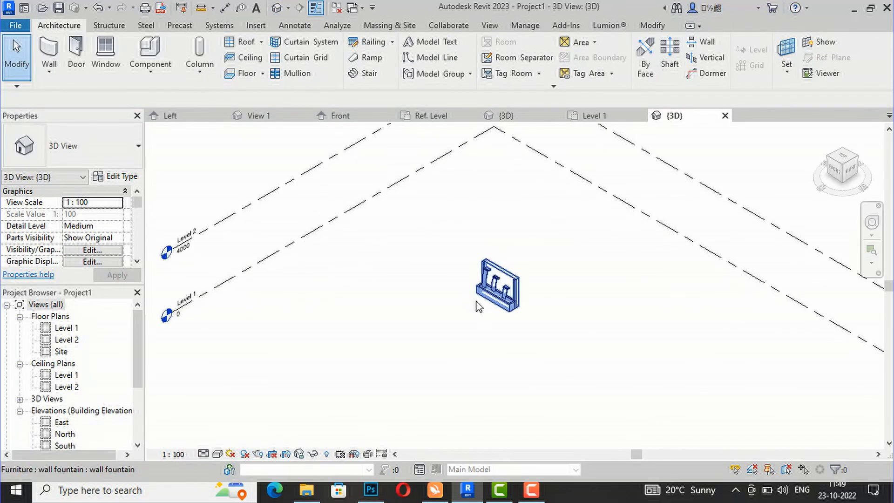
{"action": "scroll", "coordinate": [476, 312], "scroll_direction": "up", "scroll_amount": 2}
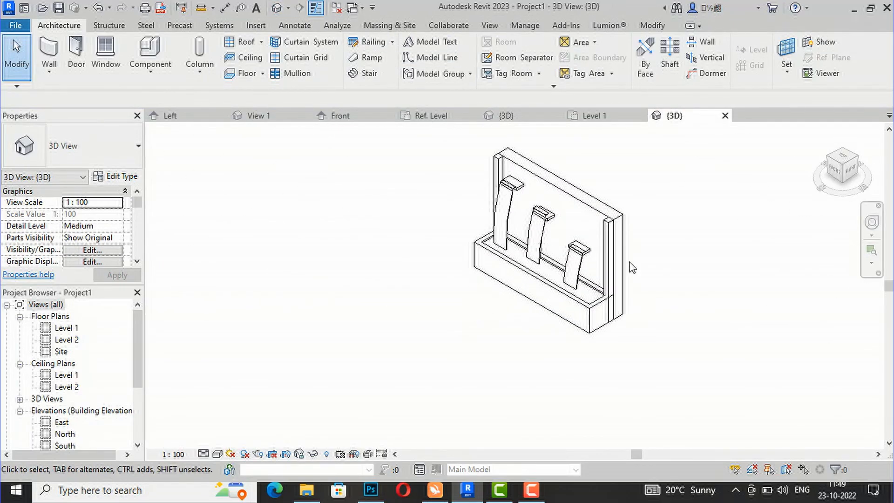
{"action": "left_click", "coordinate": [835, 171]}
{"action": "middle_click_drag", "start_coordinate": [217, 185], "coordinate": [305, 185], "text": "shift"}
{"action": "scroll", "coordinate": [559, 174], "scroll_direction": "down", "scroll_amount": 2}
{"action": "scroll", "coordinate": [536, 317], "scroll_direction": "up", "scroll_amount": 2}
{"action": "scroll", "coordinate": [532, 335], "scroll_direction": "up", "scroll_amount": 2}
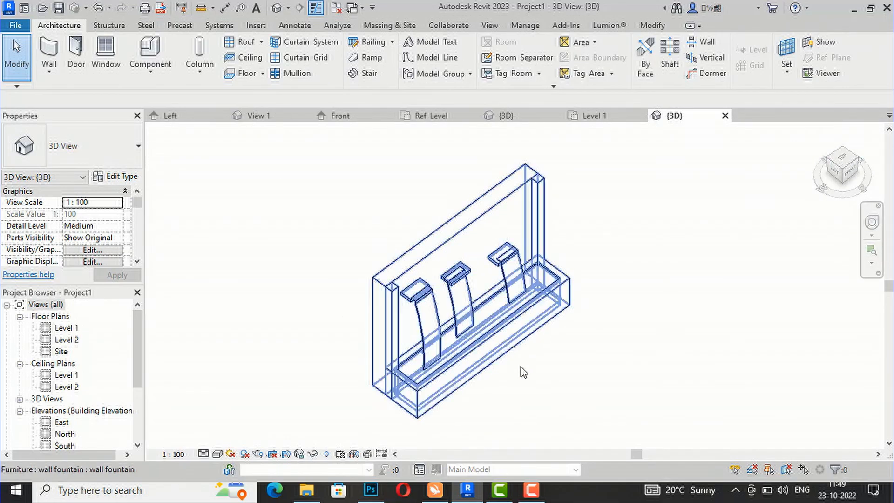
Turn on shadows and switch the 3D view to a realistic visual style that shows the material textures.
{"action": "left_click", "coordinate": [259, 454]}
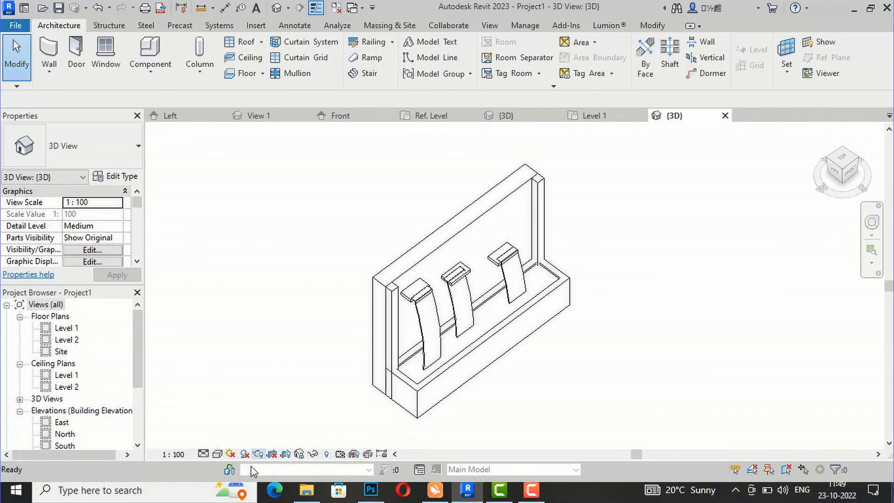
{"action": "left_click", "coordinate": [230, 454]}
{"action": "left_click", "coordinate": [437, 429]}
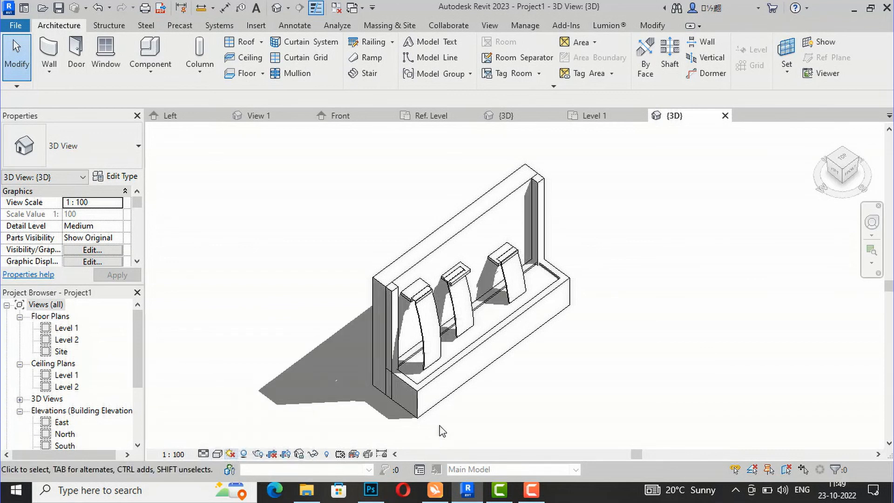
{"action": "left_click", "coordinate": [217, 454]}
{"action": "left_click", "coordinate": [230, 437]}
{"action": "scroll", "coordinate": [498, 372], "scroll_direction": "up", "scroll_amount": 2}
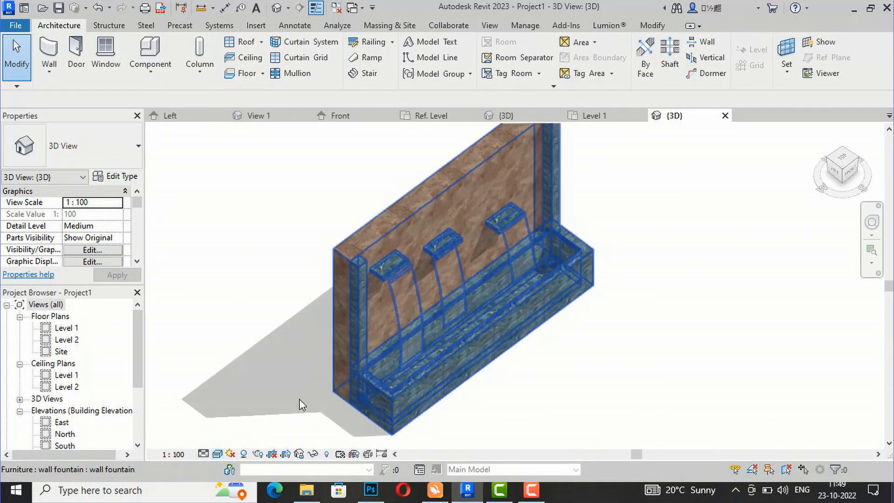
Orbit slightly to frame the whole fountain, render it at Medium quality, and inspect the water sheets and basin up close.
{"action": "left_click_drag", "start_coordinate": [841, 173], "coordinate": [826, 152]}
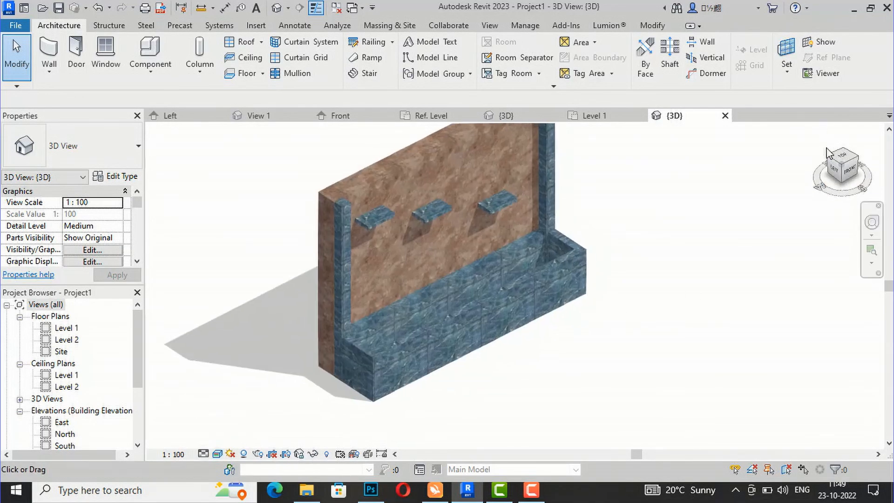
{"action": "scroll", "coordinate": [539, 307], "scroll_direction": "down", "scroll_amount": 2}
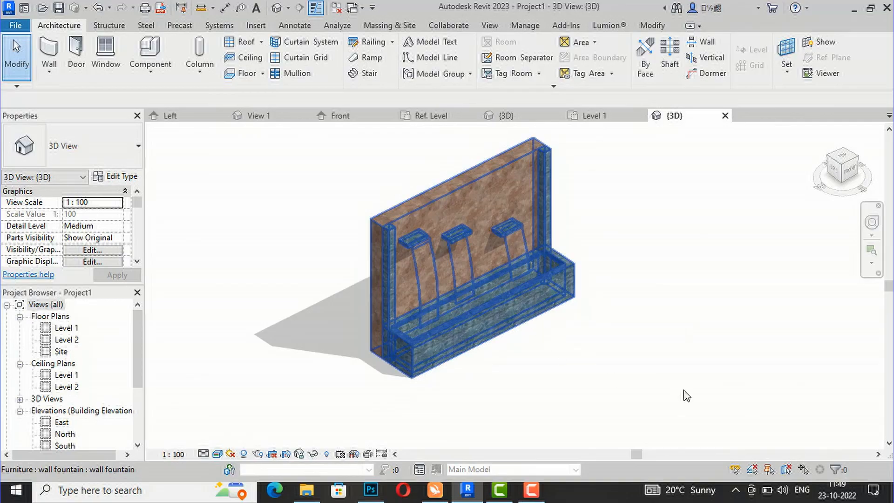
{"action": "left_click", "coordinate": [258, 454]}
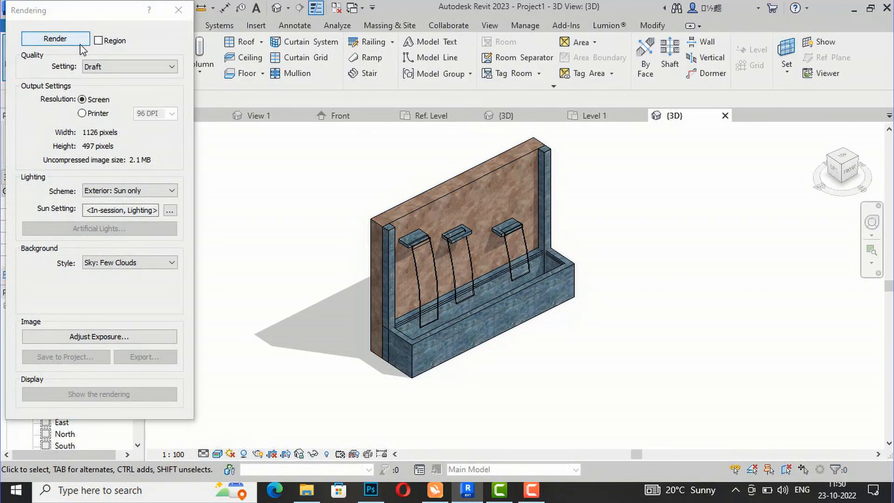
{"action": "left_click", "coordinate": [95, 67]}
{"action": "left_click", "coordinate": [95, 87]}
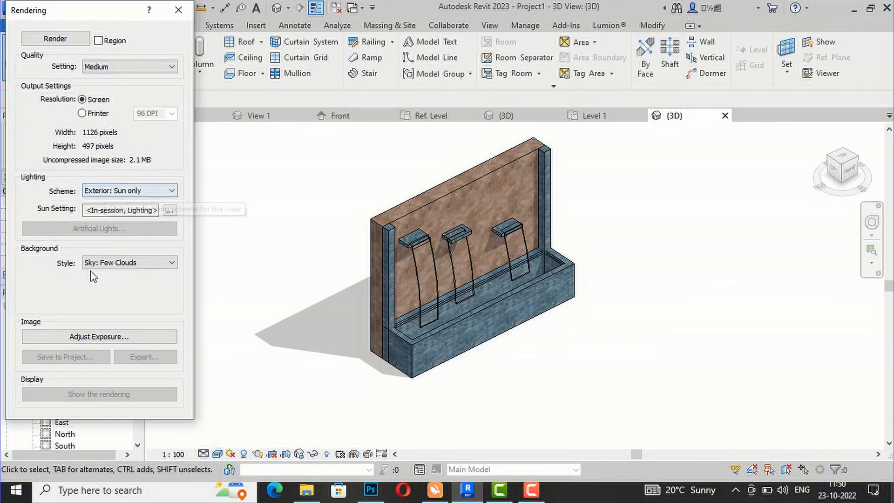
{"action": "left_click", "coordinate": [56, 33]}
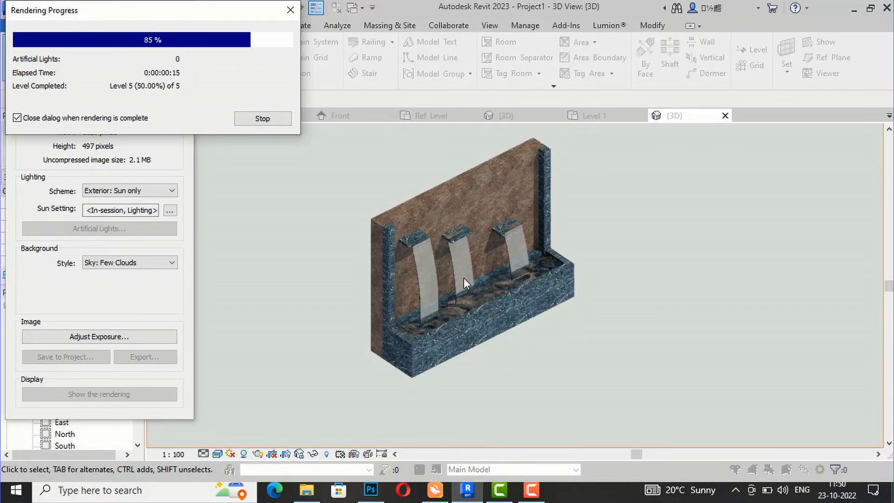
{"action": "scroll", "coordinate": [463, 278], "scroll_direction": "up", "scroll_amount": 5}
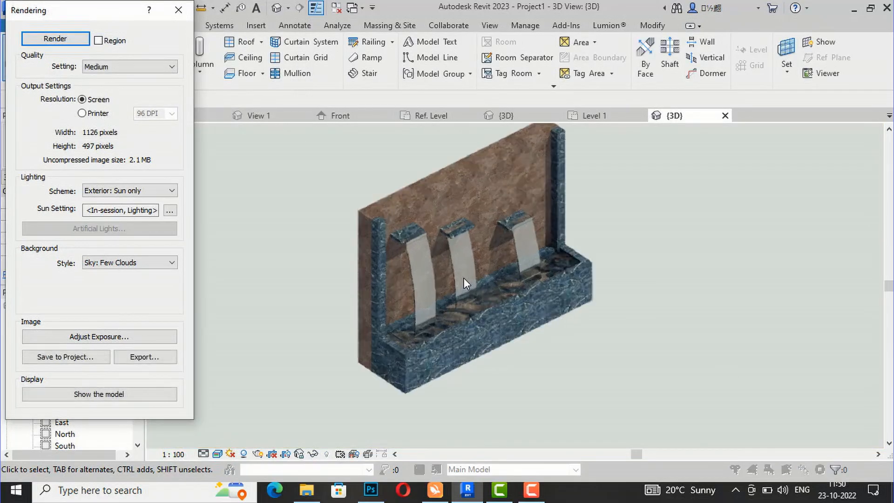
{"action": "scroll", "coordinate": [466, 269], "scroll_direction": "up", "scroll_amount": 2}
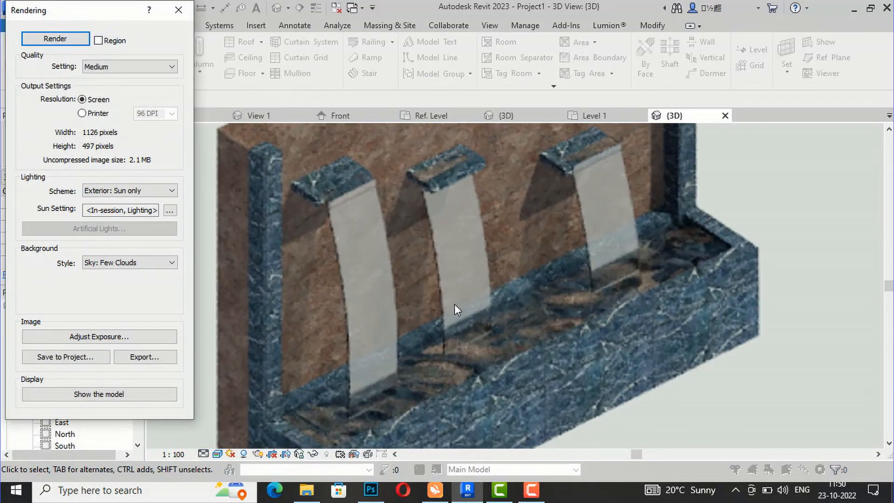
{"action": "scroll", "coordinate": [456, 193], "scroll_direction": "down", "scroll_amount": 1}
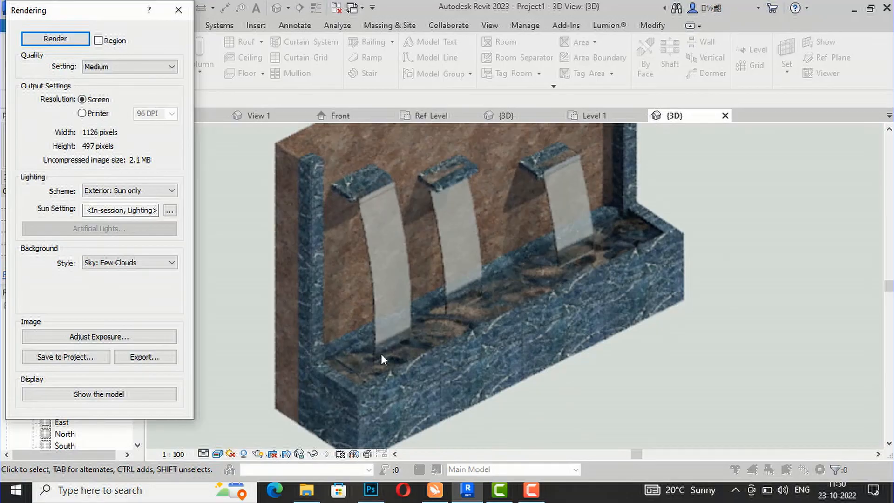